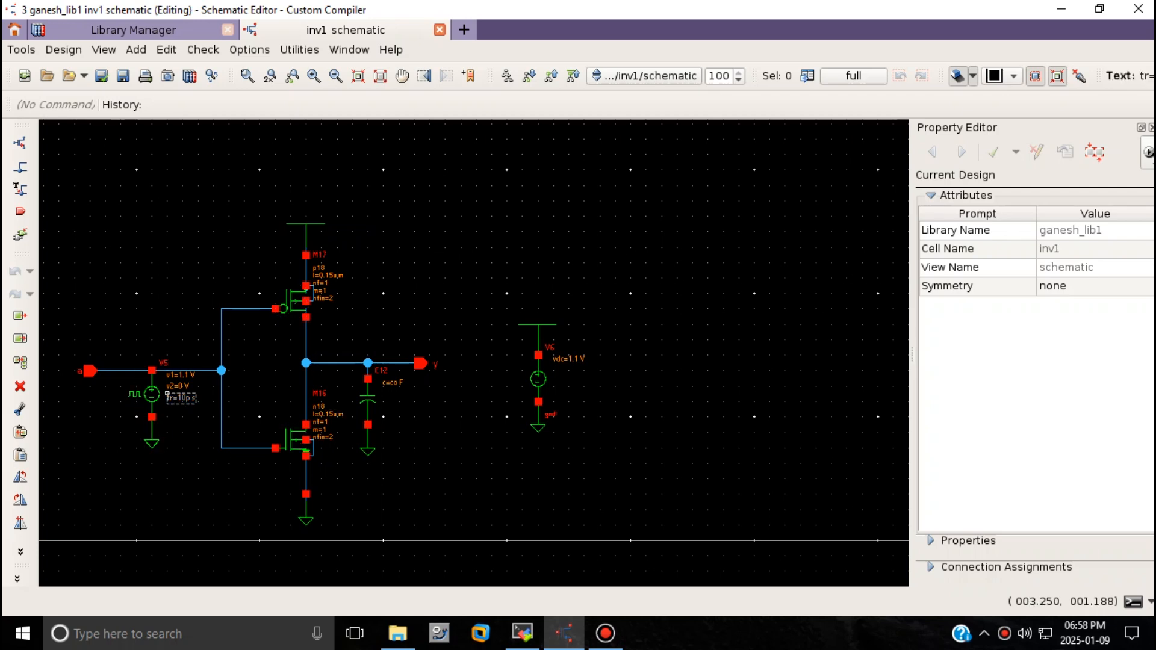
Open the PrimeWave simulation environment for the inv1 schematic and review its model files.
{"action": "left_click", "coordinate": [21, 49]}
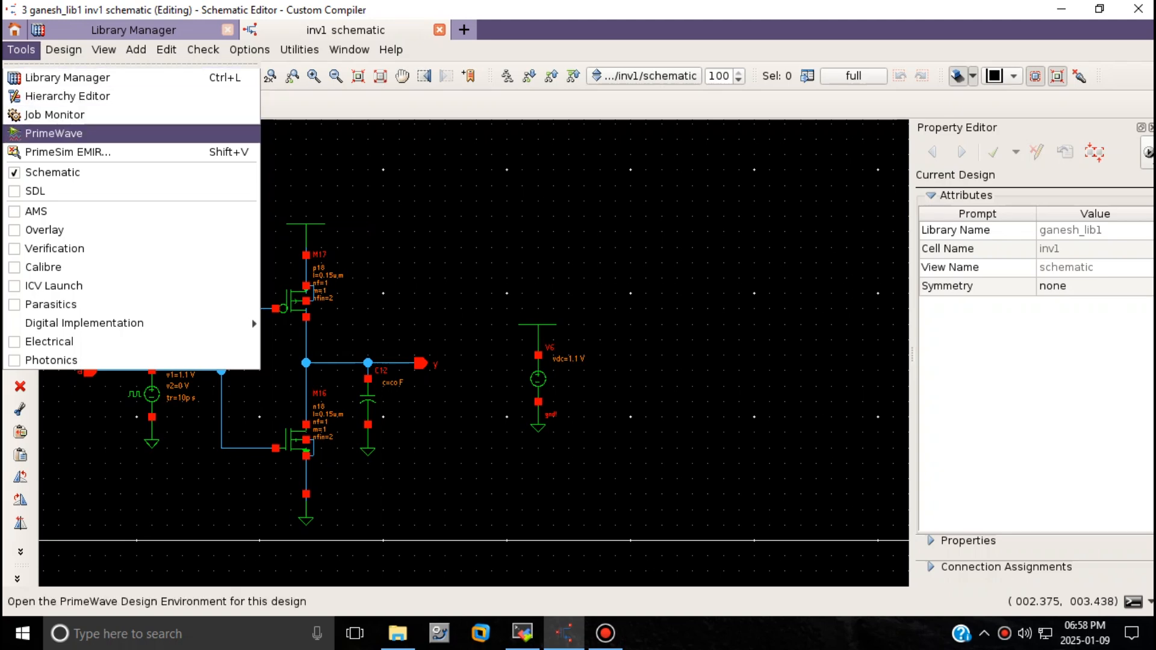
{"action": "left_click", "coordinate": [54, 133]}
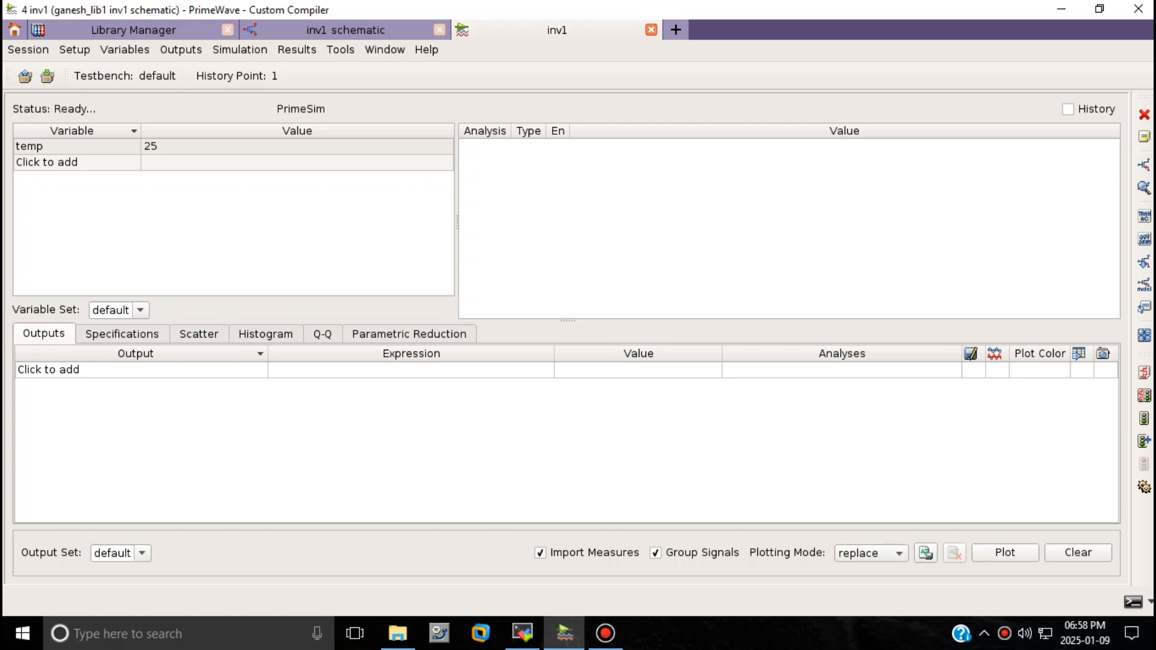
{"action": "left_click", "coordinate": [125, 50]}
{"action": "mouse_move", "coordinate": [74, 50]}
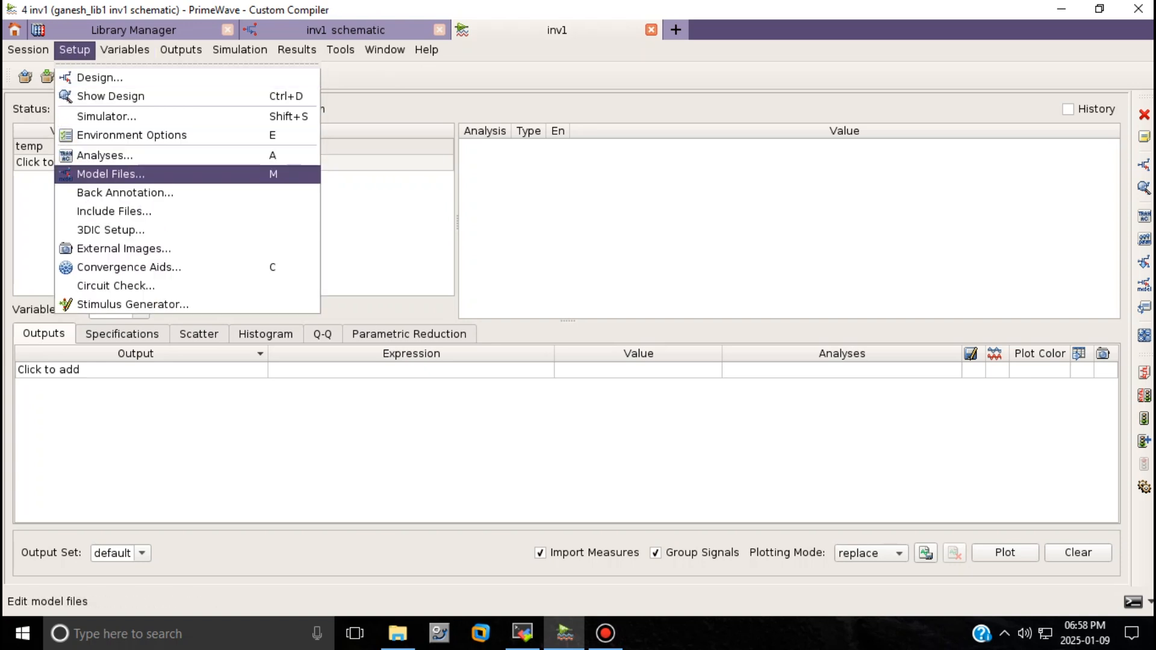
{"action": "left_click", "coordinate": [111, 175]}
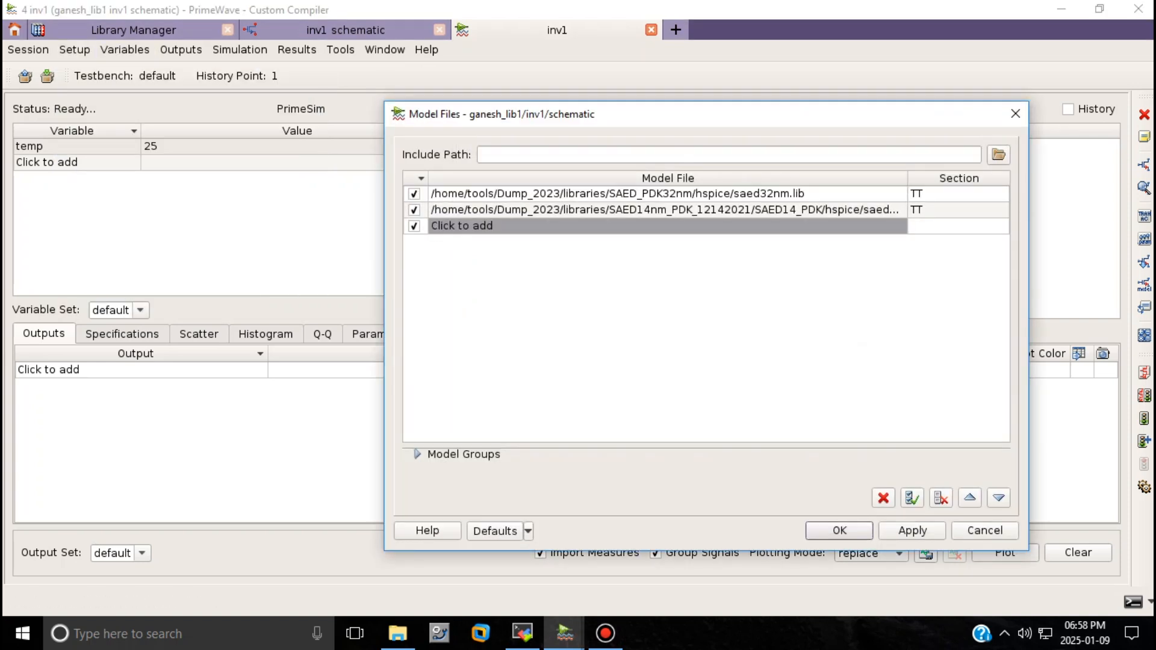
{"action": "left_click", "coordinate": [1015, 114]}
Load the OpenAccess state HSPICE_default of cell inv1 into the session.
{"action": "left_click", "coordinate": [75, 50]}
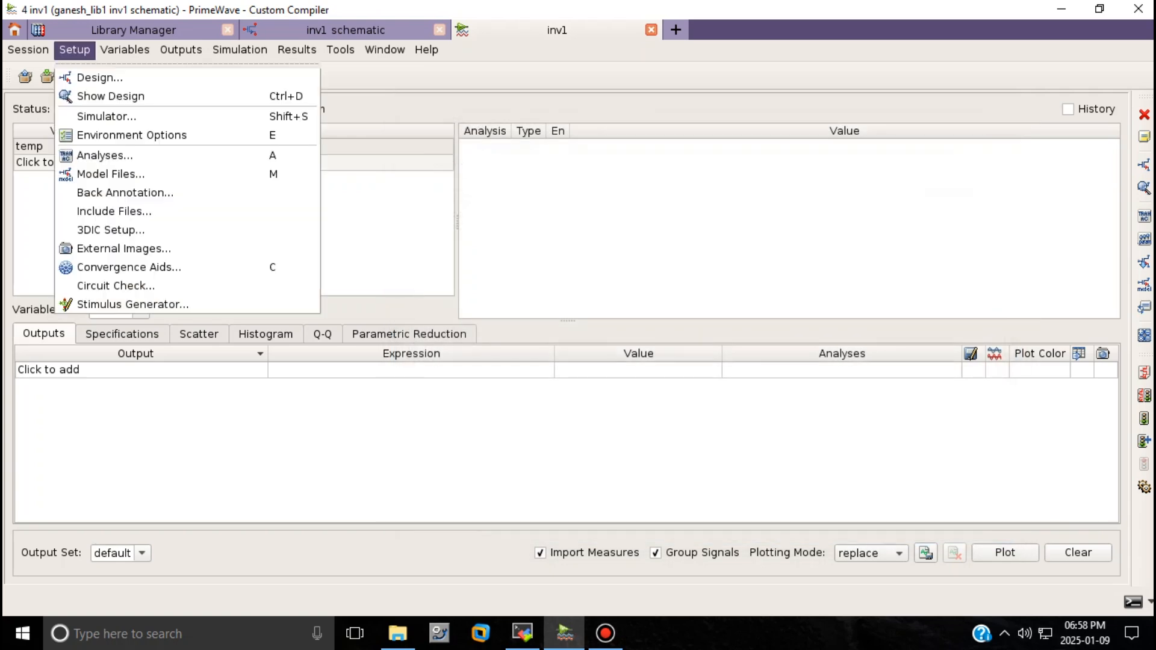
{"action": "mouse_move", "coordinate": [29, 50]}
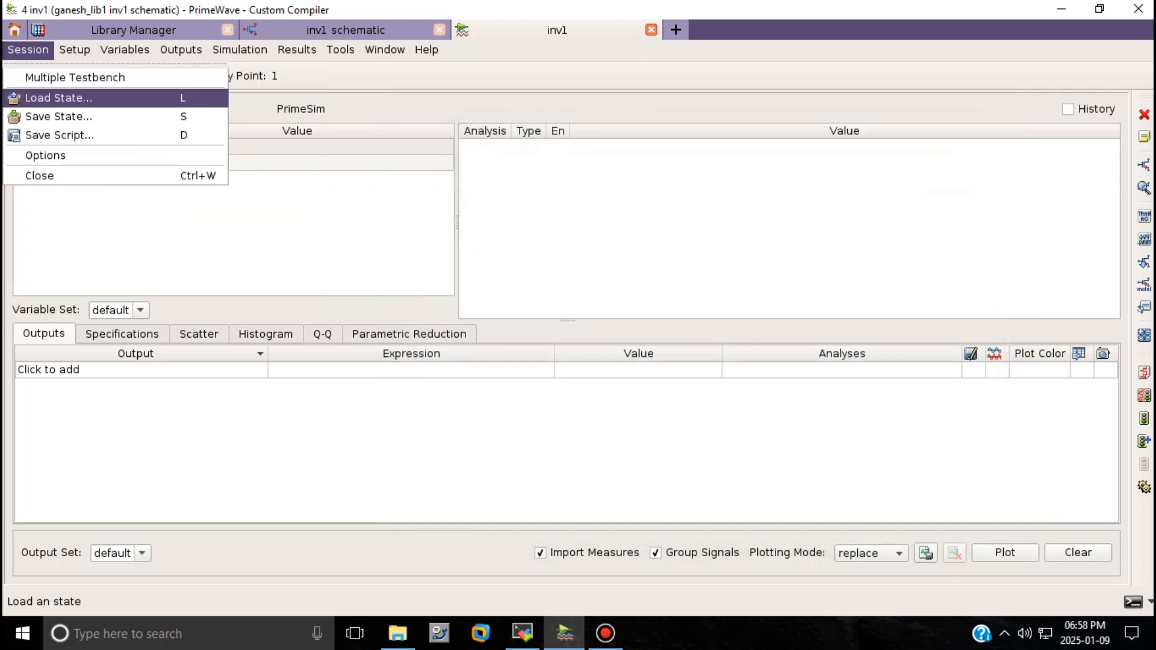
{"action": "left_click", "coordinate": [58, 98]}
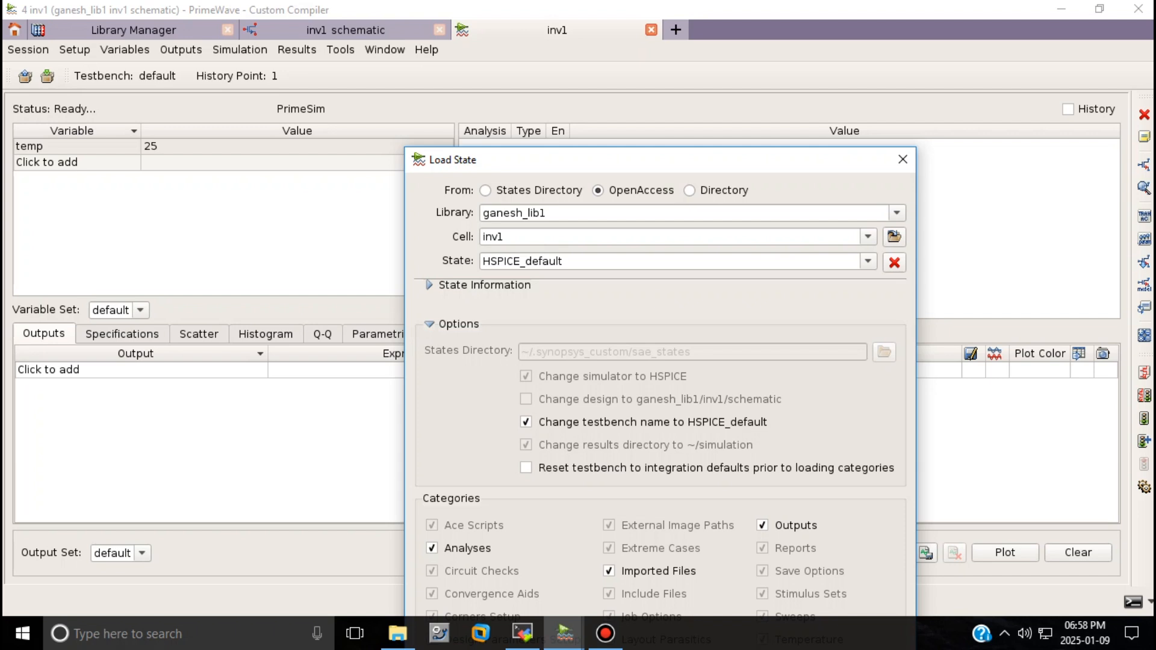
{"action": "left_click_drag", "start_coordinate": [643, 160], "coordinate": [572, 65]}
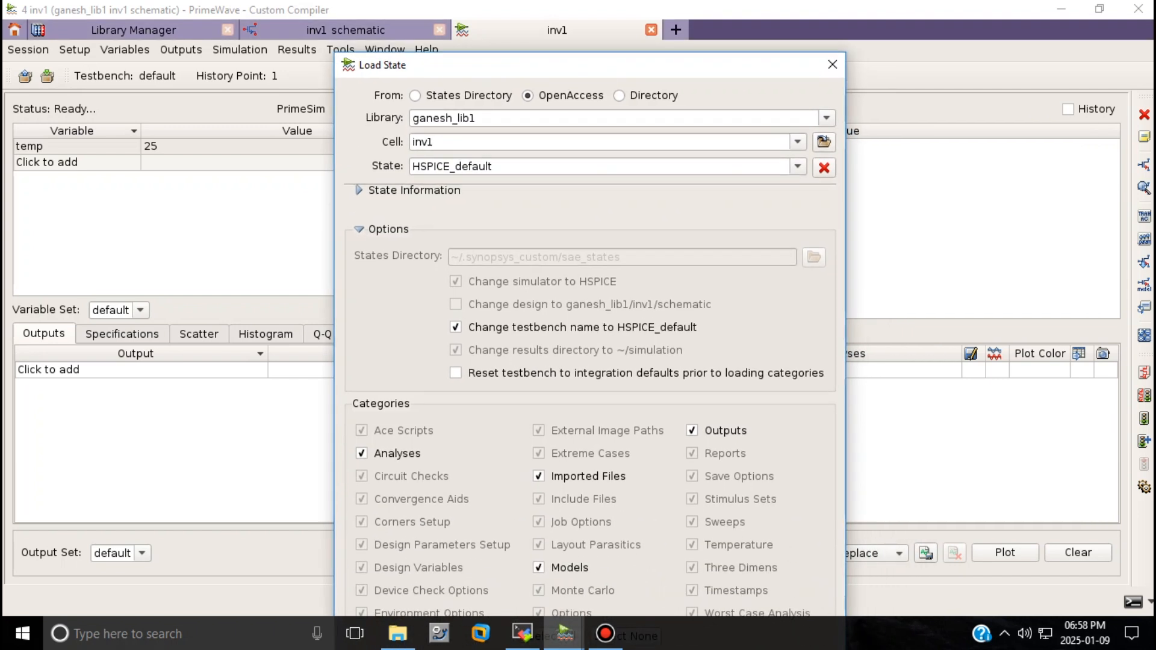
{"action": "key", "text": "Return"}
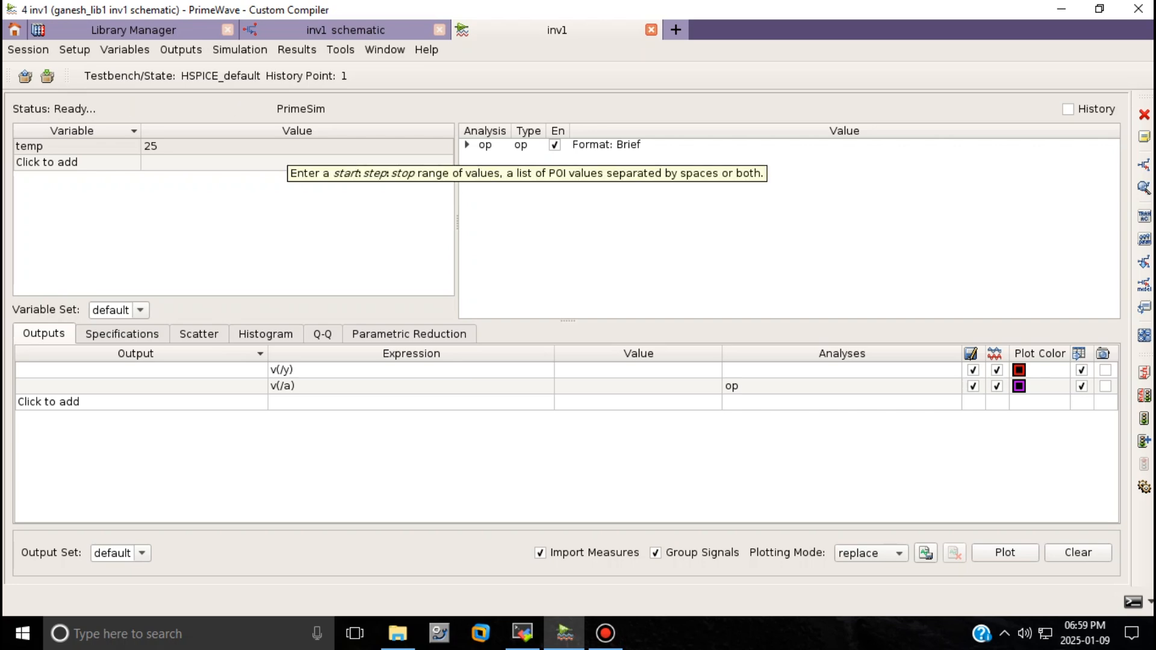
Add a transient analysis with start time 0, time step 1n and stop time 100n.
{"action": "right_click", "coordinate": [520, 215]}
{"action": "left_click", "coordinate": [557, 224]}
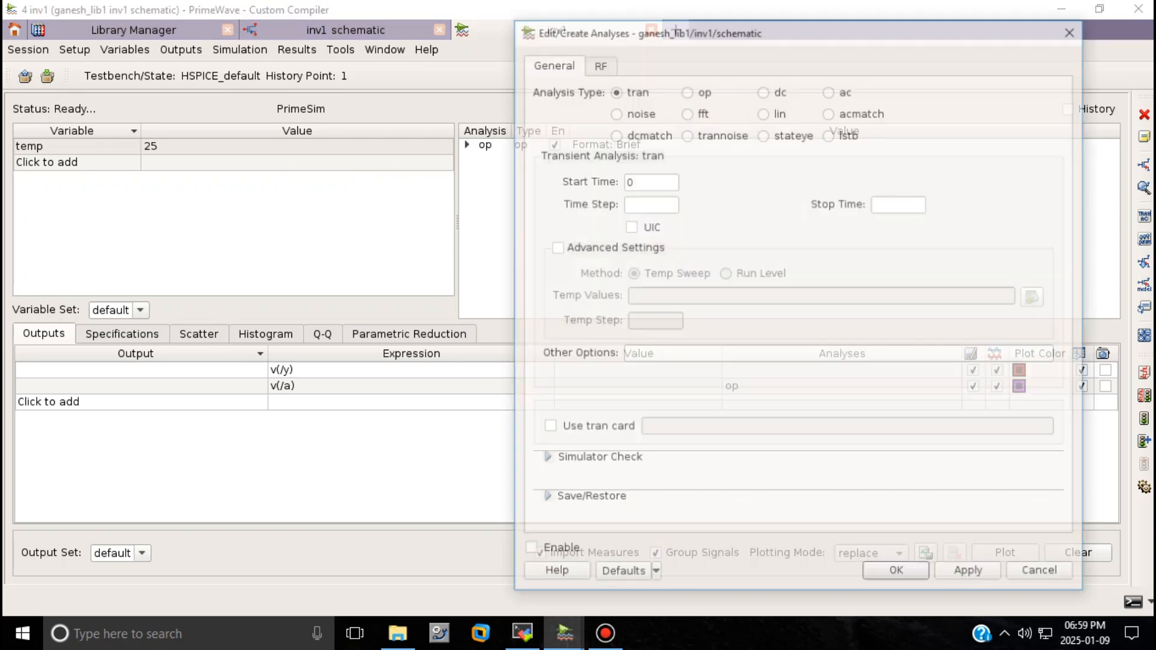
{"action": "left_click", "coordinate": [649, 203]}
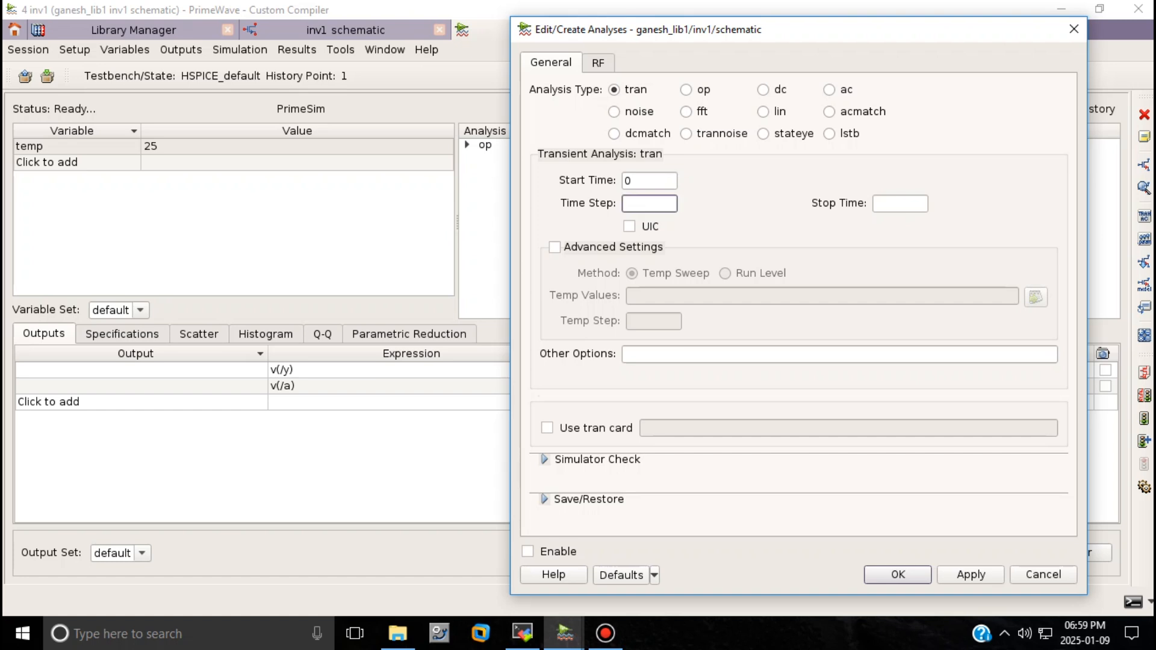
{"action": "type", "text": "1n"}
{"action": "key", "text": "Tab"}
{"action": "type", "text": "10"}
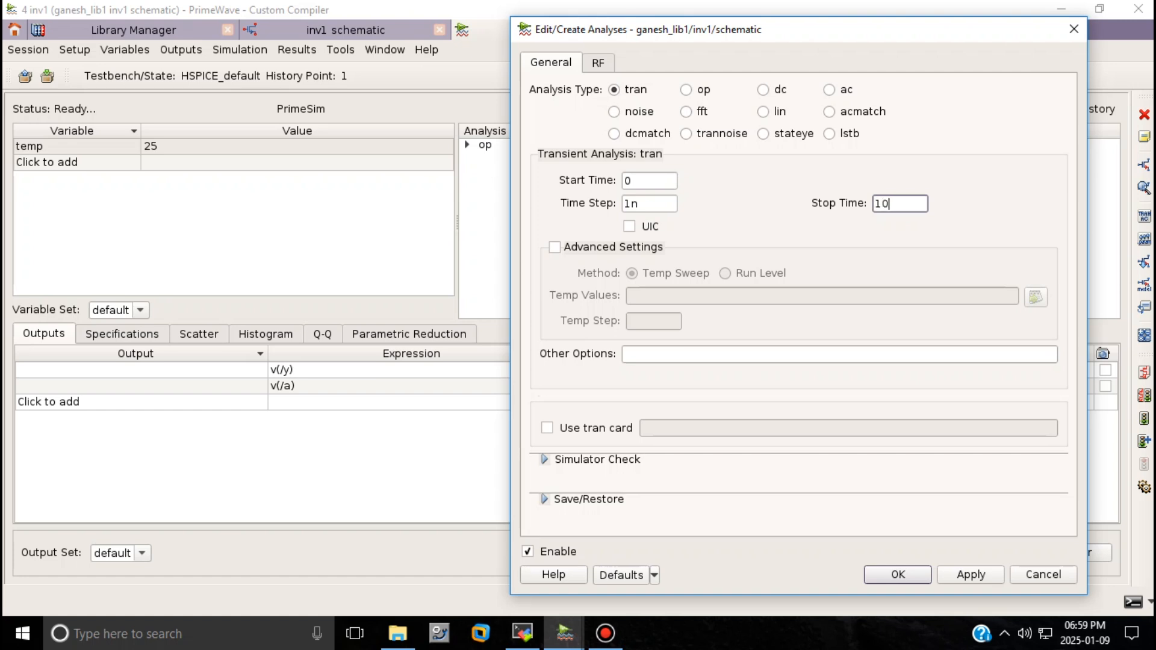
{"action": "type", "text": "0n"}
{"action": "key", "text": "Return"}
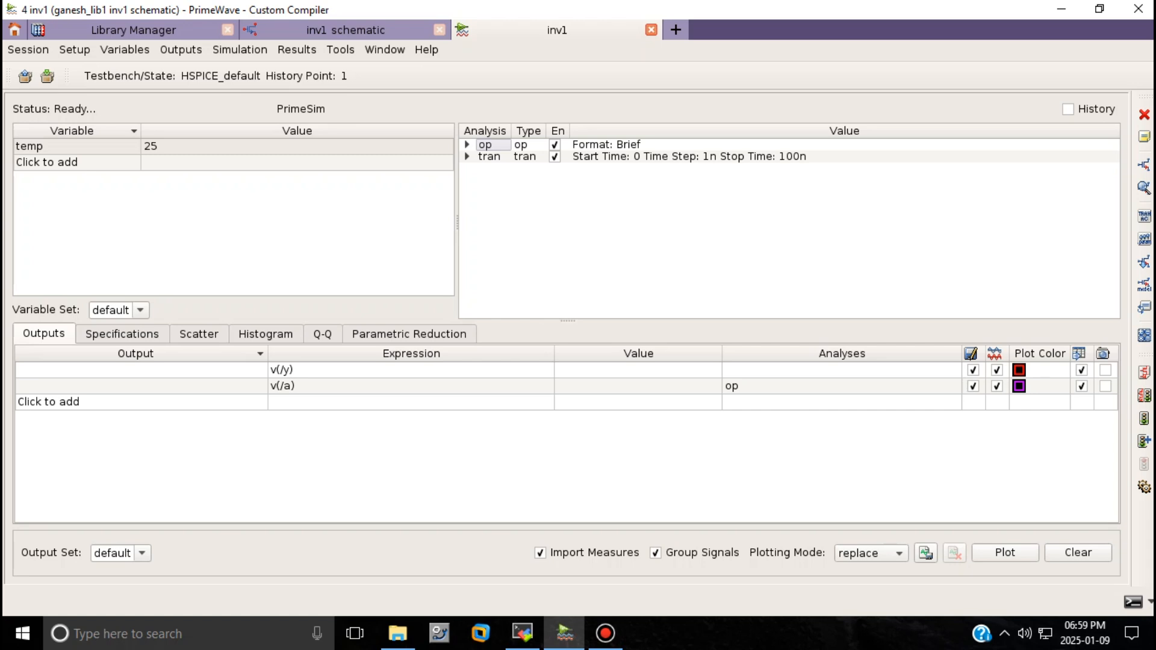
Open the dialog for saving the current testbench state.
{"action": "left_click", "coordinate": [28, 49]}
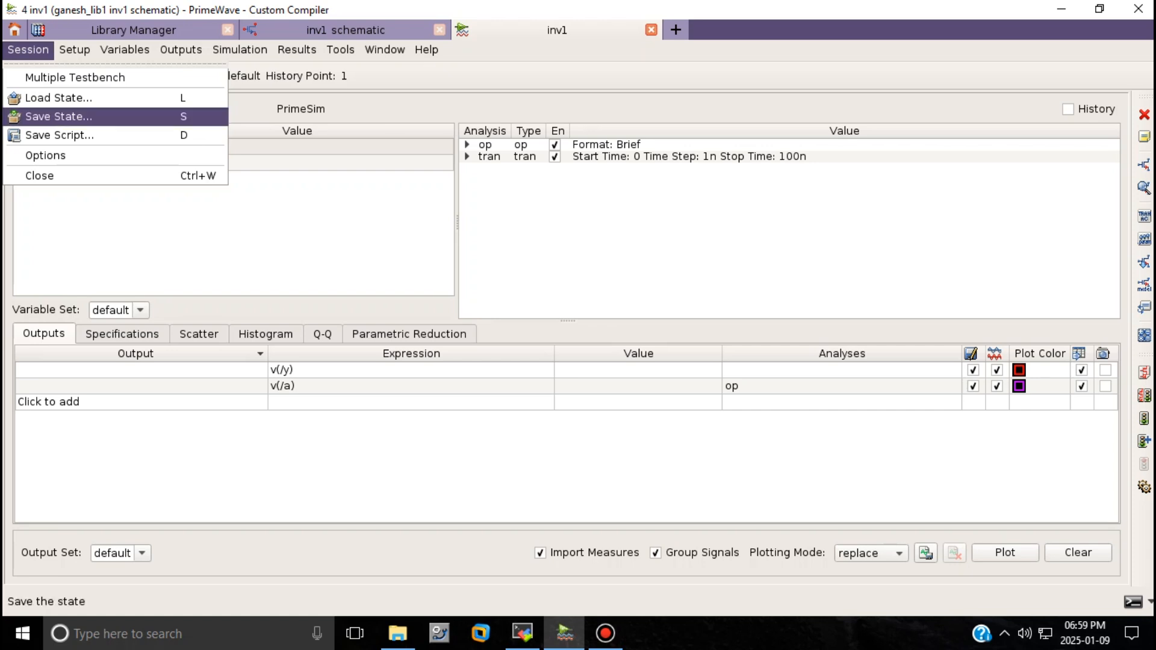
{"action": "left_click", "coordinate": [58, 117]}
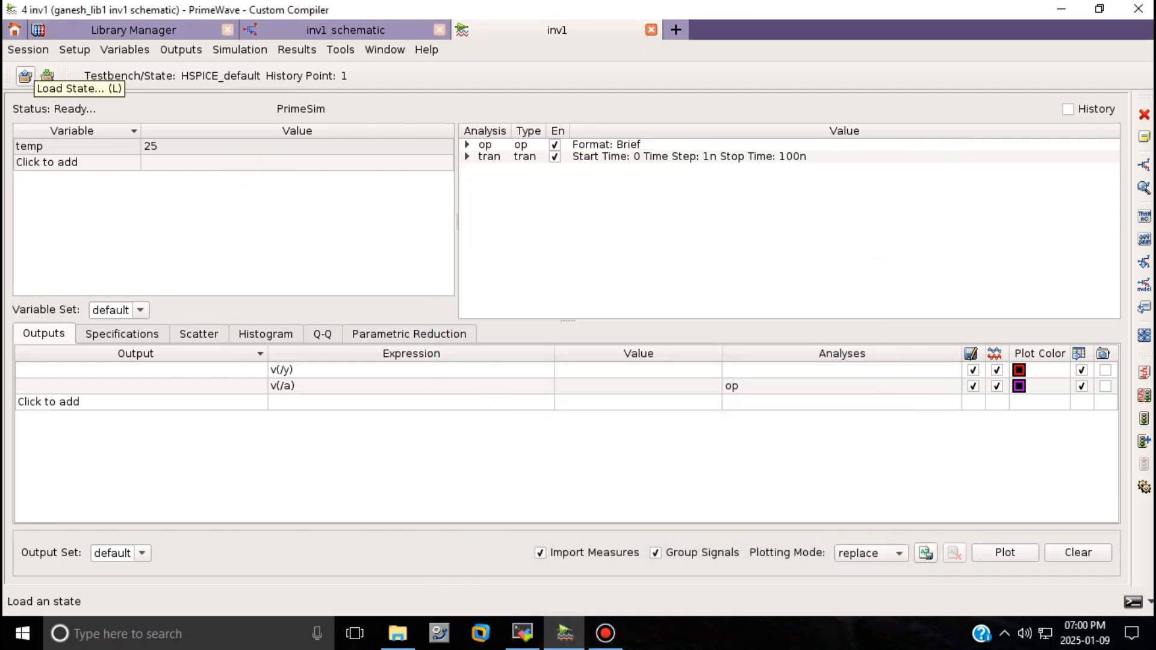
{"action": "left_click", "coordinate": [27, 50]}
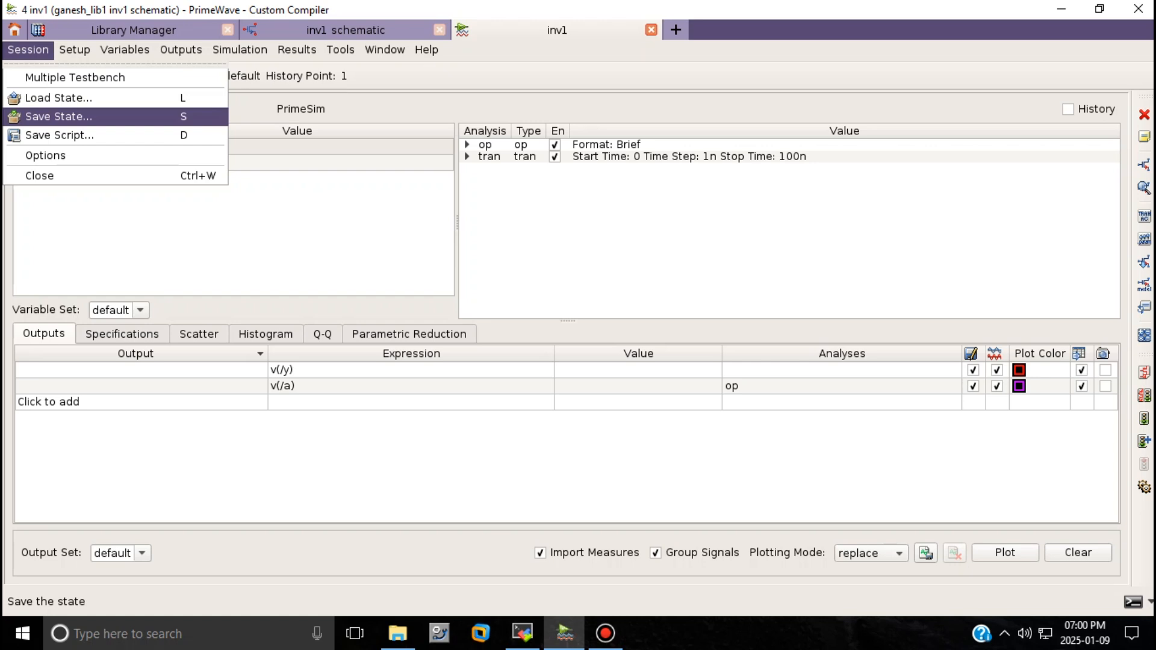
{"action": "key", "text": "Escape"}
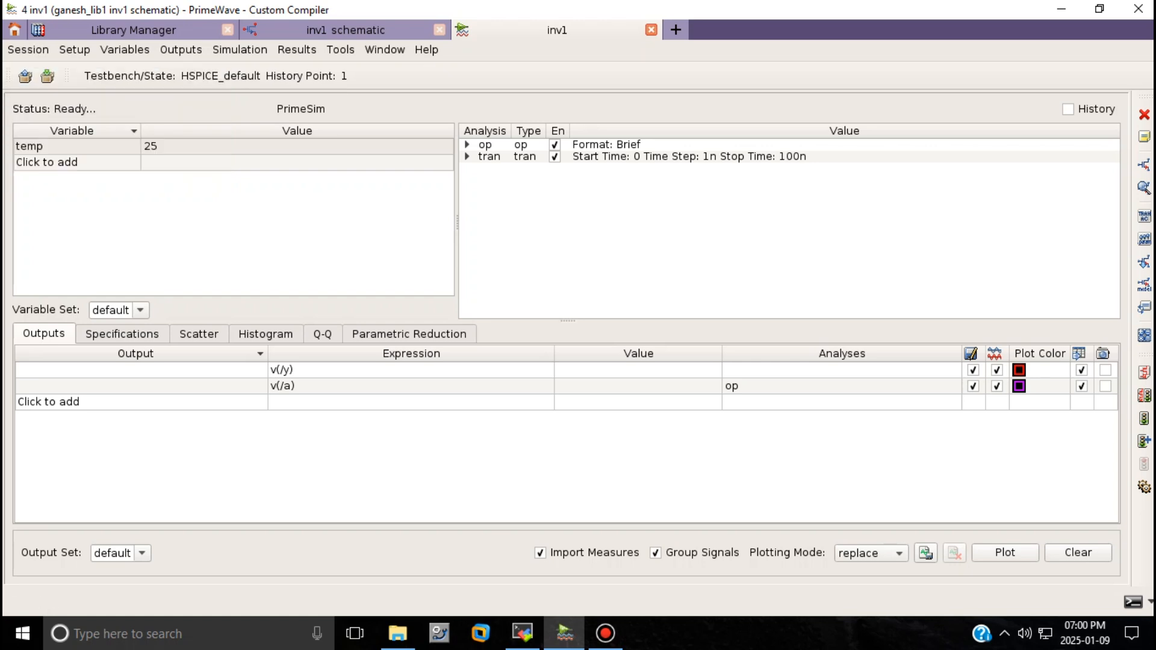
Delete the transient analysis from the analysis list.
{"action": "left_click", "coordinate": [689, 156]}
{"action": "key", "text": "Delete"}
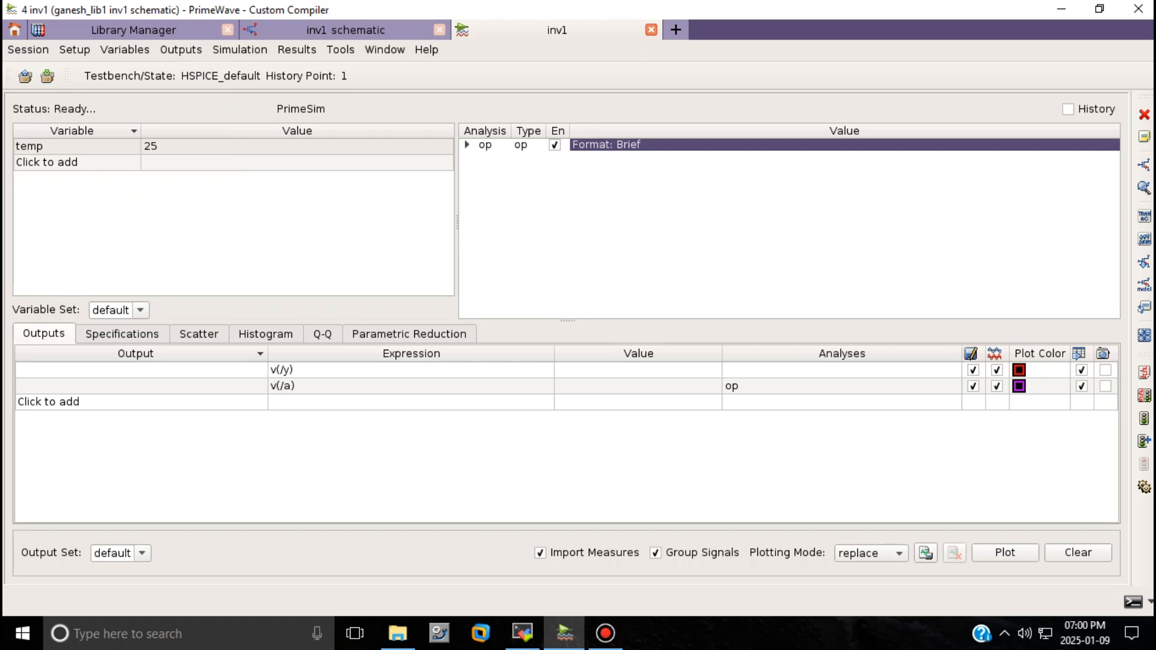
Set the operating point analysis format to All.
{"action": "double_click", "coordinate": [690, 145]}
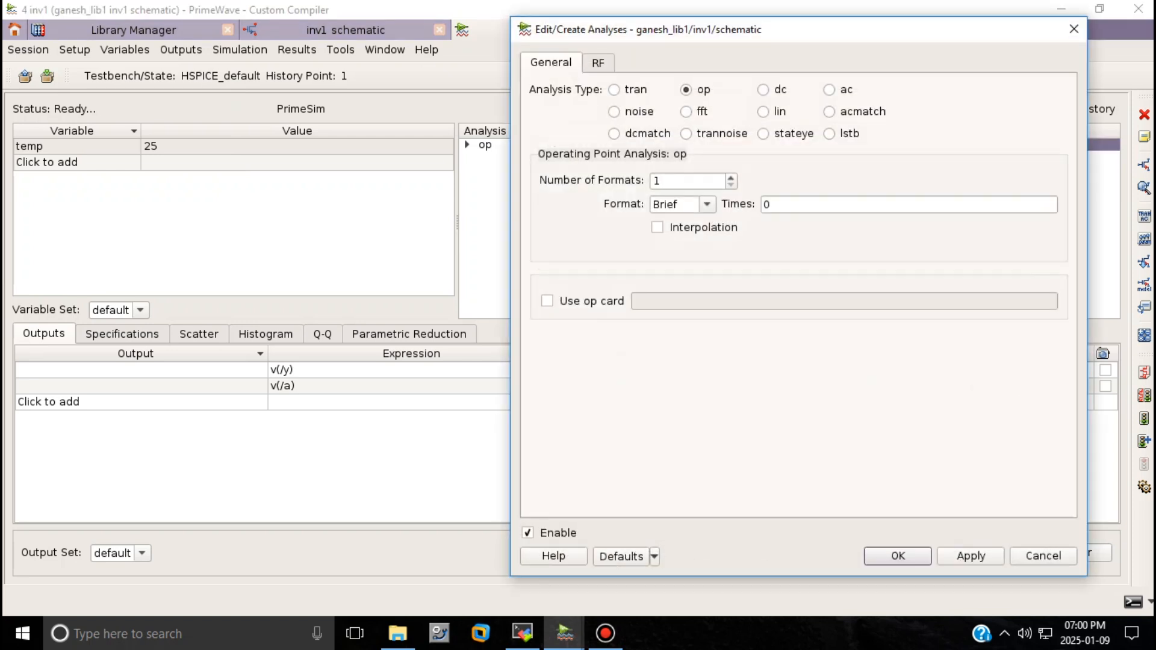
{"action": "left_click", "coordinate": [706, 204]}
{"action": "left_click", "coordinate": [662, 215]}
{"action": "left_click", "coordinate": [898, 556]}
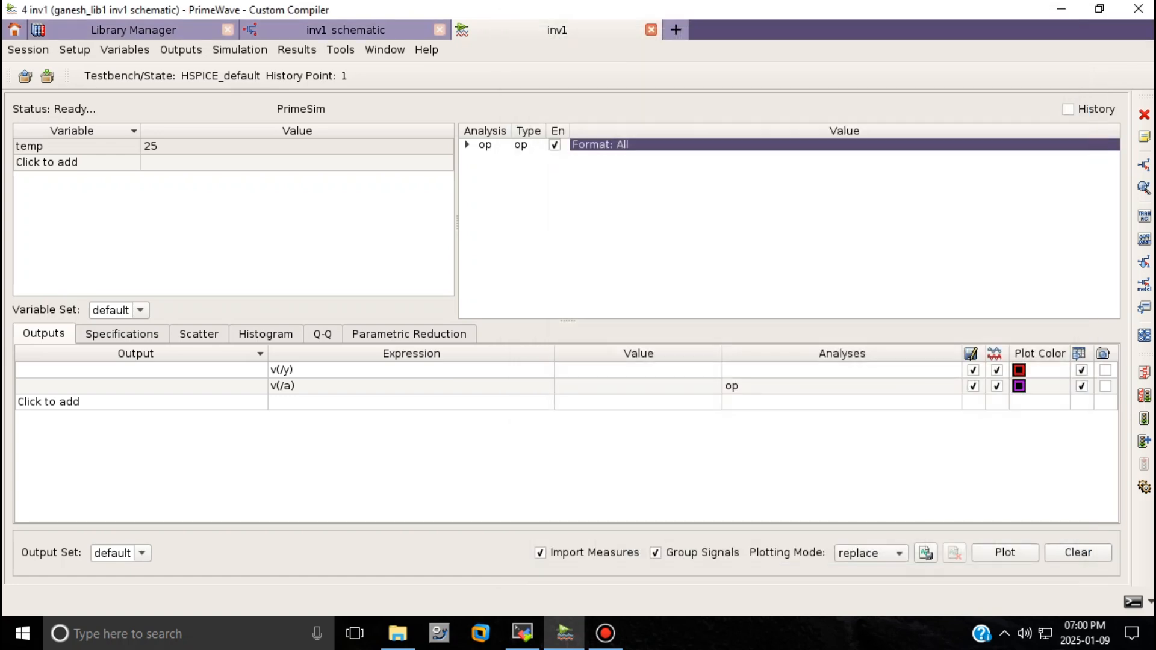
Try to add the transient analysis again from 0 with time step 1n and stop time 100n.
{"action": "right_click", "coordinate": [520, 221]}
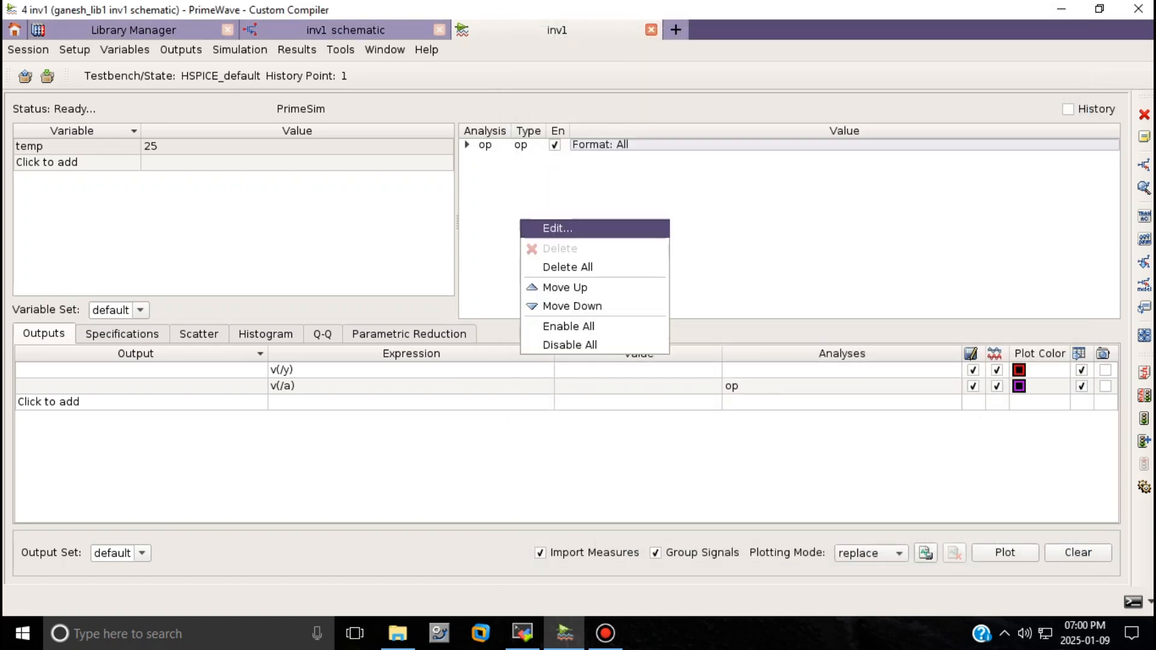
{"action": "left_click", "coordinate": [545, 229]}
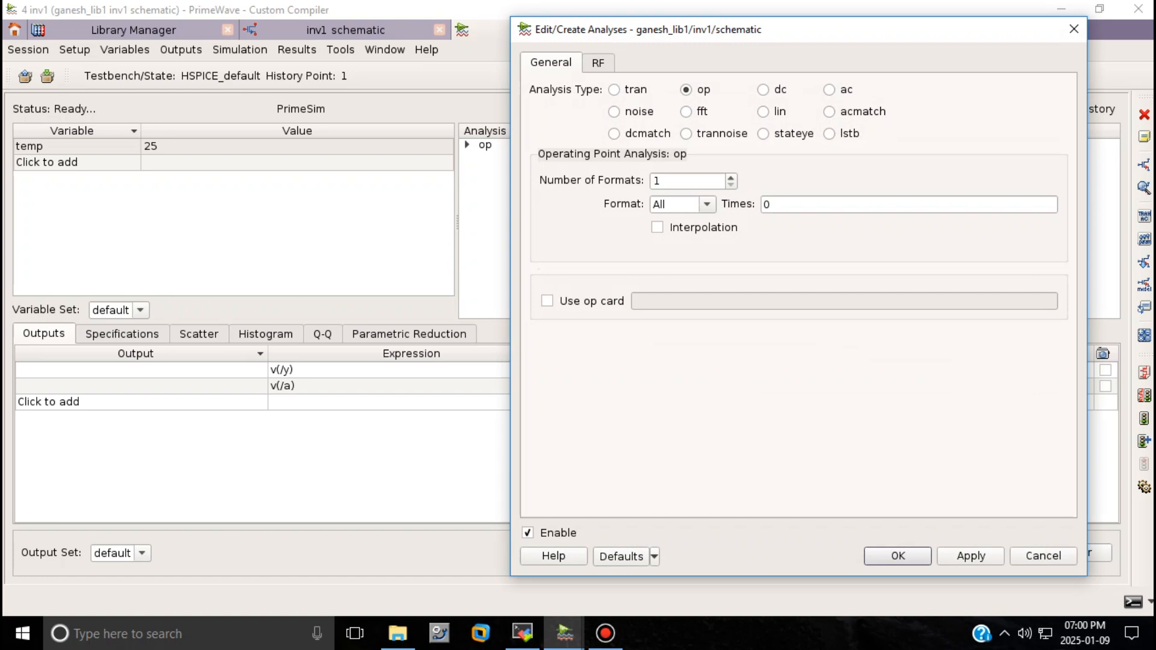
{"action": "left_click", "coordinate": [614, 89]}
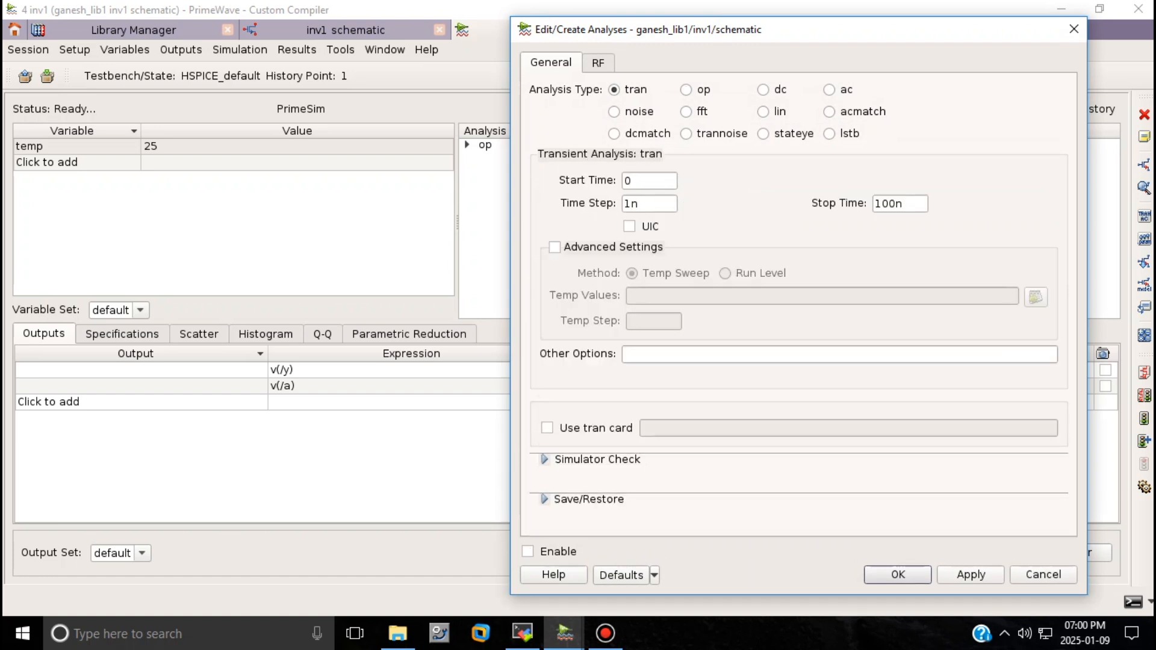
{"action": "left_click", "coordinate": [898, 575]}
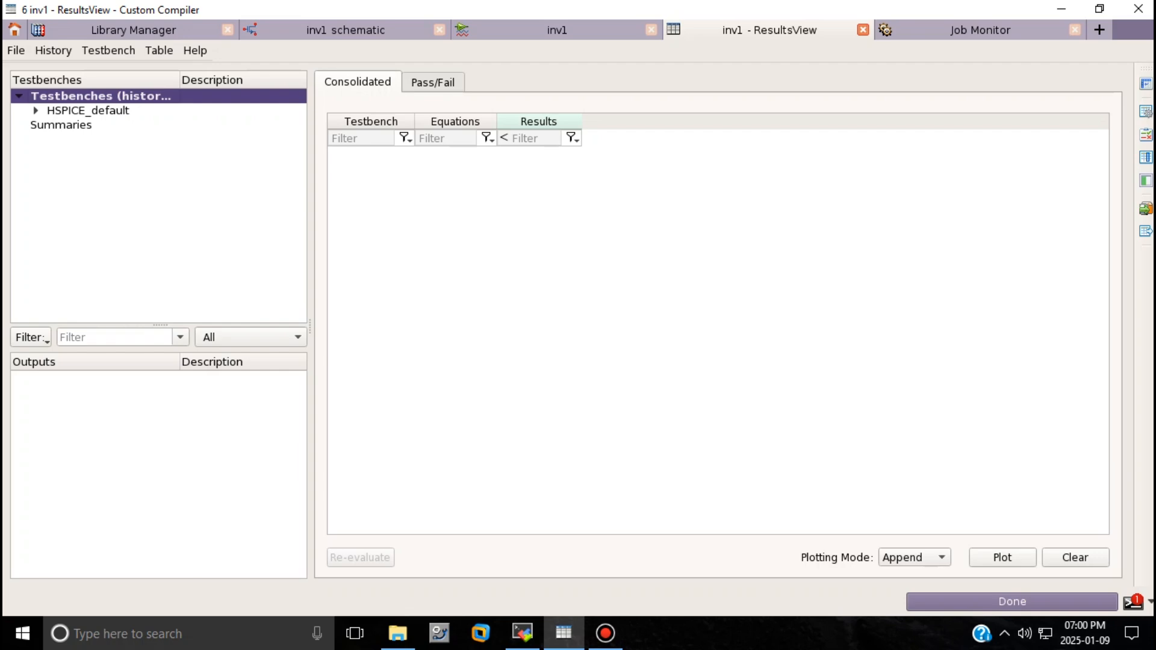
Open the HSPICE log of the Nominal job and inspect the netlist line its error refers to.
{"action": "left_click", "coordinate": [981, 31]}
{"action": "double_click", "coordinate": [119, 290]}
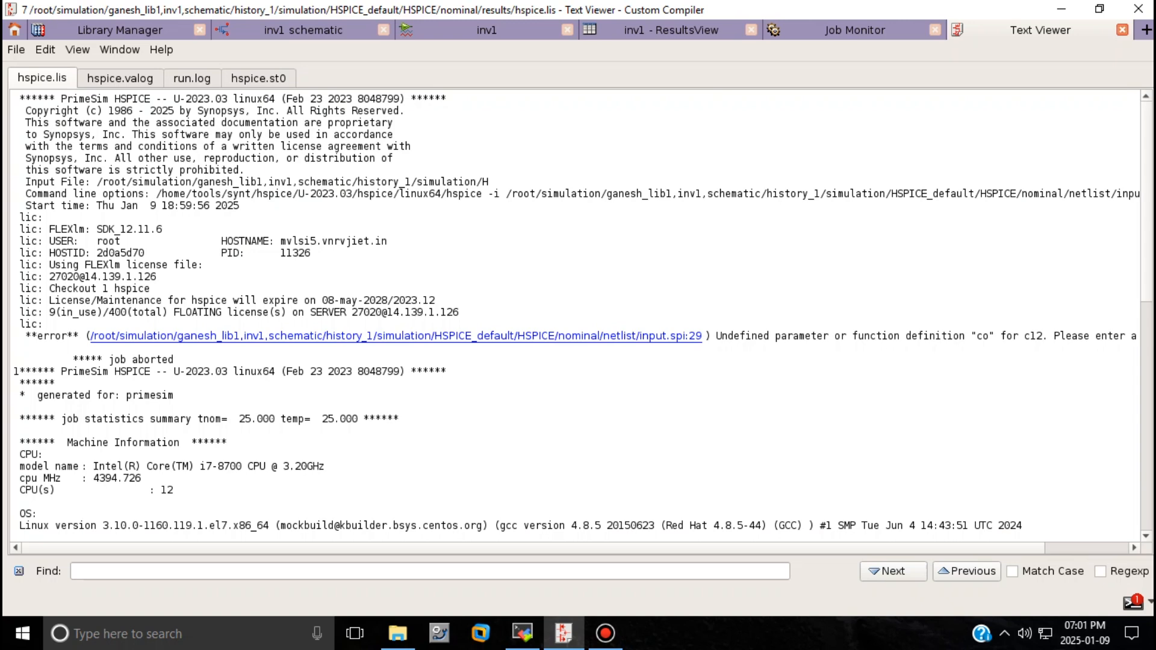
{"action": "left_click", "coordinate": [395, 336]}
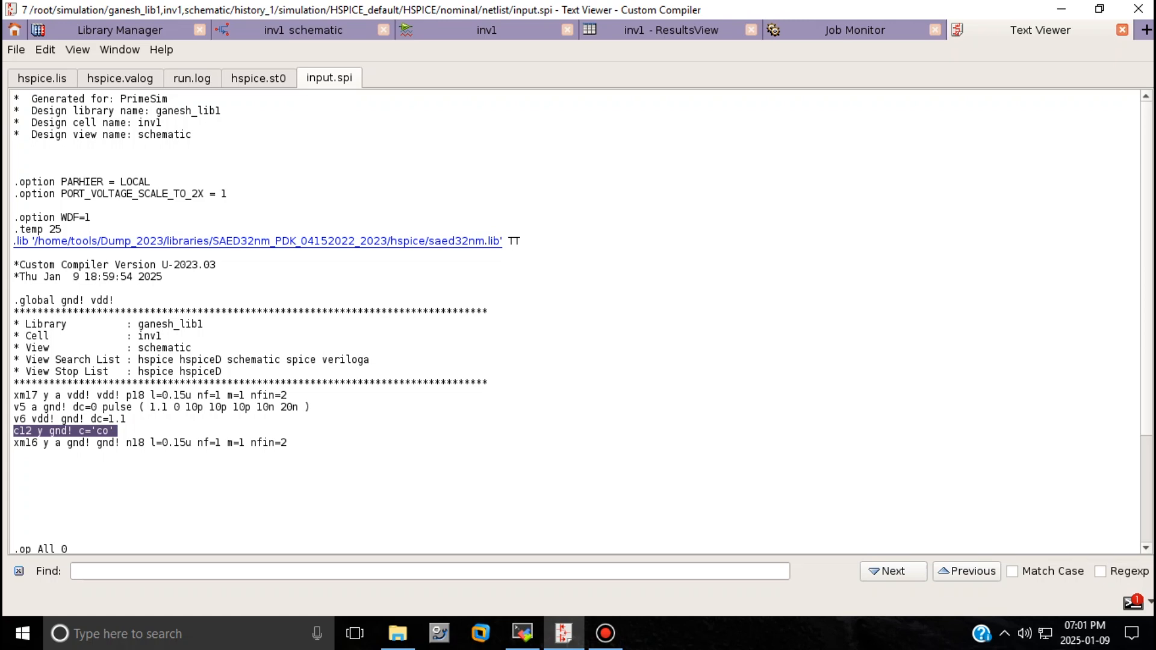
Return to the inv1 schematic and examine the capacitance parameter of the output capacitor C12.
{"action": "left_click", "coordinate": [855, 30]}
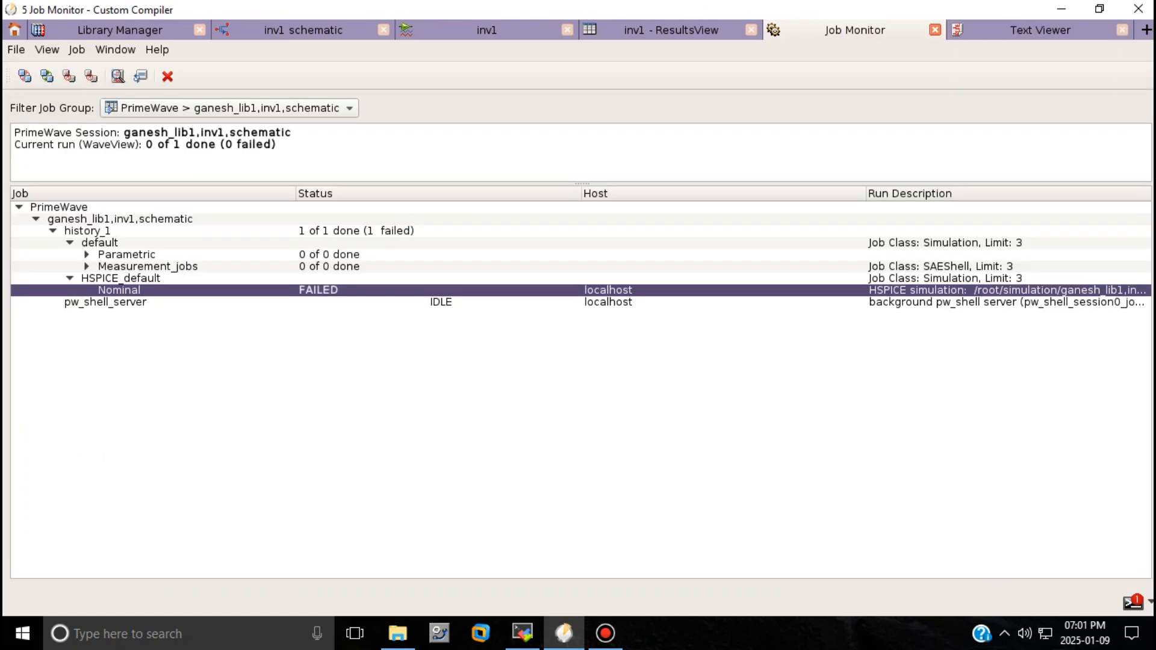
{"action": "left_click", "coordinate": [671, 30]}
{"action": "left_click", "coordinate": [486, 30]}
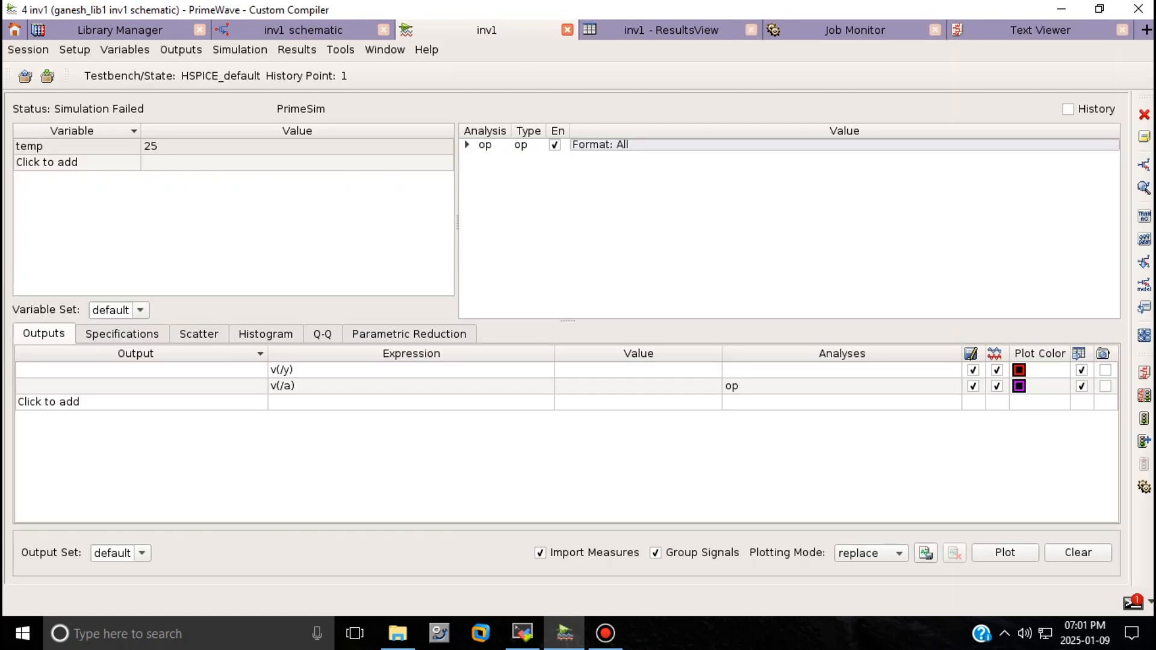
{"action": "left_click", "coordinate": [303, 30]}
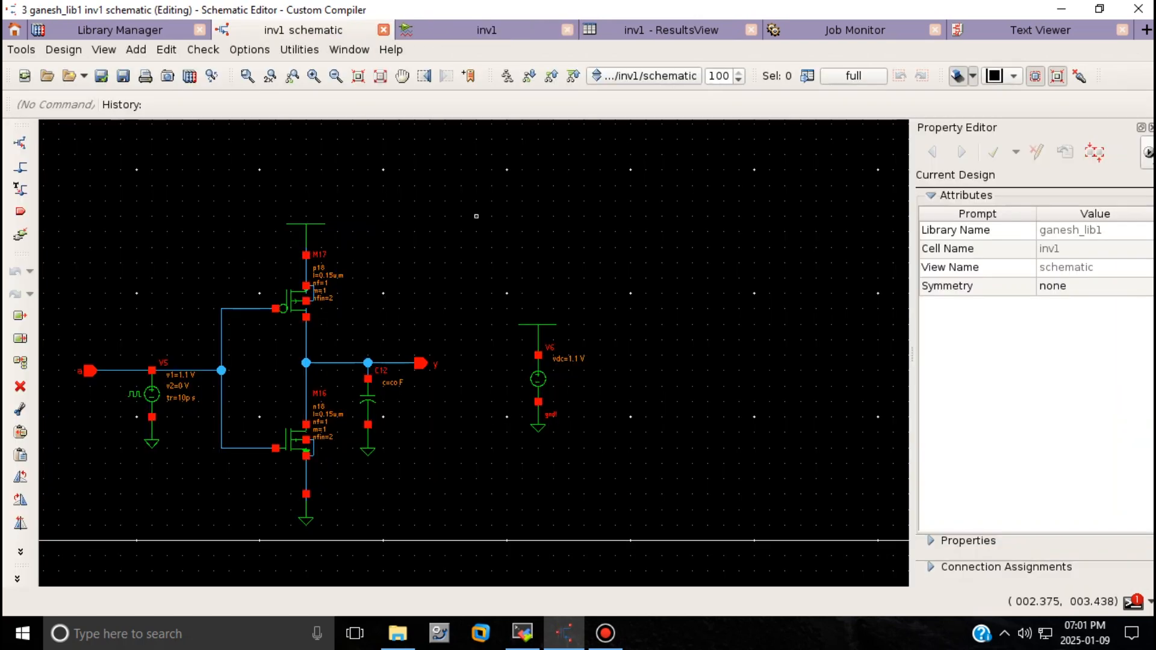
{"action": "scroll", "coordinate": [383, 392], "scroll_direction": "up", "scroll_amount": 2}
{"action": "scroll", "coordinate": [388, 384], "scroll_direction": "down", "scroll_amount": 2}
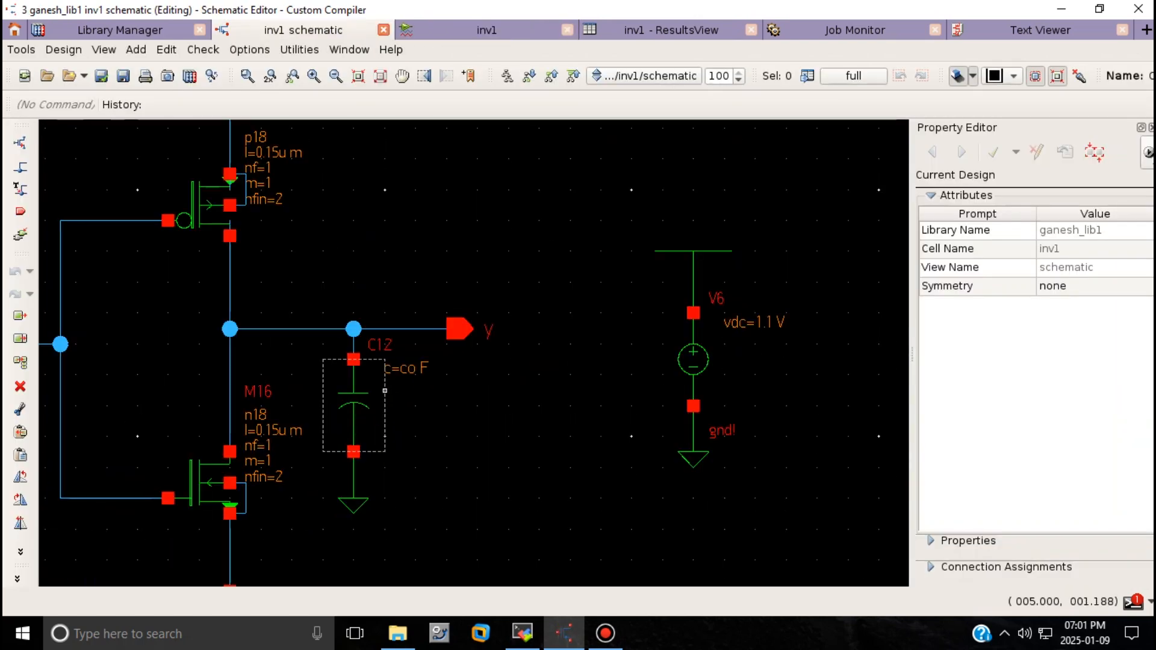
Copy the design variable co from the schematic into the default variable set and give it the value 0.01p.
{"action": "left_click", "coordinate": [671, 30]}
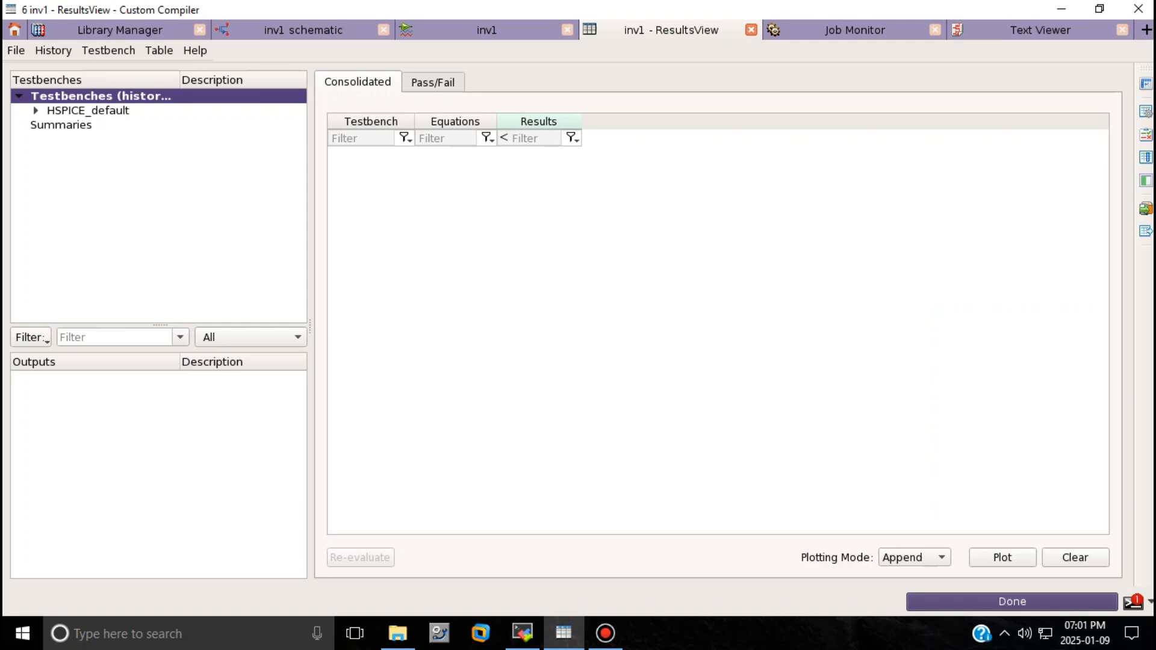
{"action": "left_click", "coordinate": [487, 30]}
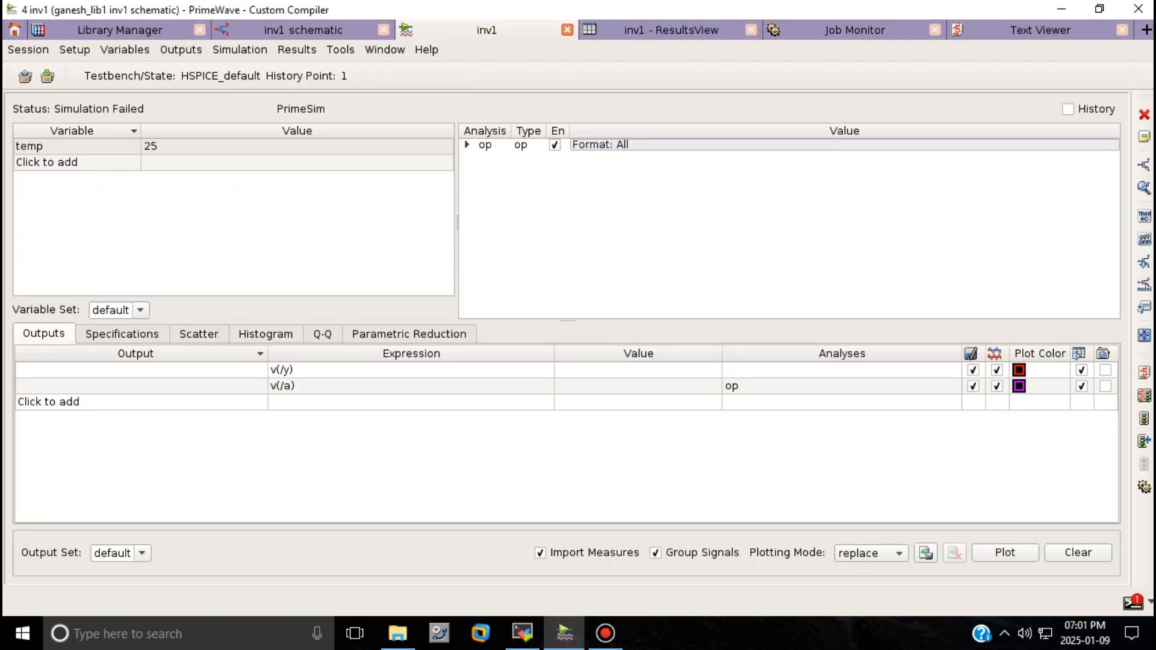
{"action": "left_click", "coordinate": [77, 163]}
{"action": "right_click", "coordinate": [171, 211]}
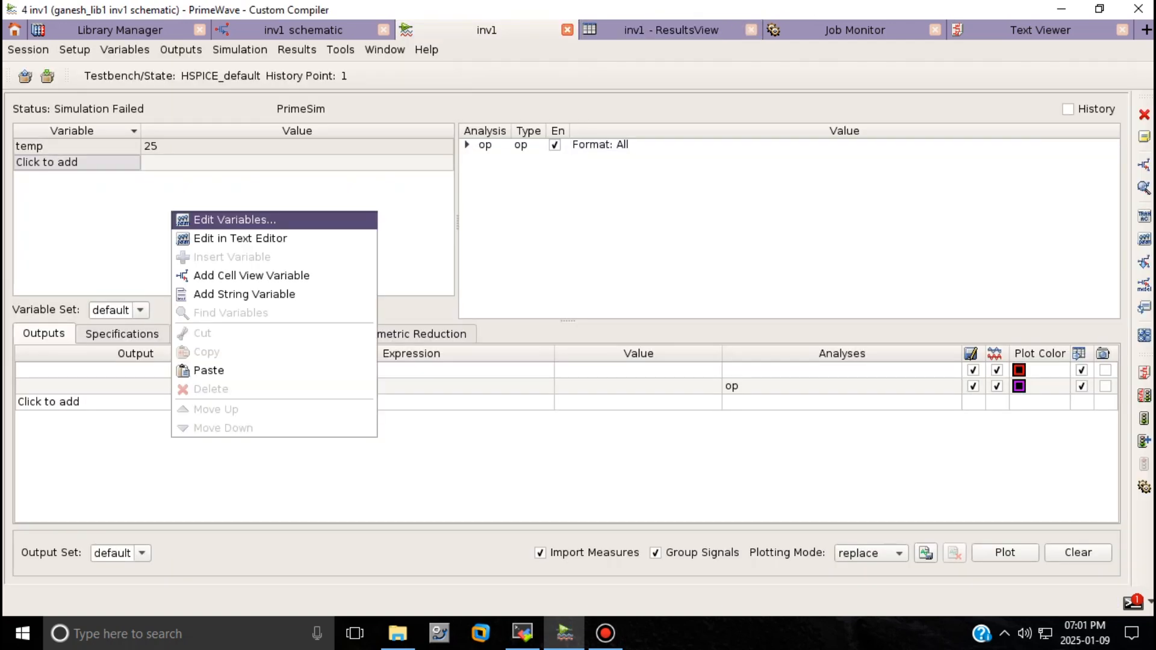
{"action": "left_click", "coordinate": [235, 220]}
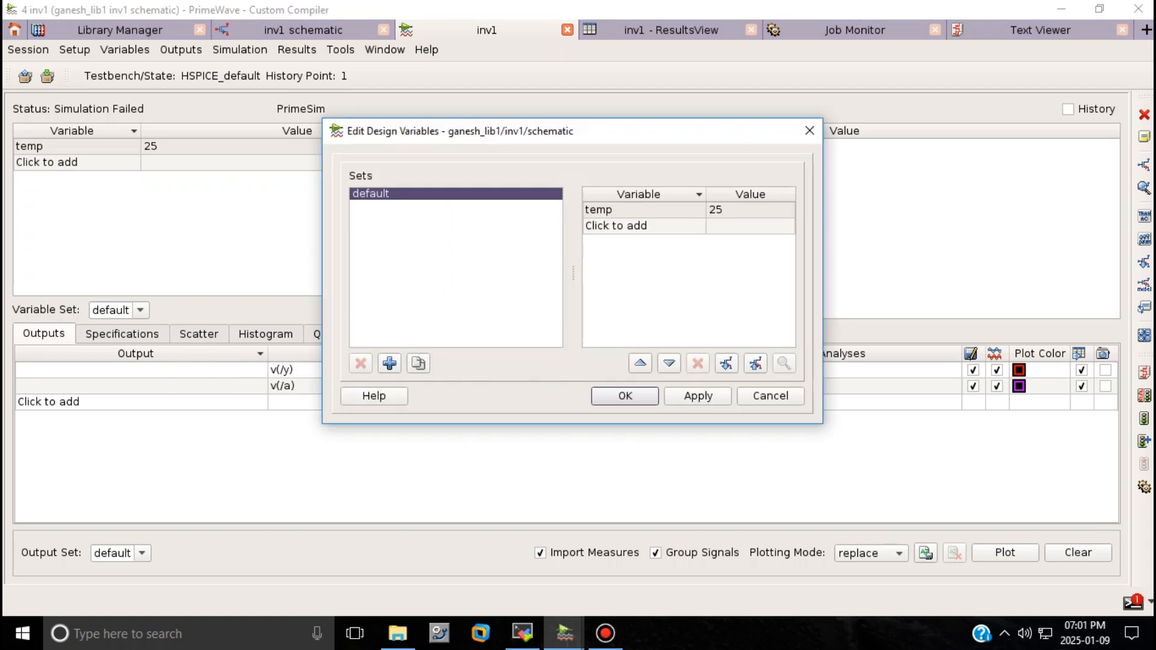
{"action": "left_click", "coordinate": [726, 363]}
{"action": "left_click", "coordinate": [750, 226]}
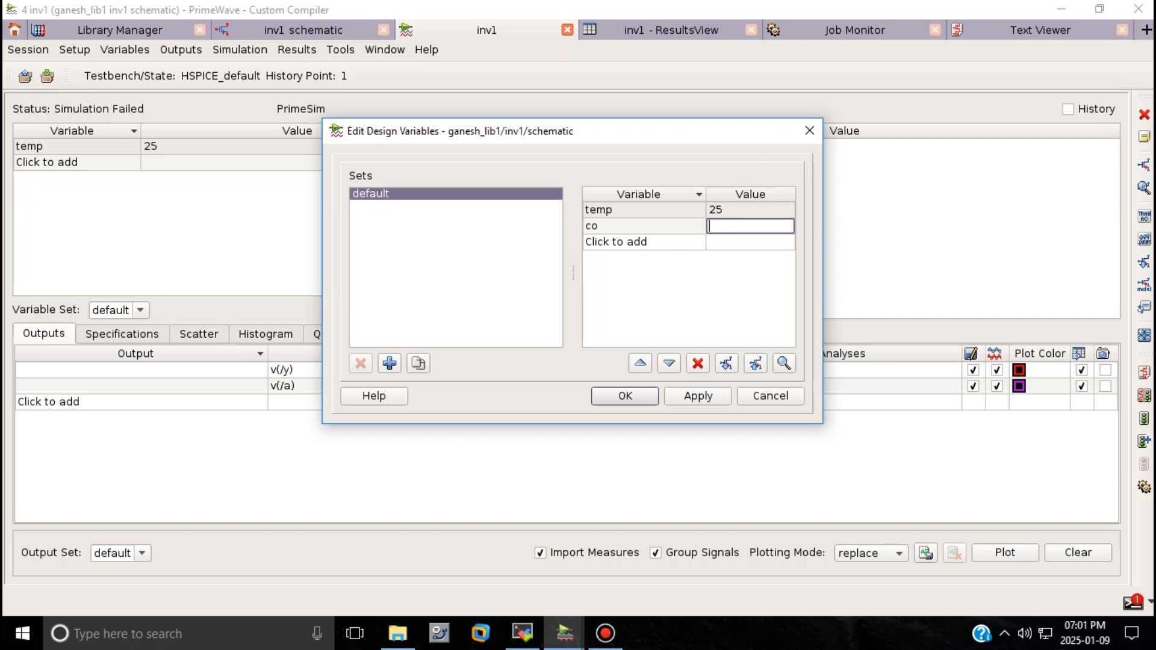
{"action": "type", "text": "0.01p"}
{"action": "key", "text": "Return"}
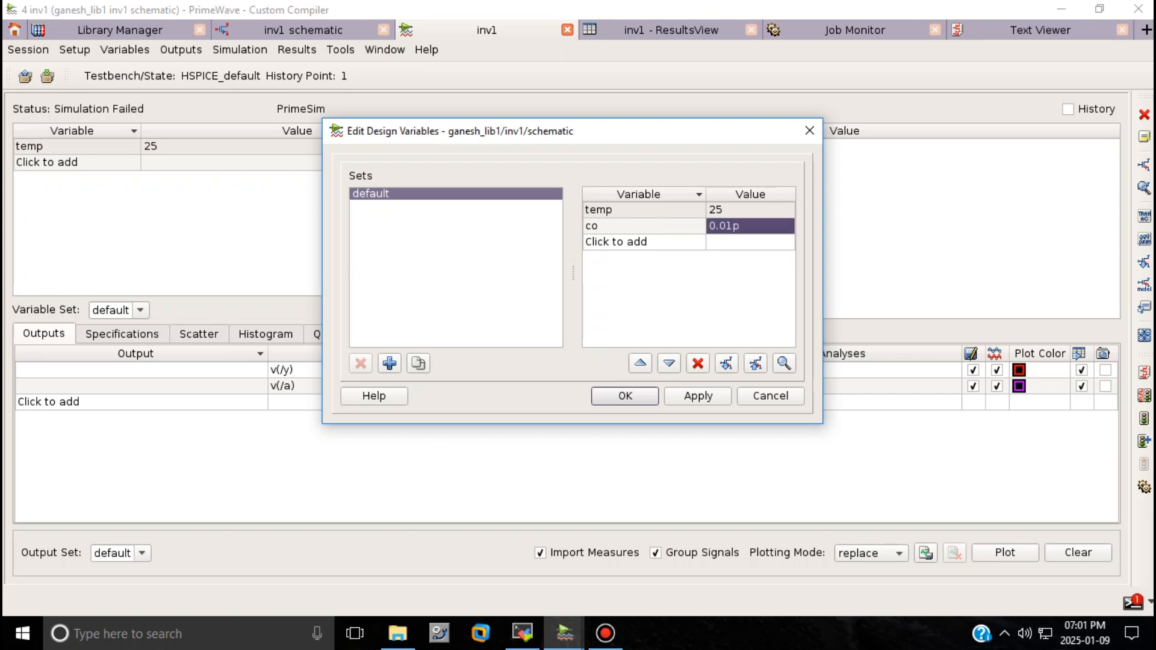
{"action": "key", "text": "Return"}
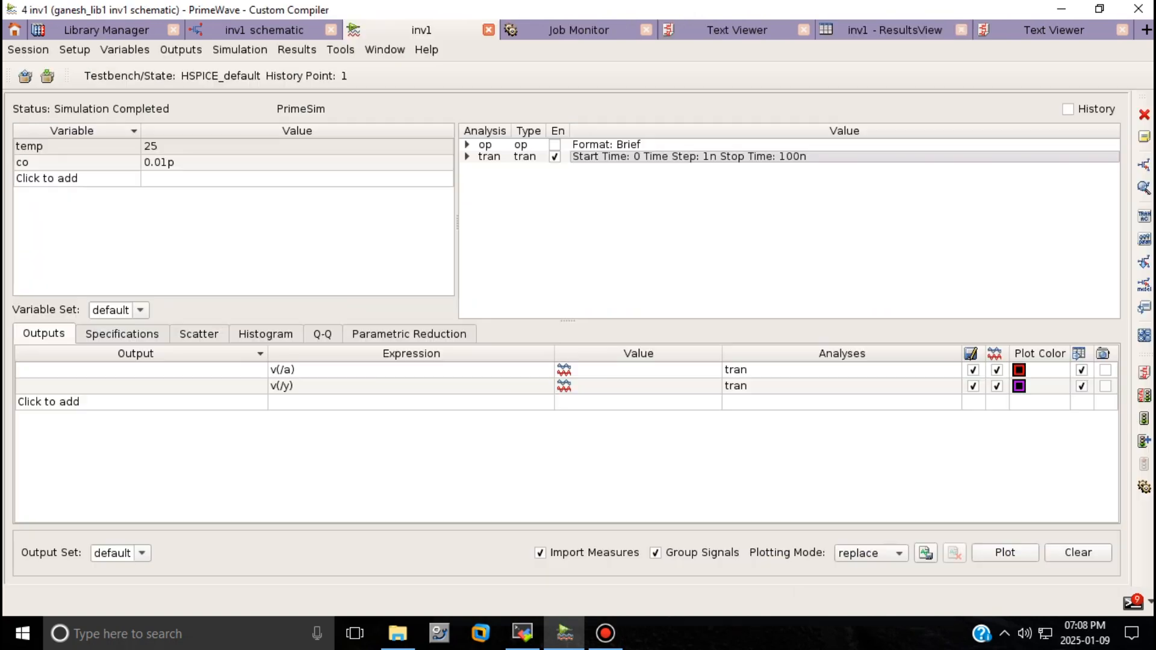
Examine the model files and sections configured for the inv1 testbench, leaving them as they are.
{"action": "left_click", "coordinate": [125, 49]}
{"action": "mouse_move", "coordinate": [74, 49]}
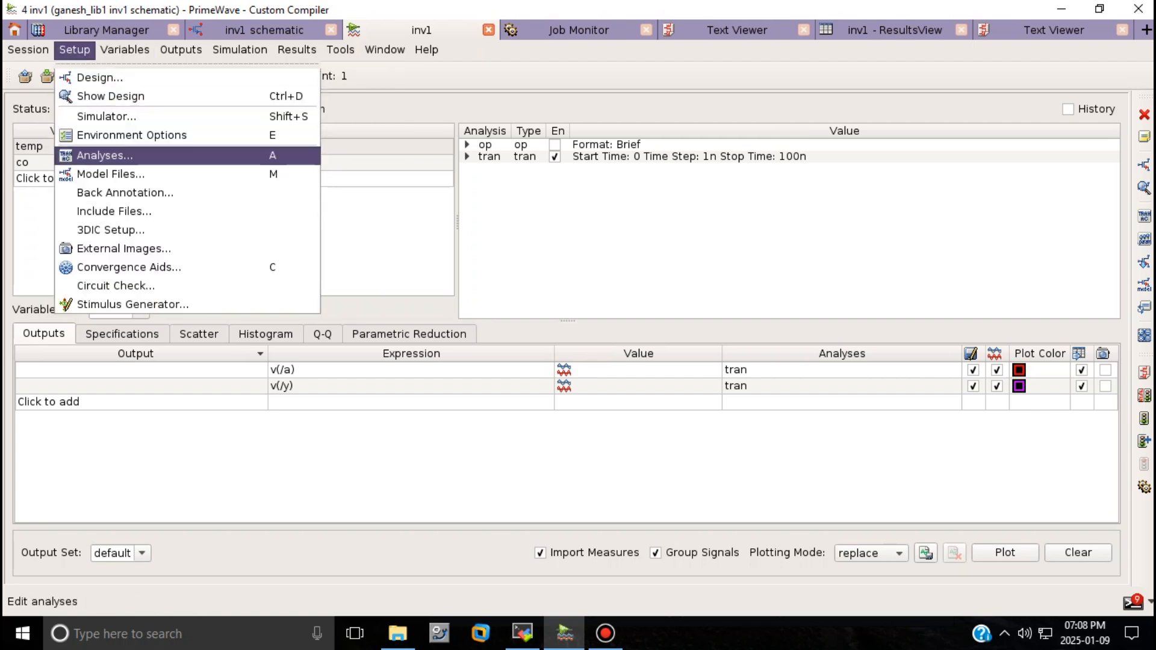
{"action": "left_click", "coordinate": [111, 174]}
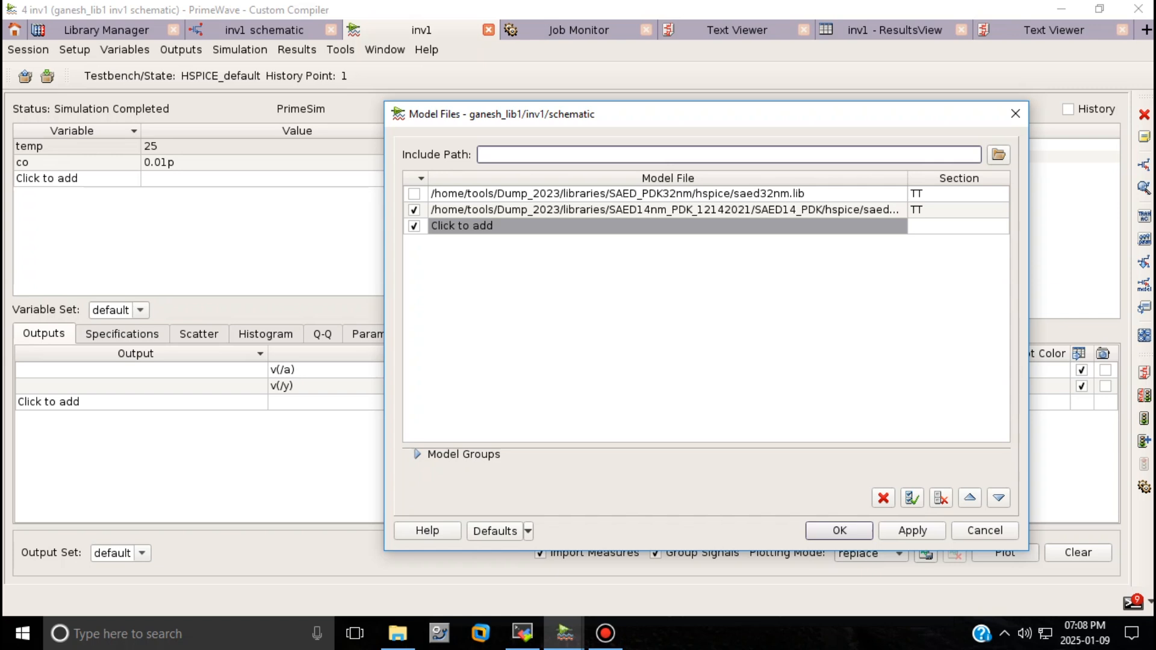
{"action": "left_click", "coordinate": [1015, 114]}
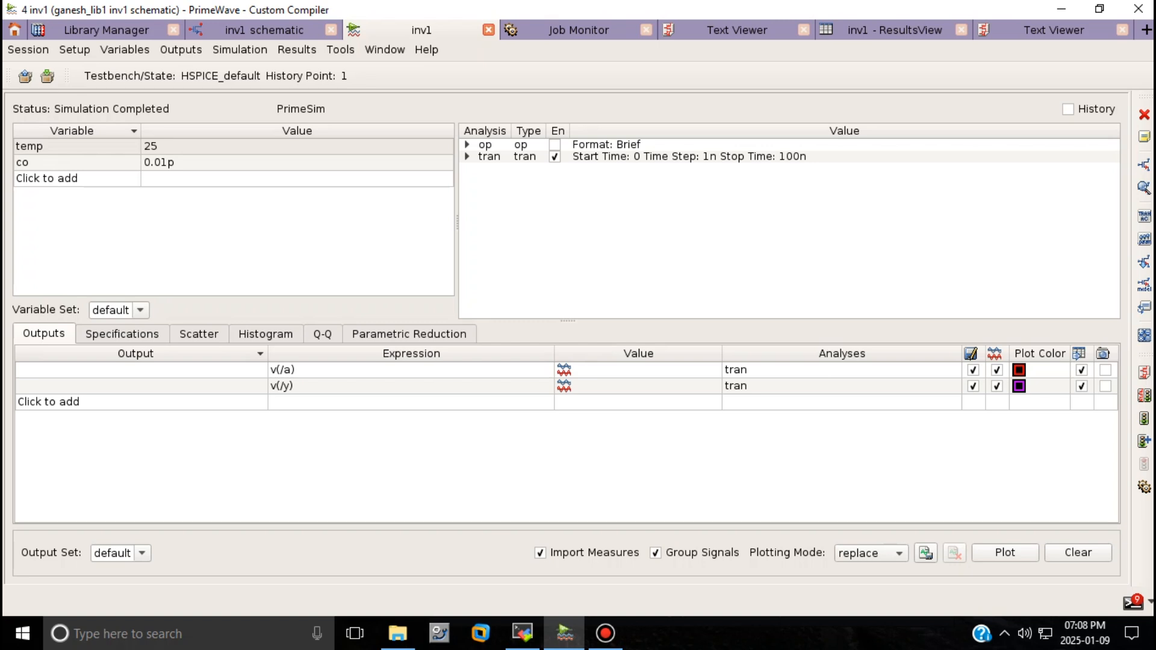
Set the design variable co to 0.001p.
{"action": "double_click", "coordinate": [427, 163]}
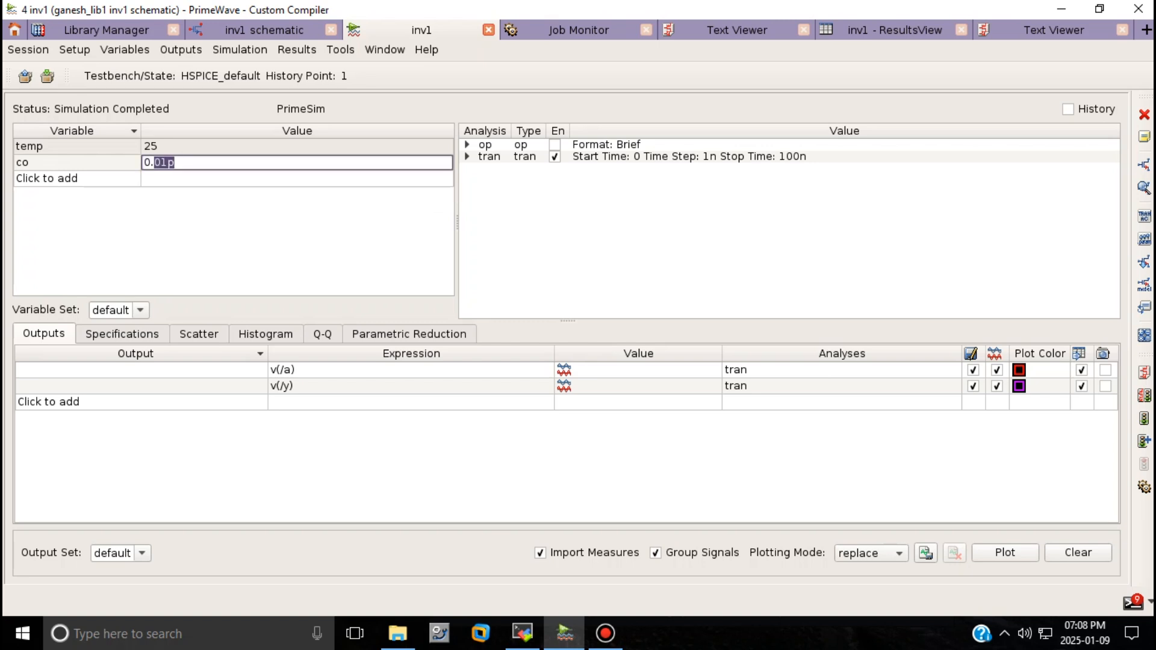
{"action": "key", "text": "Left"}
{"action": "type", "text": "0"}
{"action": "key", "text": "Return"}
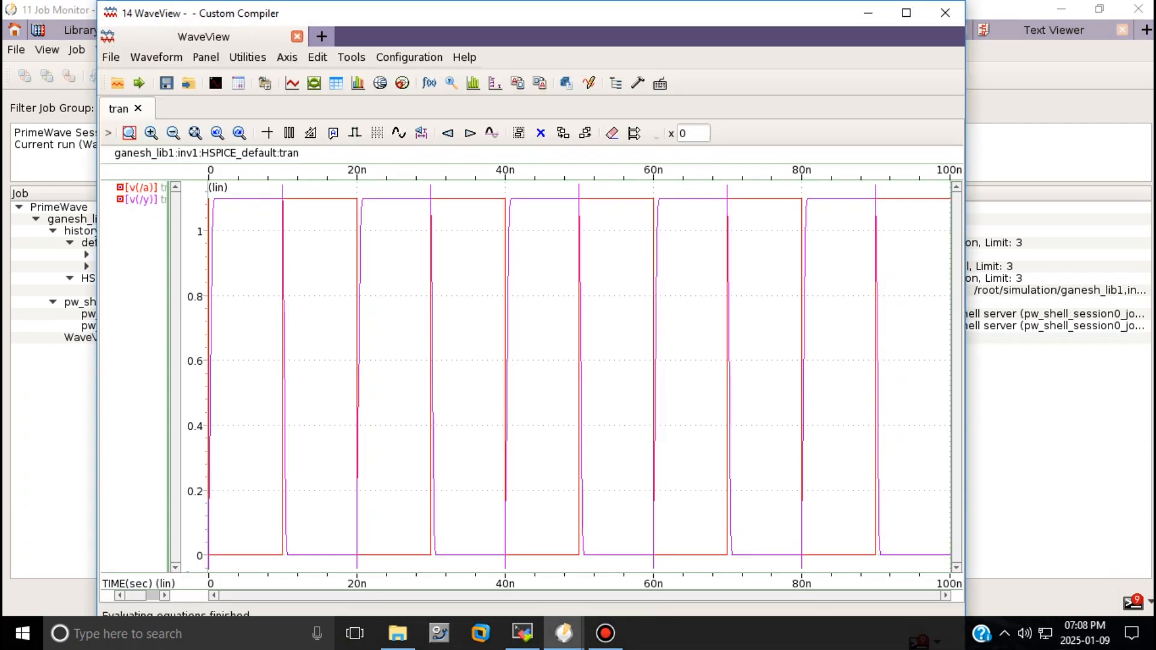
Ungroup the v(/a) and v(/y) transient waveforms into separate panels, inspect them, and close the waveform window.
{"action": "right_click", "coordinate": [469, 381]}
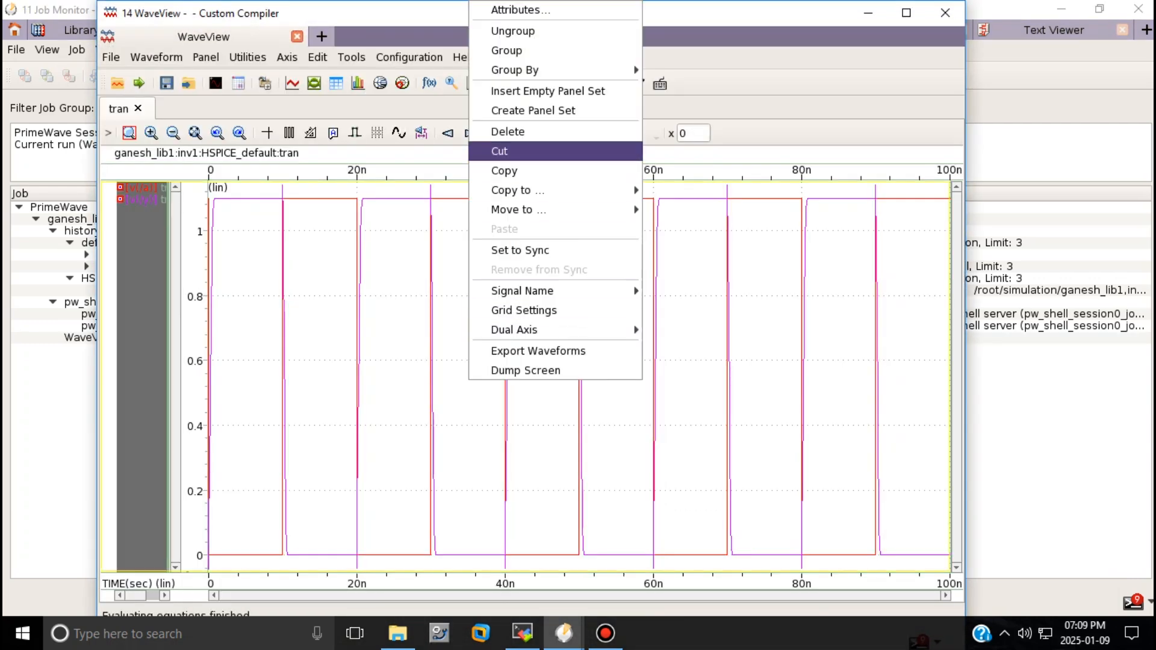
{"action": "left_click", "coordinate": [512, 31]}
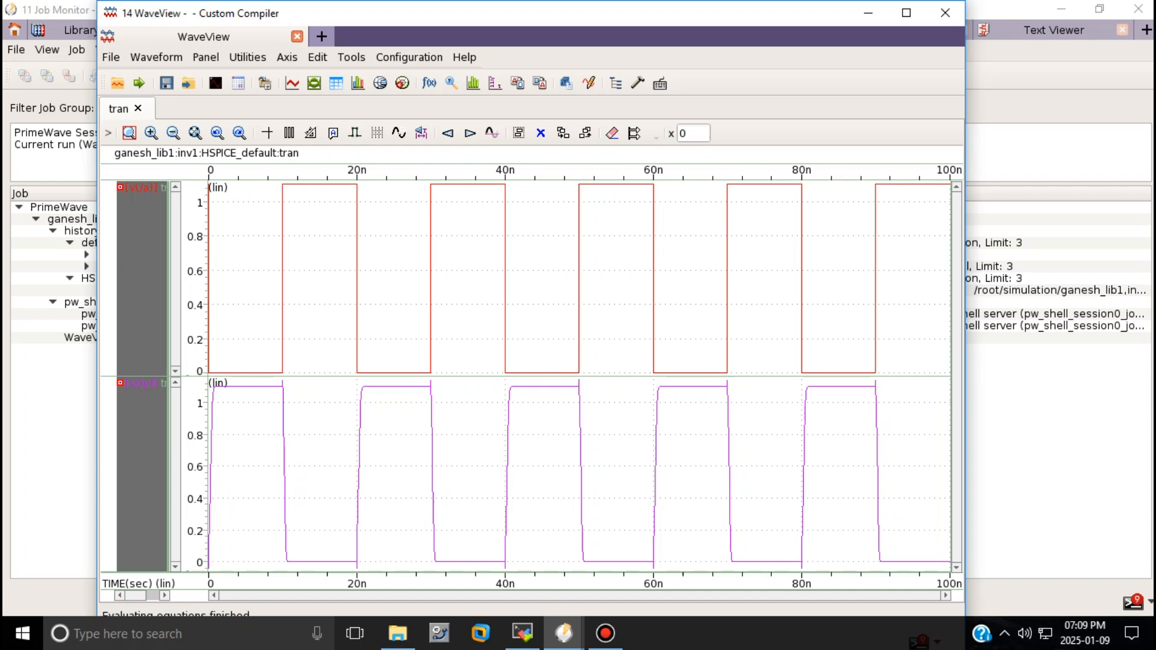
{"action": "left_click", "coordinate": [945, 12]}
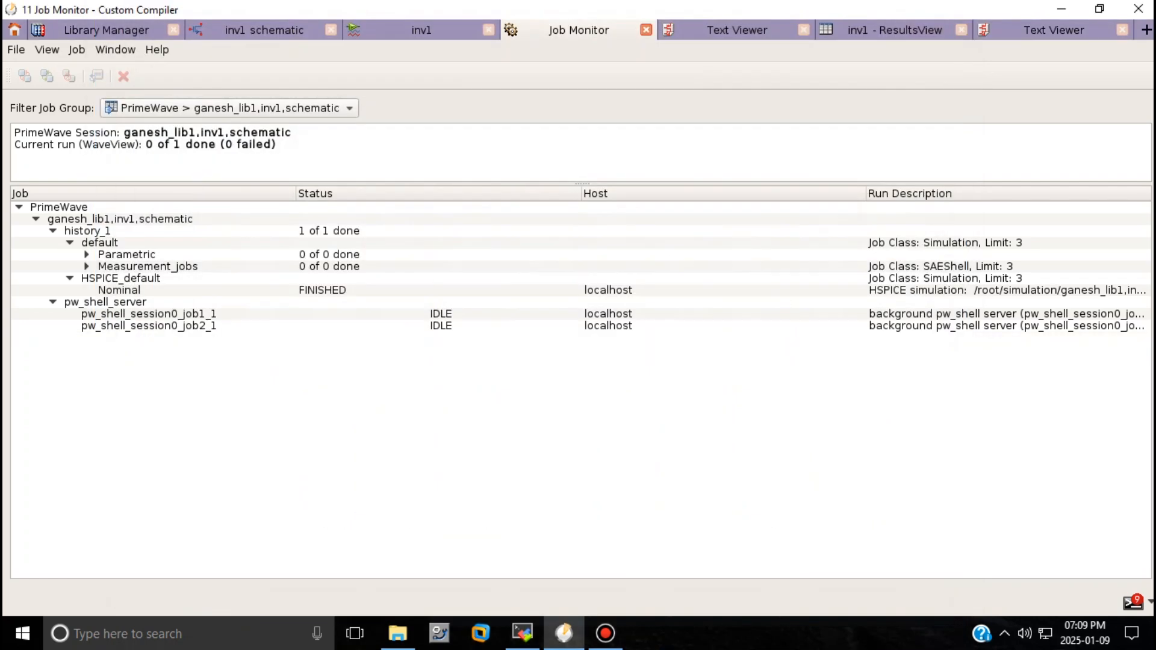
Disable the transient analysis and enable the operating point analysis in the inv1 testbench.
{"action": "left_click", "coordinate": [422, 30]}
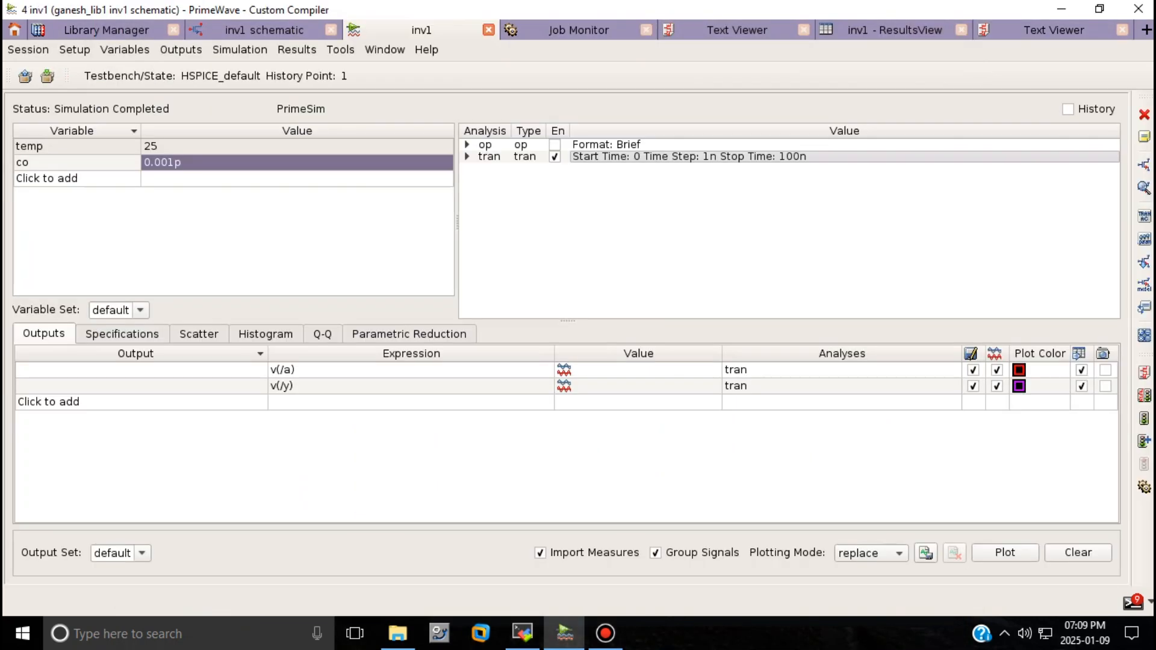
{"action": "left_click", "coordinate": [264, 30]}
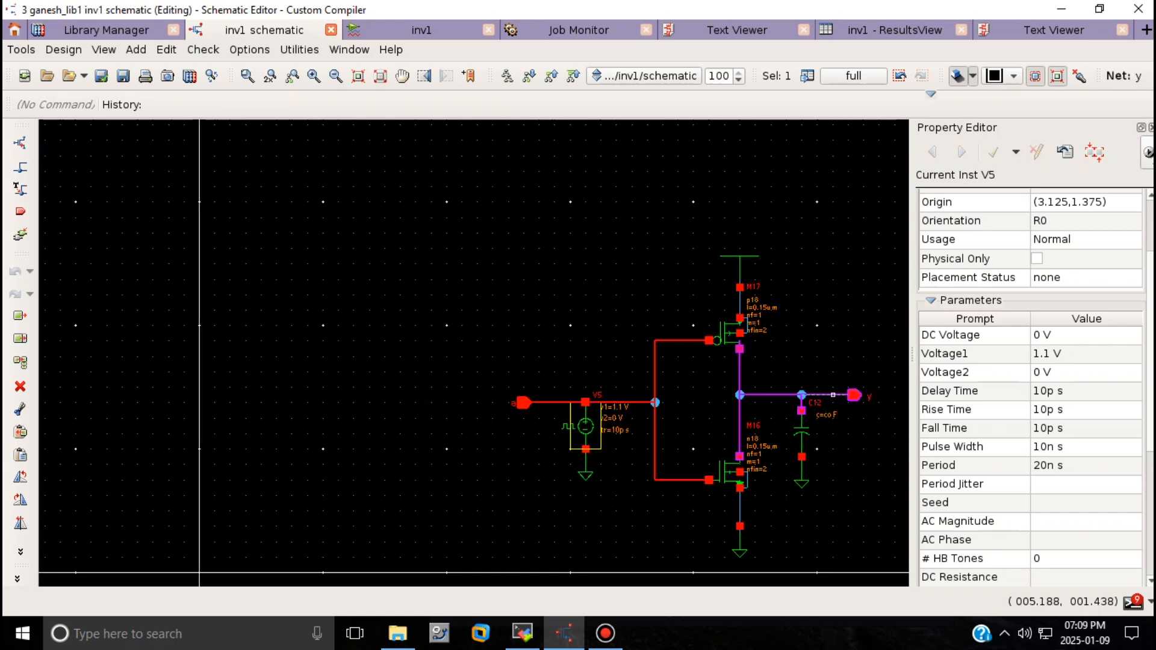
{"action": "left_click", "coordinate": [431, 30]}
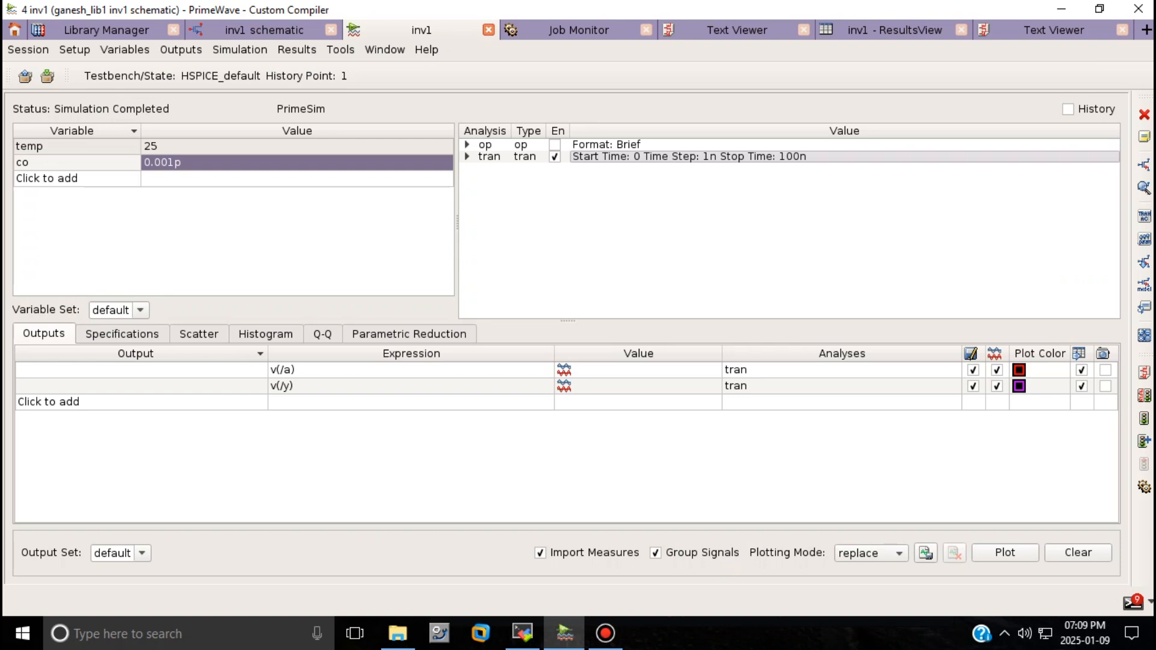
{"action": "left_click", "coordinate": [555, 156]}
{"action": "left_click", "coordinate": [555, 145]}
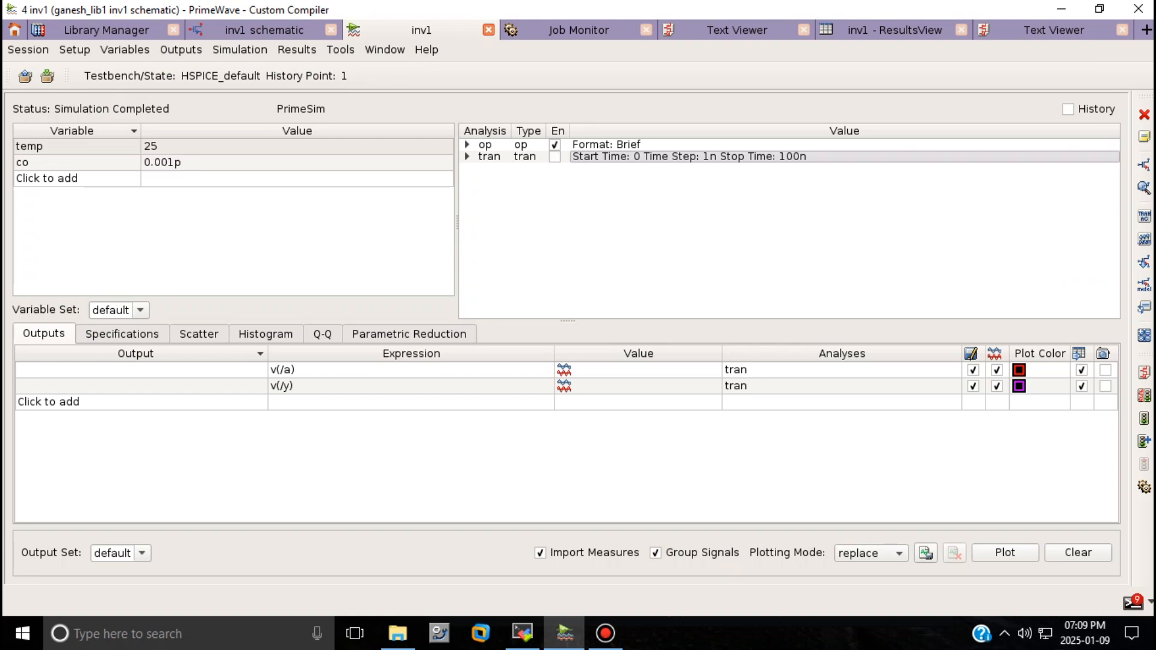
Assign the op analysis in addition to tran to both outputs, v(/a) and v(/y).
{"action": "left_click", "coordinate": [842, 370]}
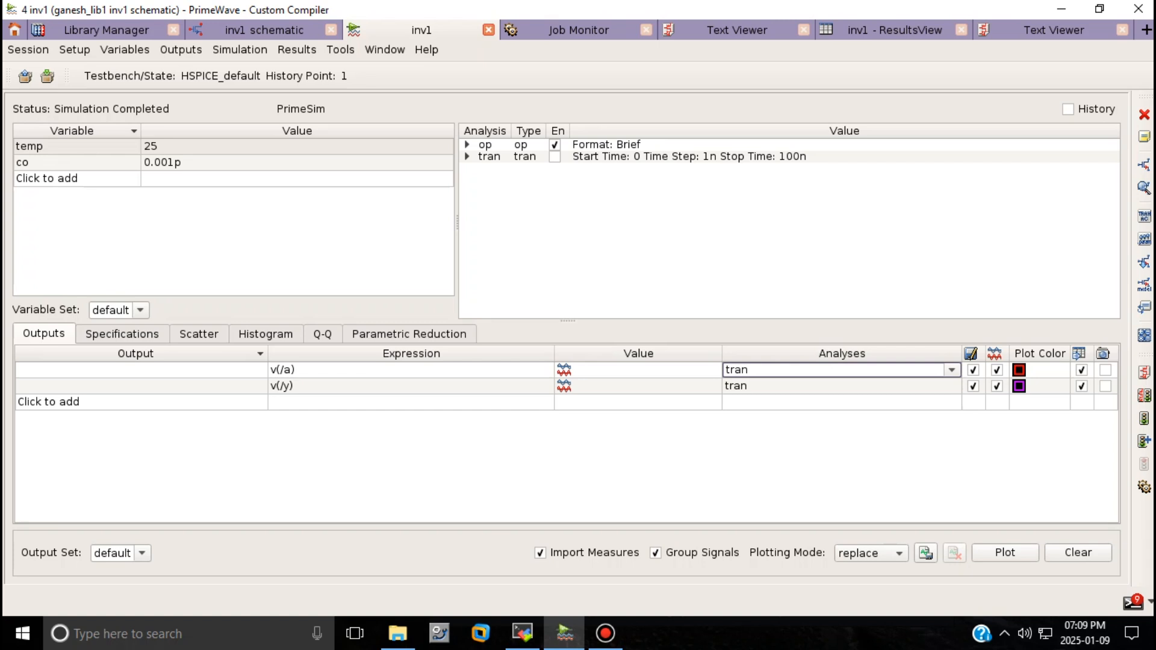
{"action": "left_click", "coordinate": [952, 371]}
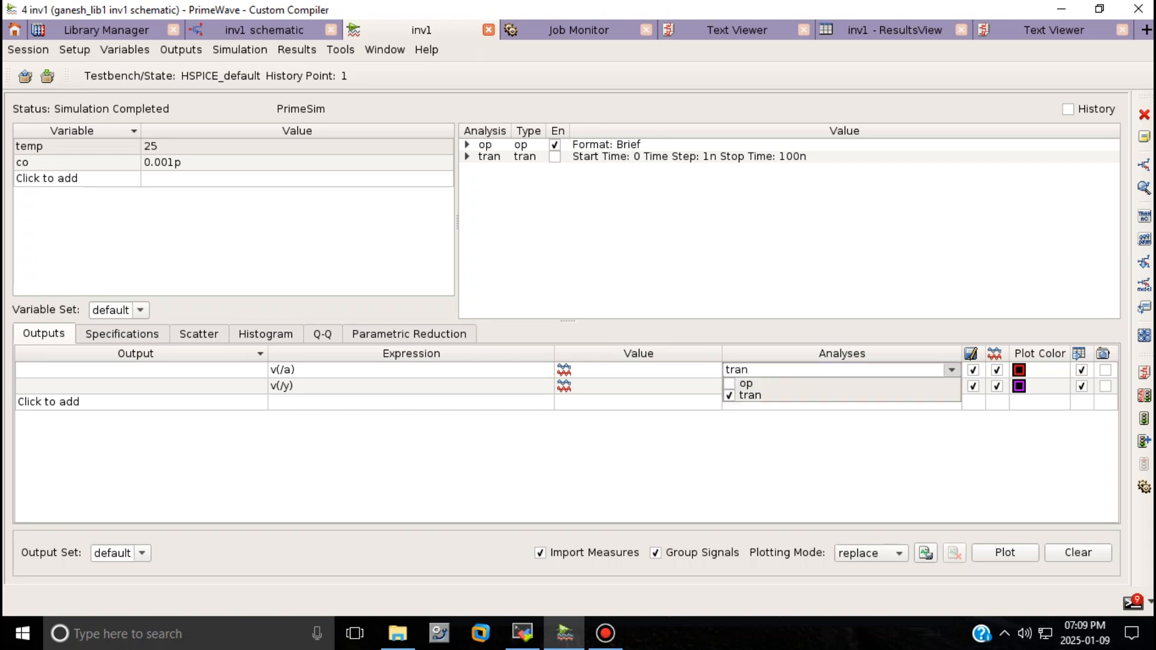
{"action": "left_click", "coordinate": [730, 384]}
{"action": "left_click", "coordinate": [952, 370]}
{"action": "left_click", "coordinate": [952, 386]}
{"action": "left_click", "coordinate": [952, 386]}
{"action": "left_click", "coordinate": [730, 399]}
{"action": "left_click", "coordinate": [952, 386]}
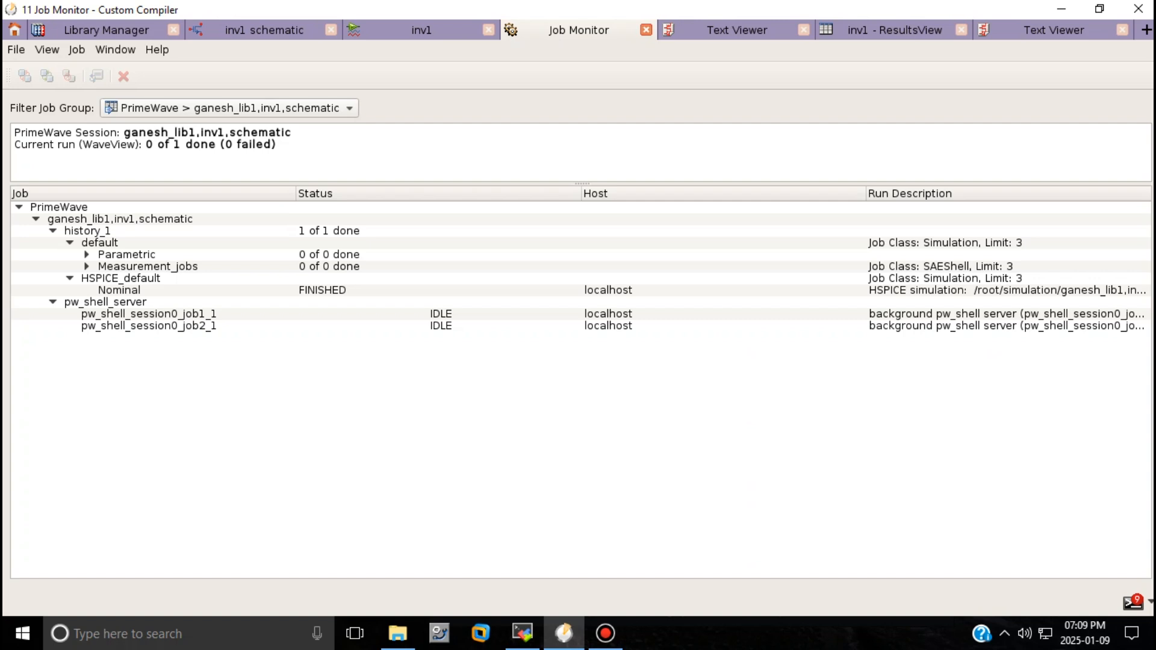
Print the DC node voltages of nets a, y, vdd! and gnd! from the schematic, and close the voltage list.
{"action": "left_click", "coordinate": [422, 30]}
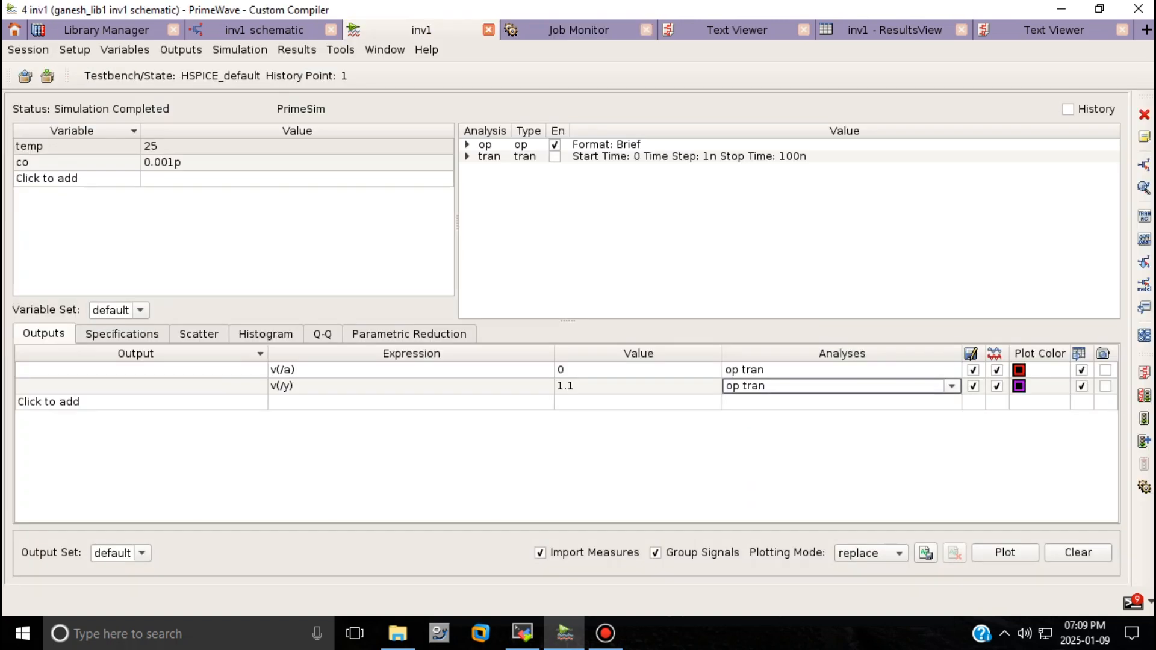
{"action": "left_click", "coordinate": [341, 50]}
{"action": "mouse_move", "coordinate": [297, 50]}
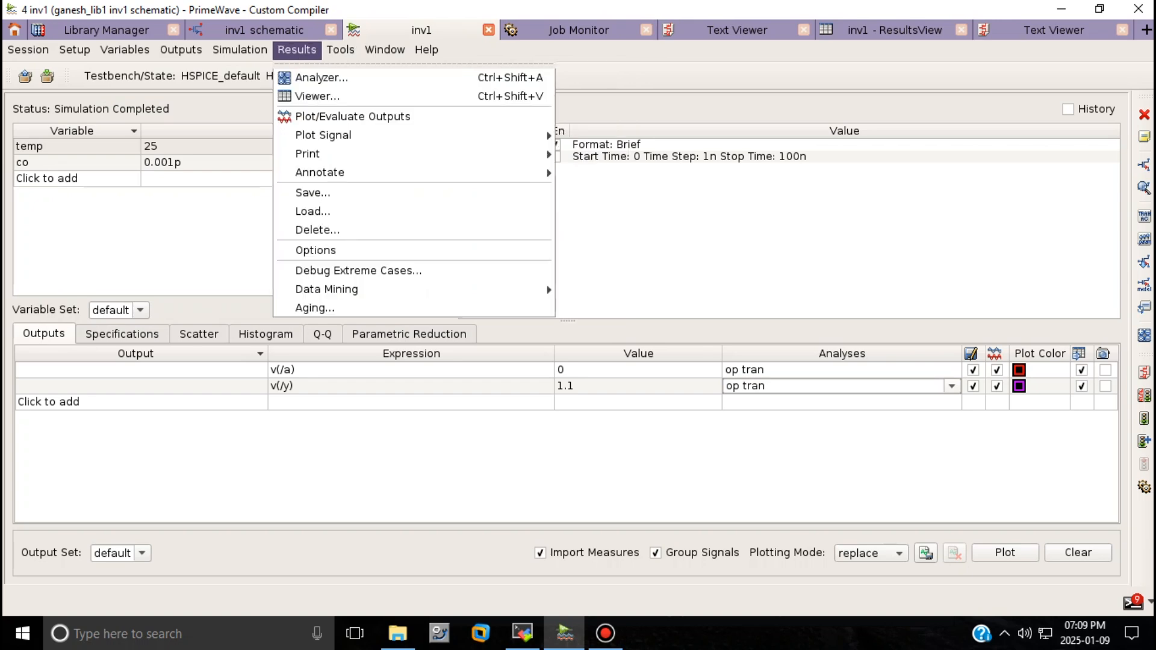
{"action": "mouse_move", "coordinate": [308, 154]}
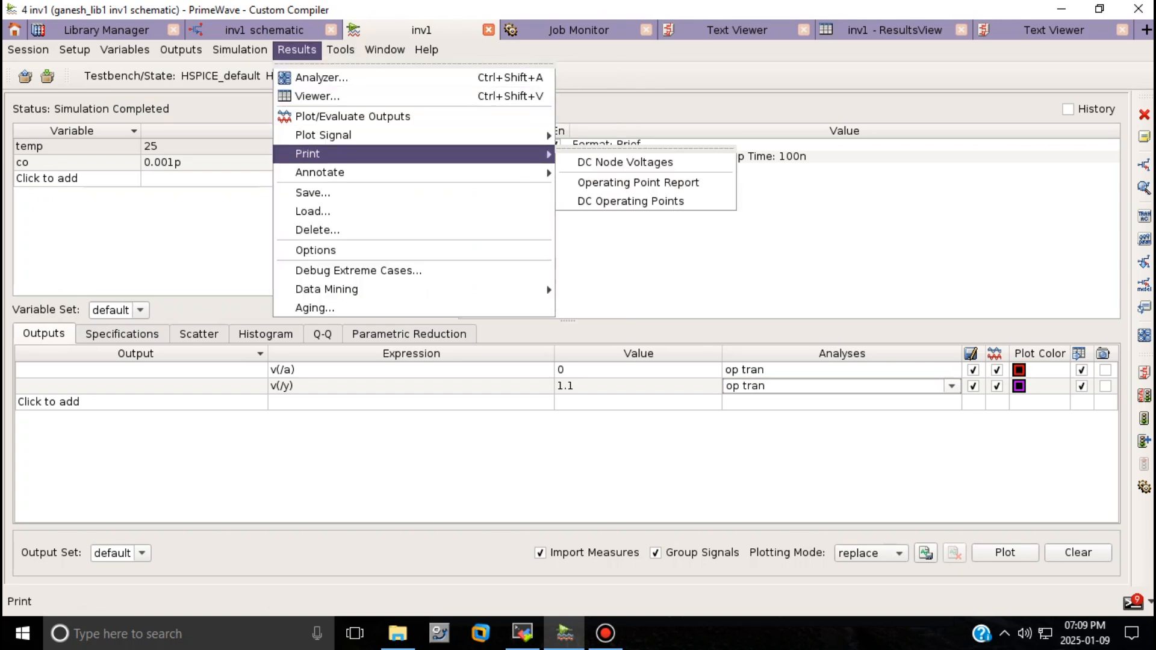
{"action": "left_click", "coordinate": [625, 163]}
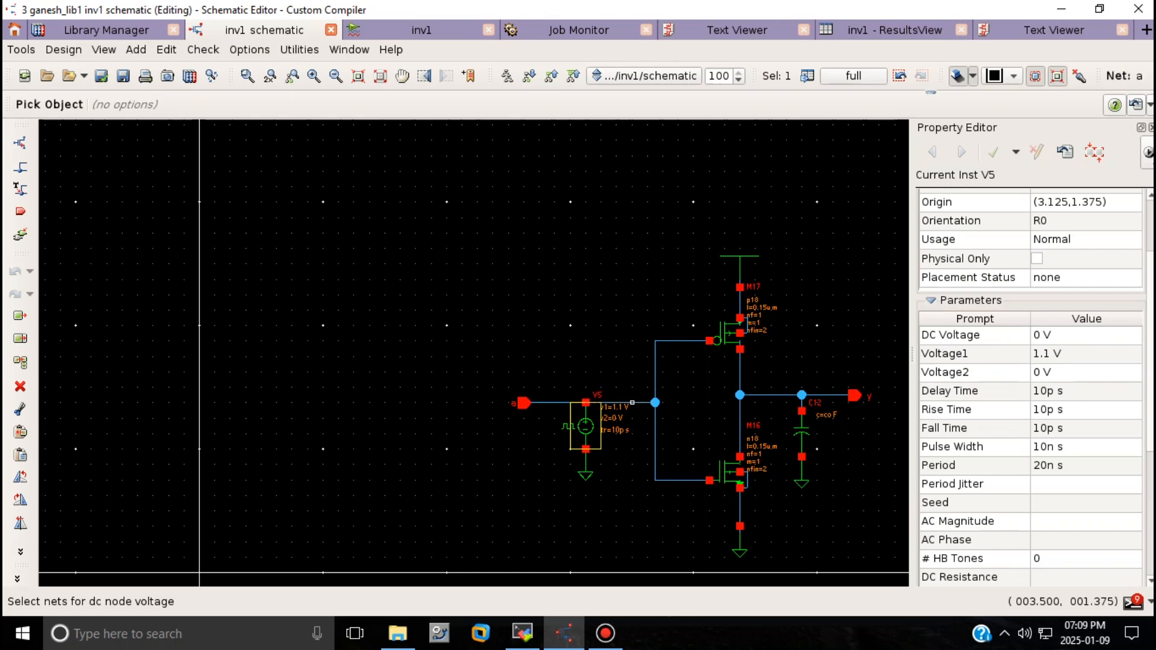
{"action": "left_click", "coordinate": [633, 402]}
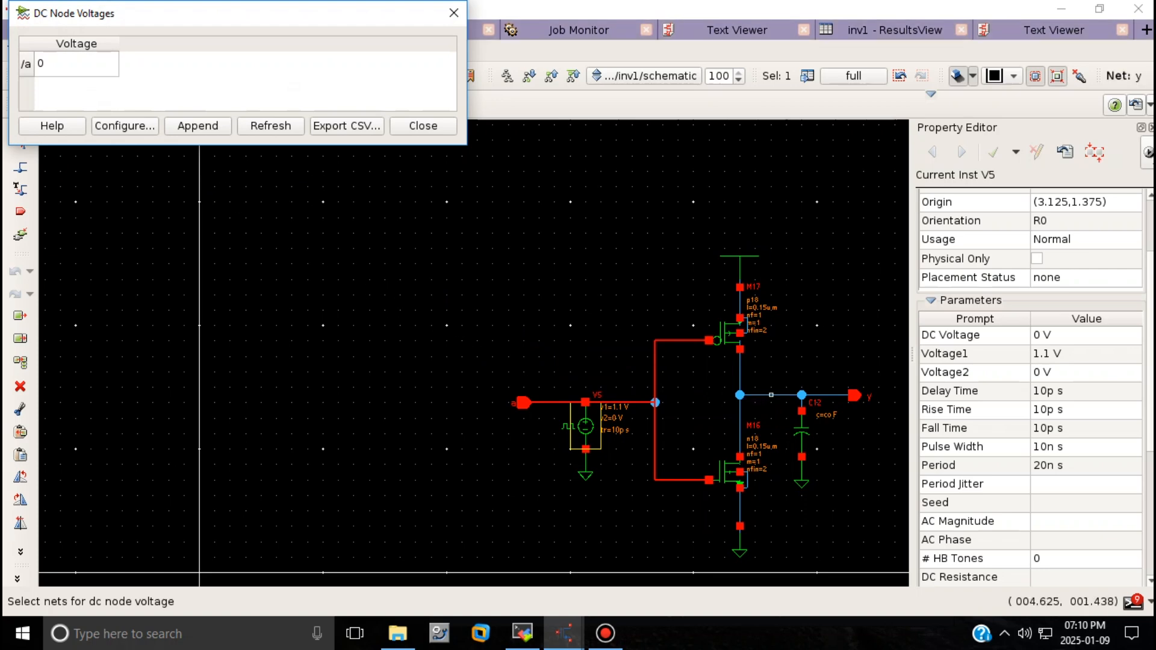
{"action": "left_click", "coordinate": [771, 395]}
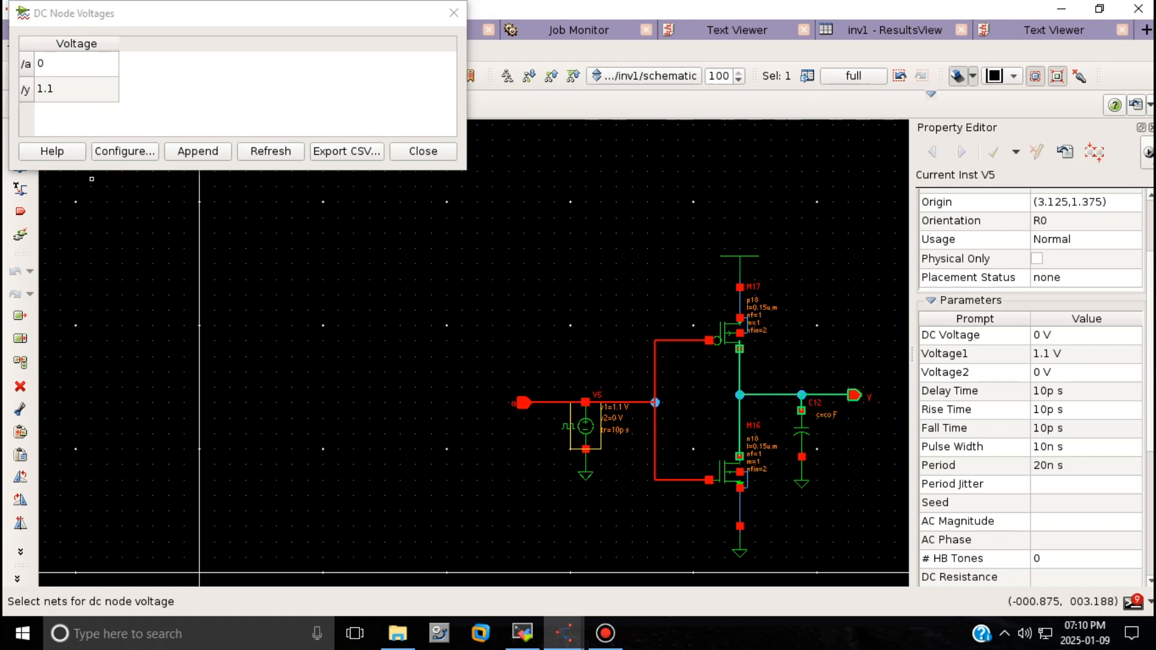
{"action": "left_click", "coordinate": [740, 302]}
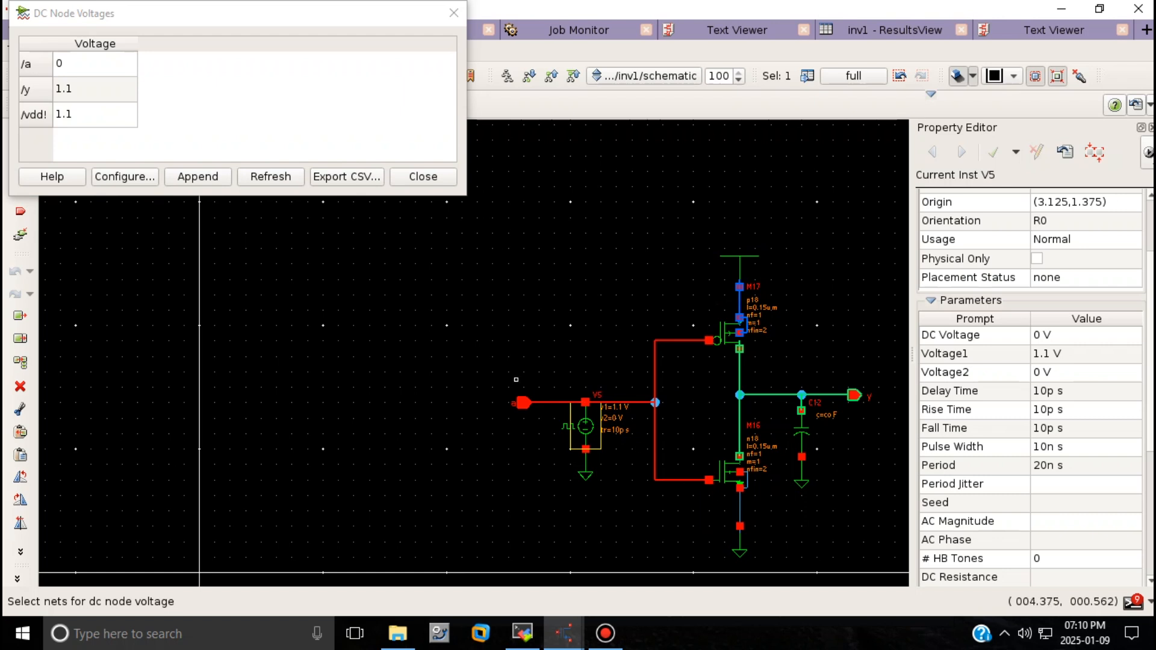
{"action": "left_click", "coordinate": [740, 504]}
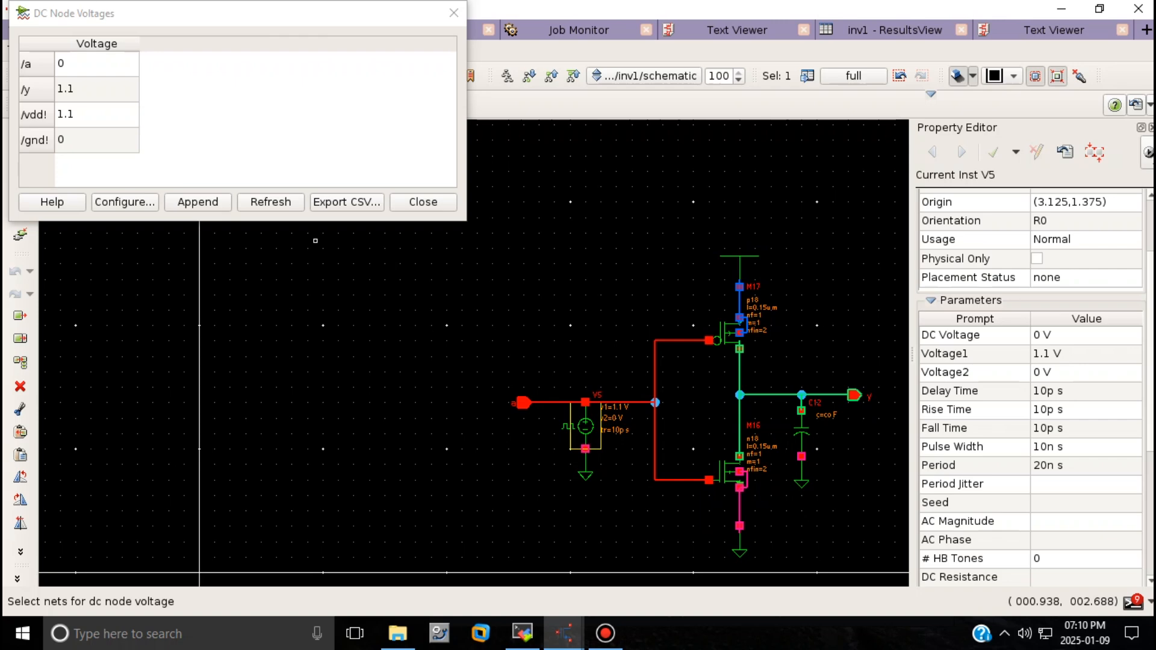
{"action": "left_click", "coordinate": [454, 12]}
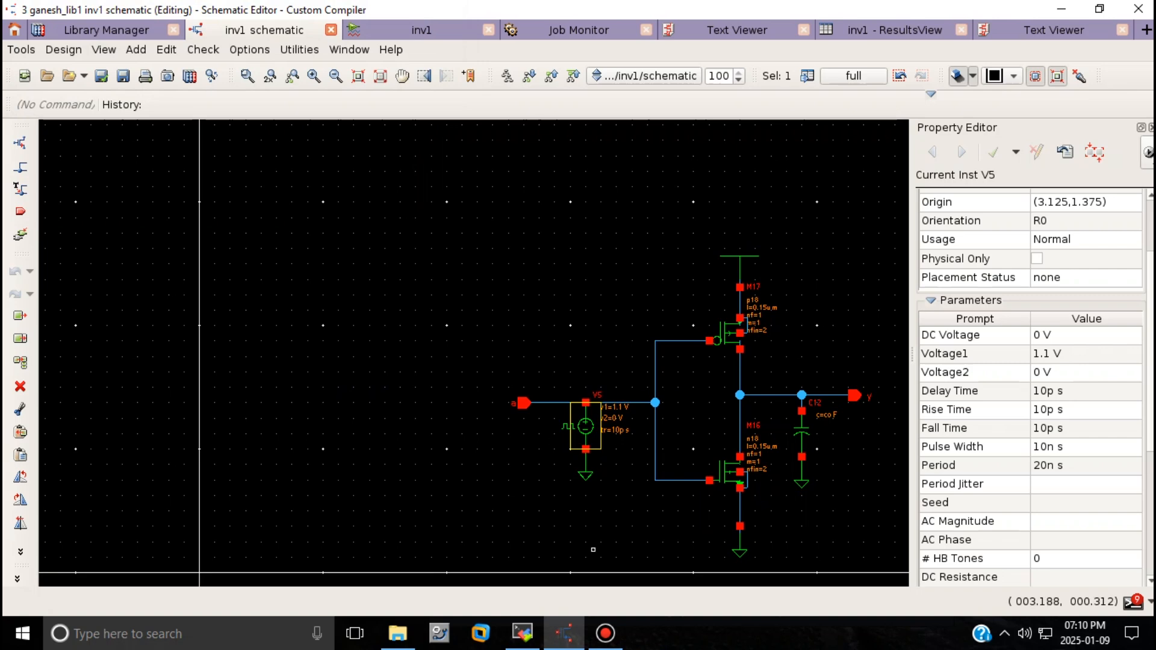
Print the operating point report for inv1 and examine its capacitor, net and voltage source results.
{"action": "left_click", "coordinate": [423, 30]}
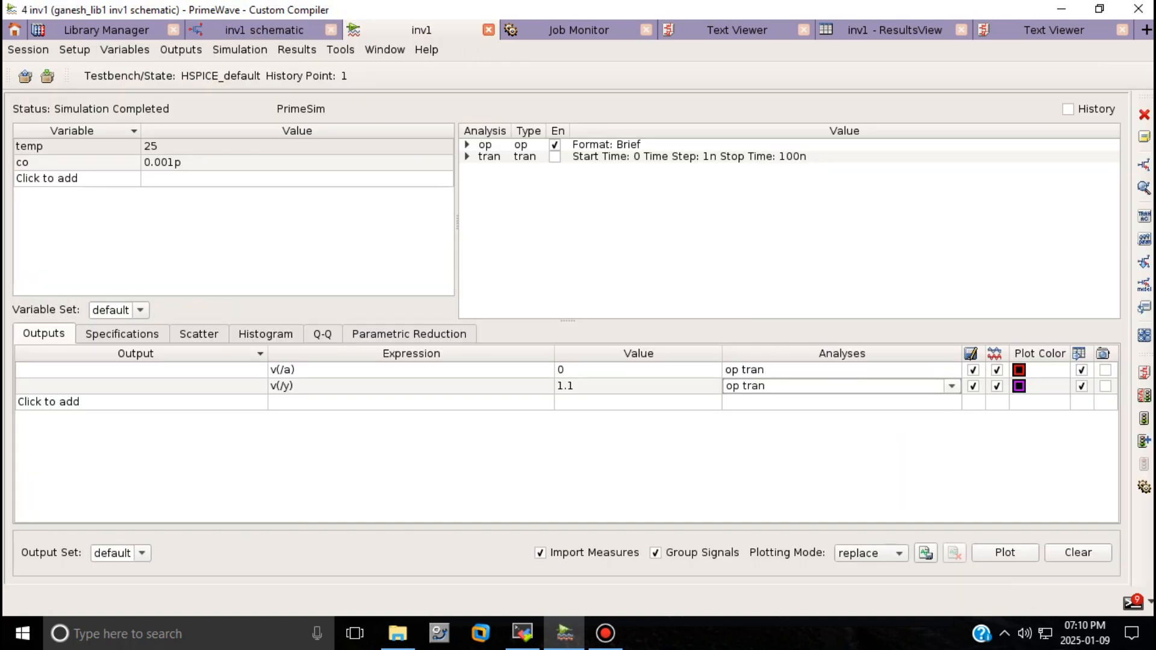
{"action": "left_click", "coordinate": [296, 50]}
{"action": "mouse_move", "coordinate": [325, 154]}
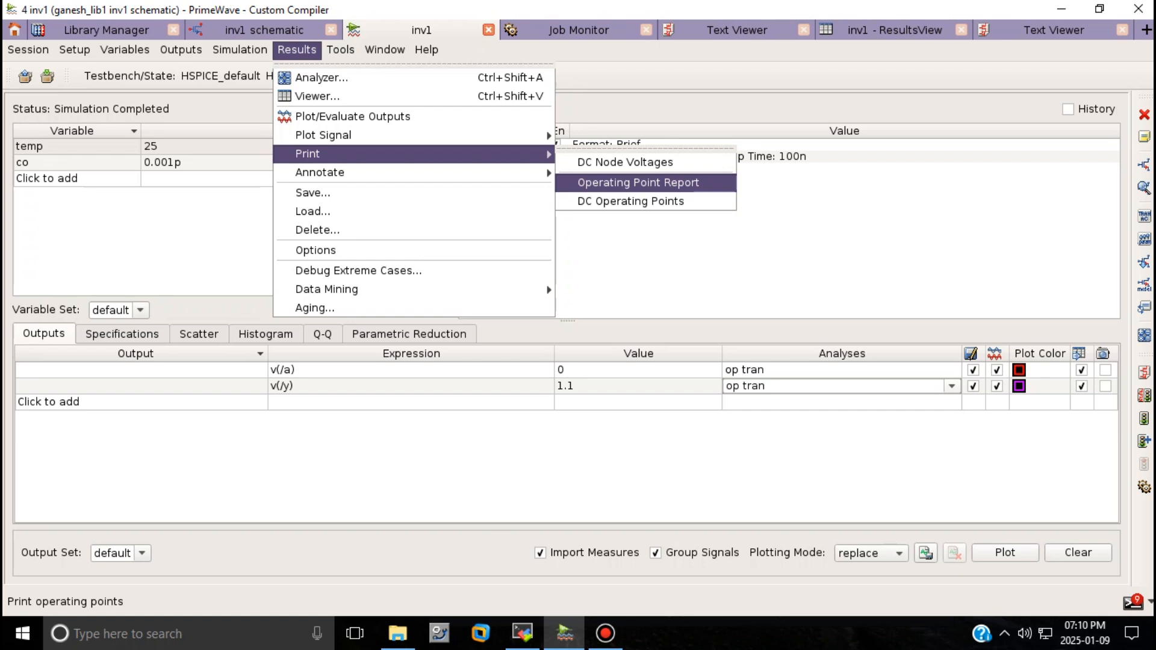
{"action": "left_click", "coordinate": [638, 183]}
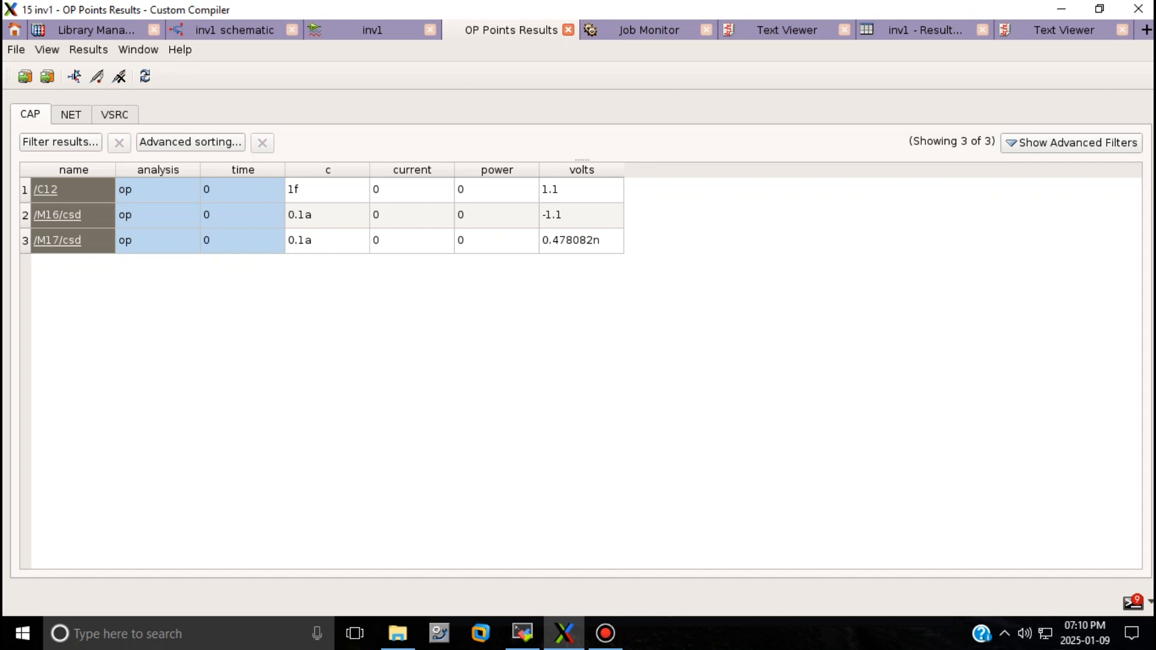
{"action": "left_click", "coordinate": [71, 115]}
{"action": "left_click", "coordinate": [115, 115]}
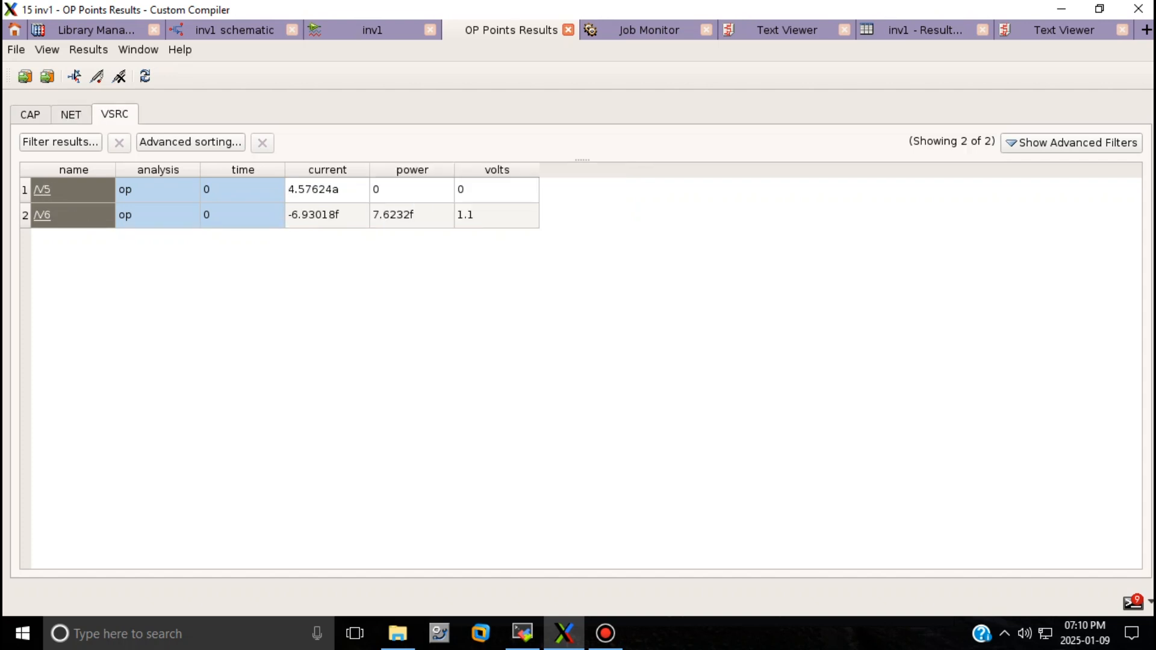
Print the DC operating points of transistor M17 from the inv1 schematic, and close the results list.
{"action": "left_click", "coordinate": [372, 30]}
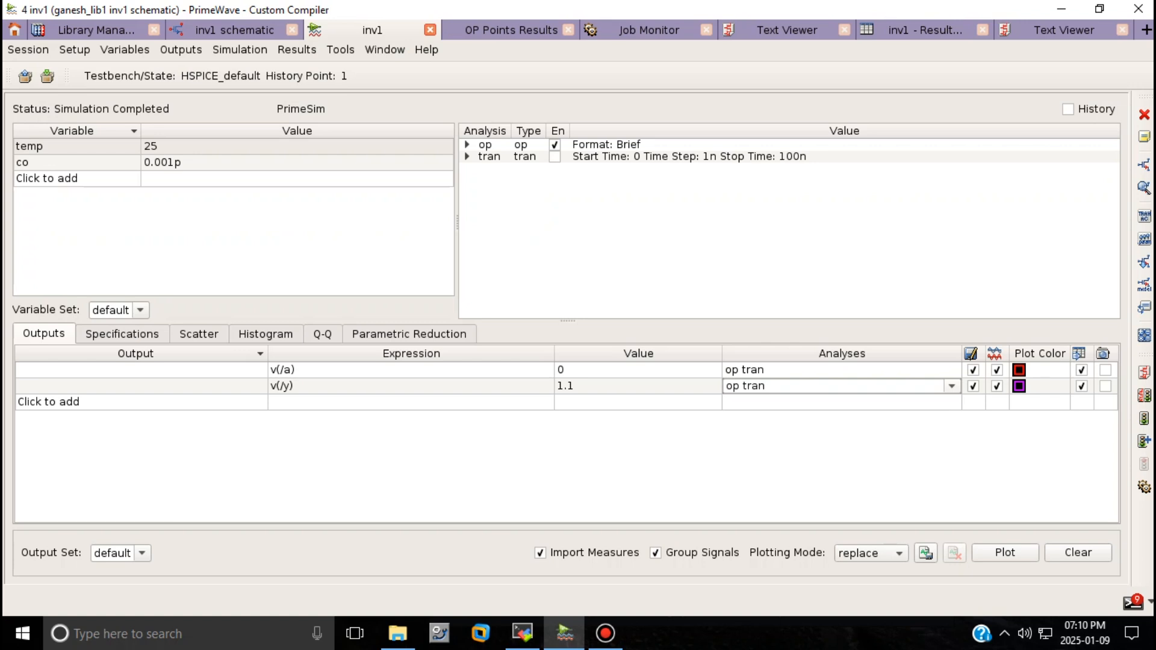
{"action": "left_click", "coordinate": [297, 50]}
{"action": "mouse_move", "coordinate": [340, 50]}
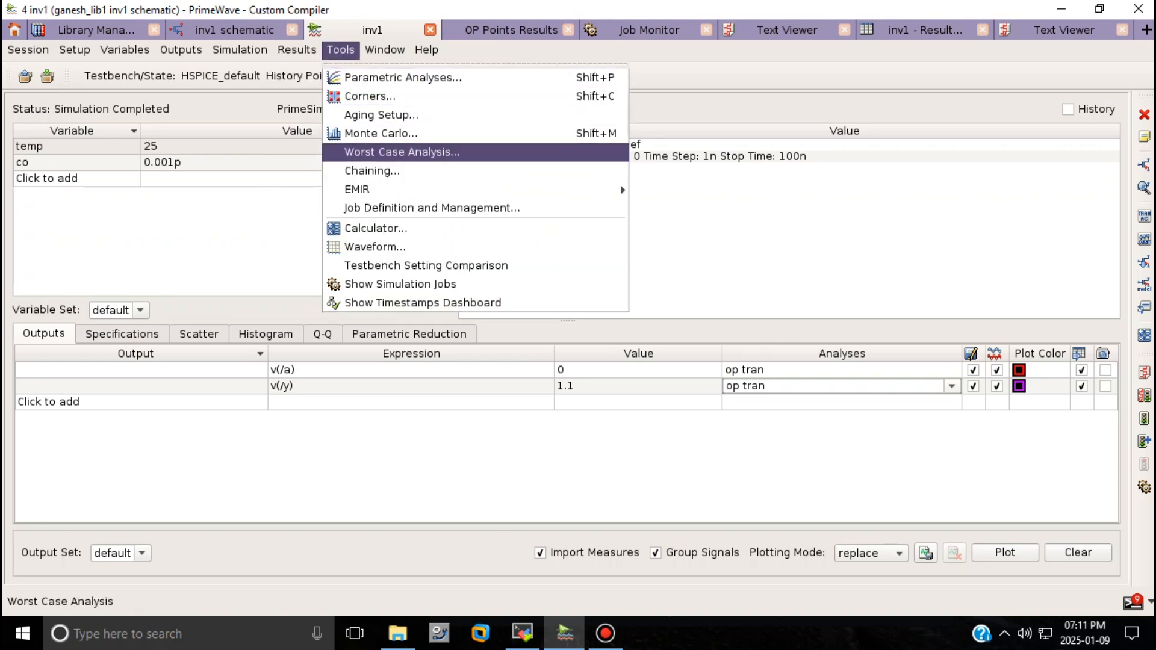
{"action": "mouse_move", "coordinate": [297, 50]}
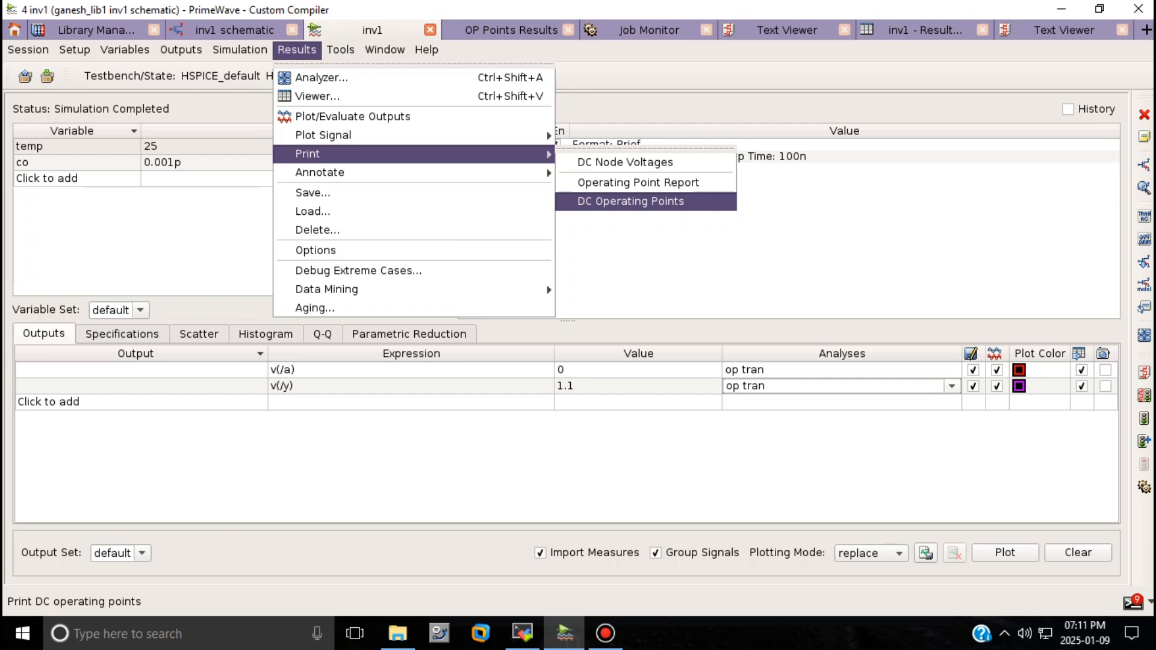
{"action": "left_click", "coordinate": [627, 201]}
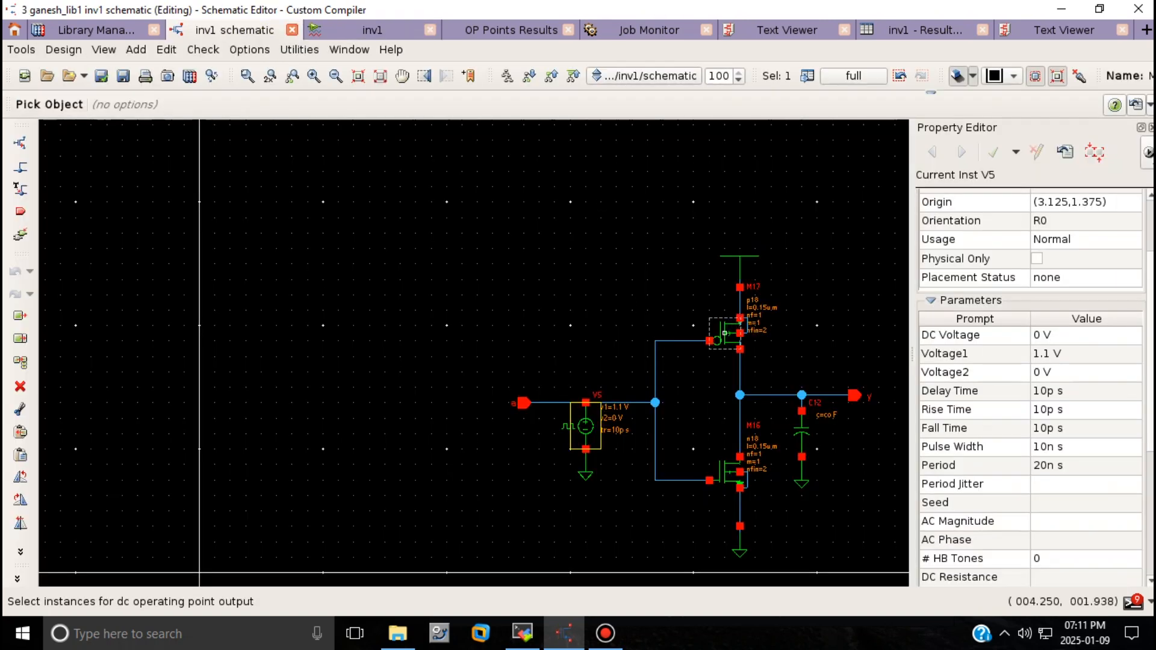
{"action": "left_click", "coordinate": [725, 333]}
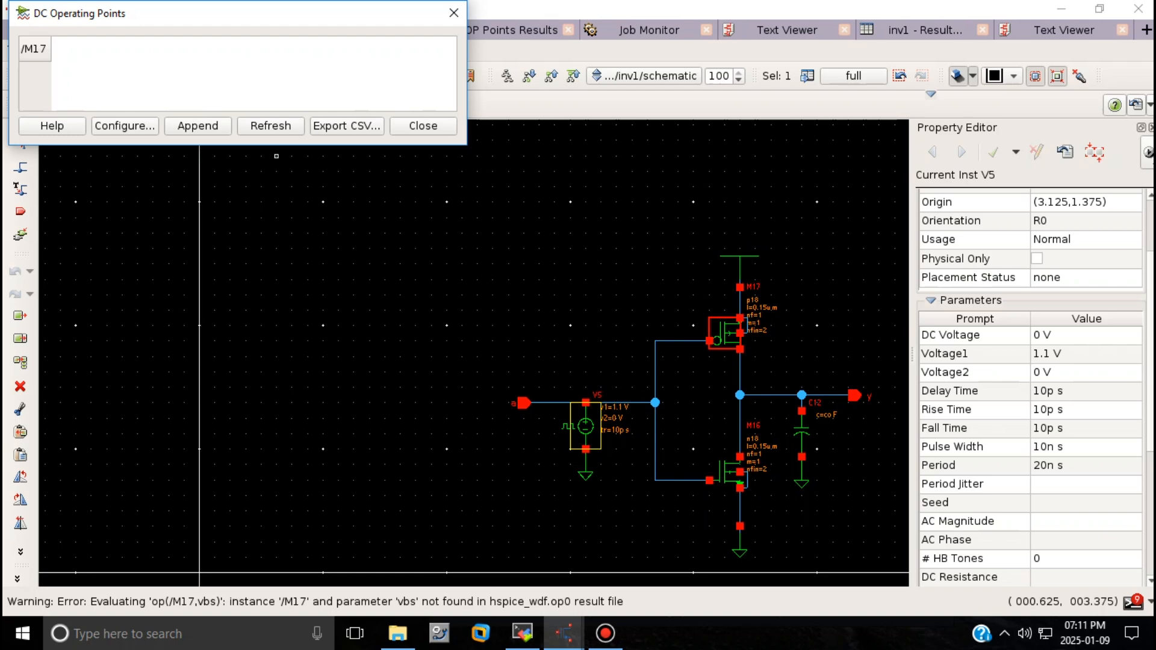
{"action": "left_click", "coordinate": [454, 13]}
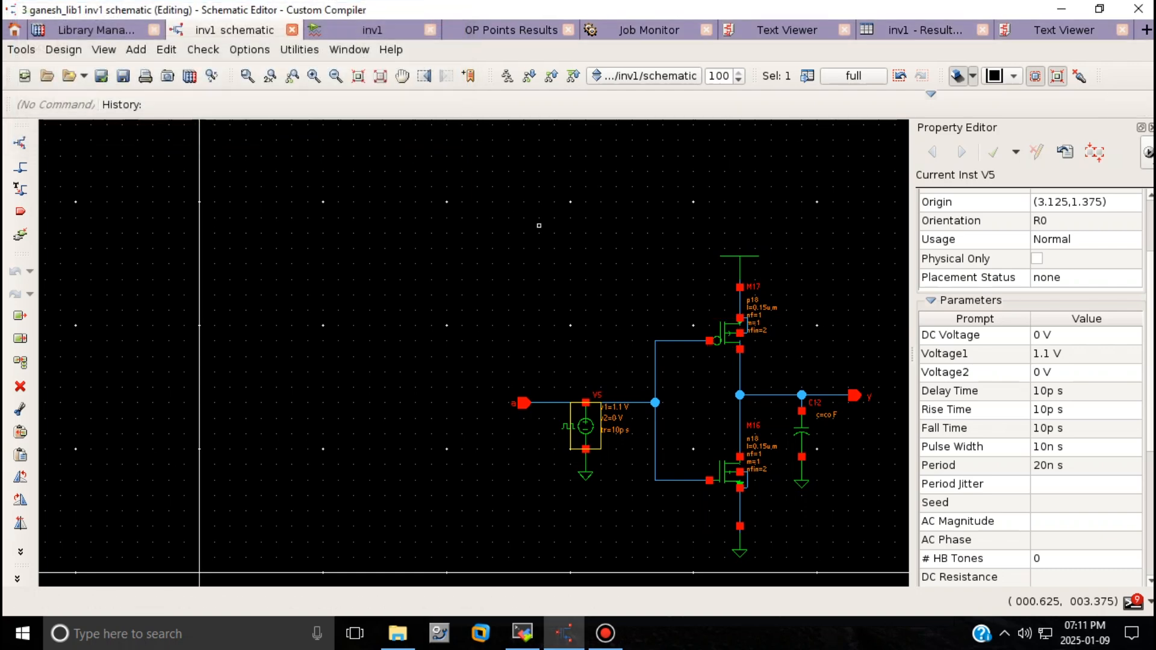
Select transistor M17 in the schematic, print its DC operating points again, and close the list.
{"action": "left_click", "coordinate": [732, 332]}
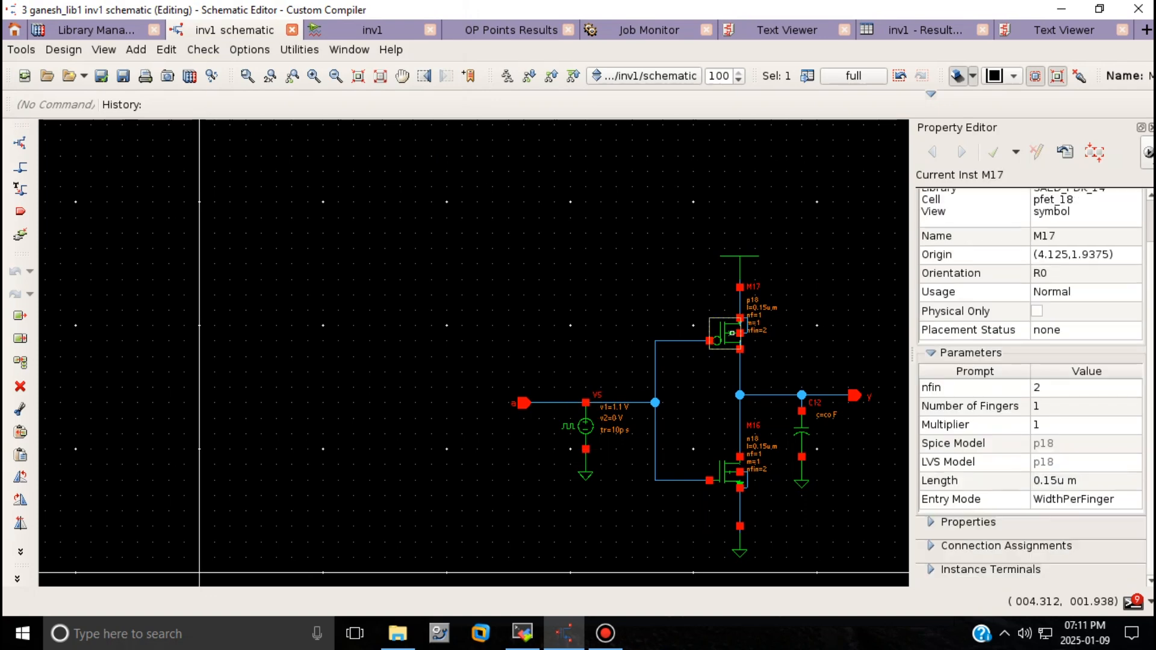
{"action": "key", "text": "alt+Tab"}
{"action": "key", "text": "alt+Tab"}
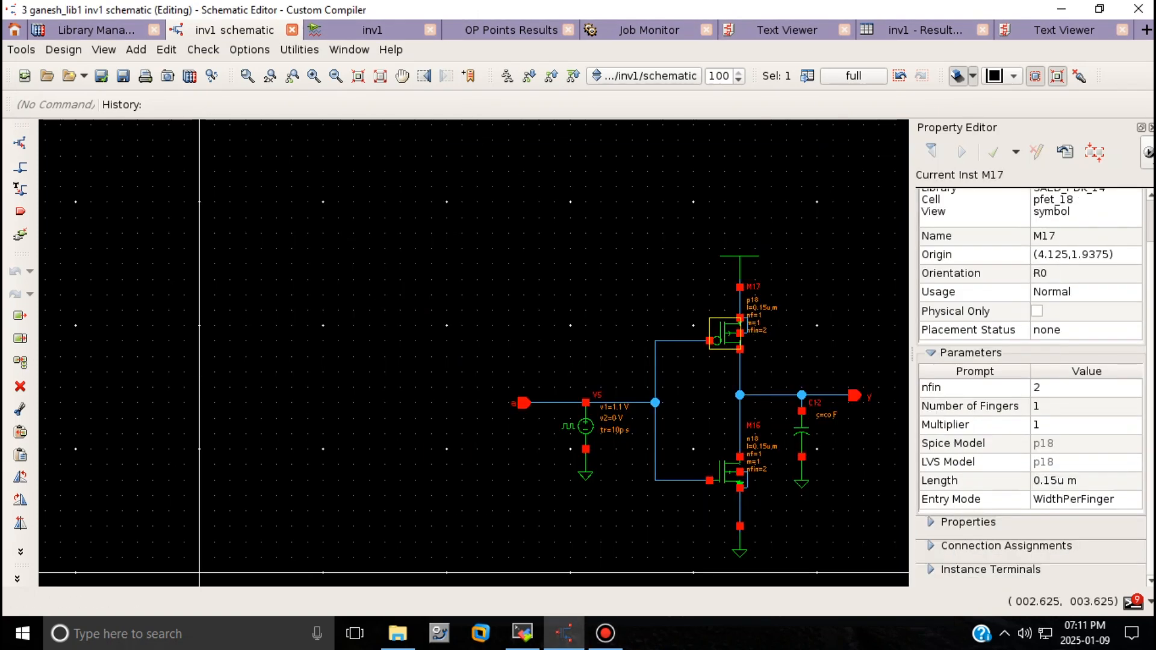
{"action": "left_click", "coordinate": [372, 30]}
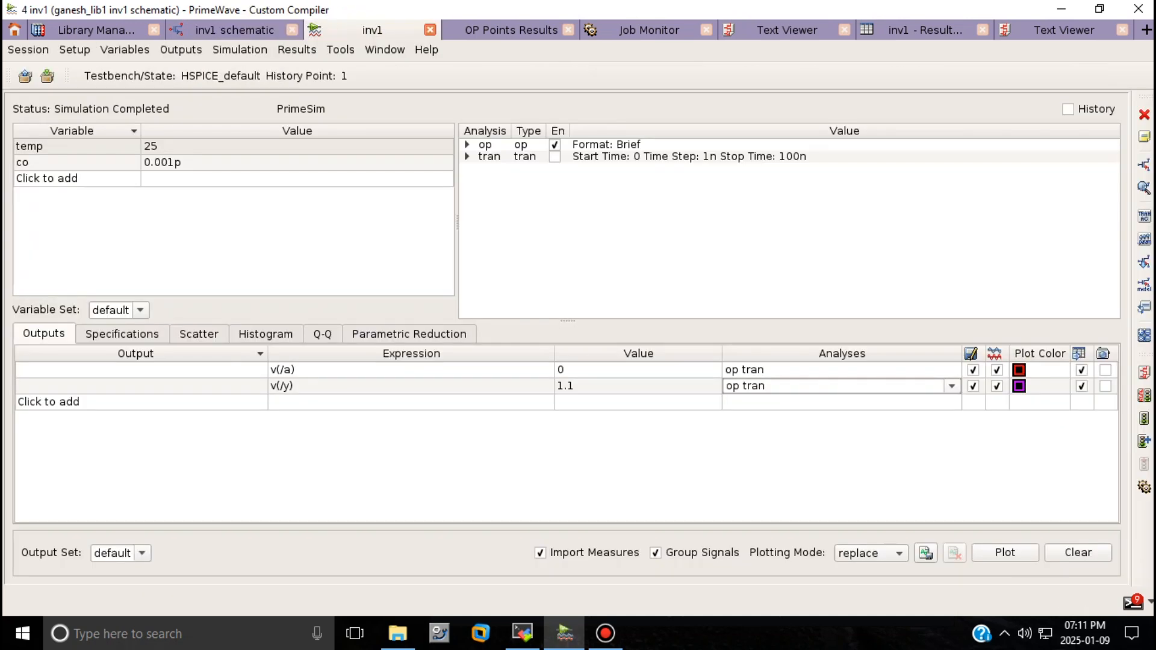
{"action": "left_click", "coordinate": [297, 49]}
{"action": "mouse_move", "coordinate": [319, 172]}
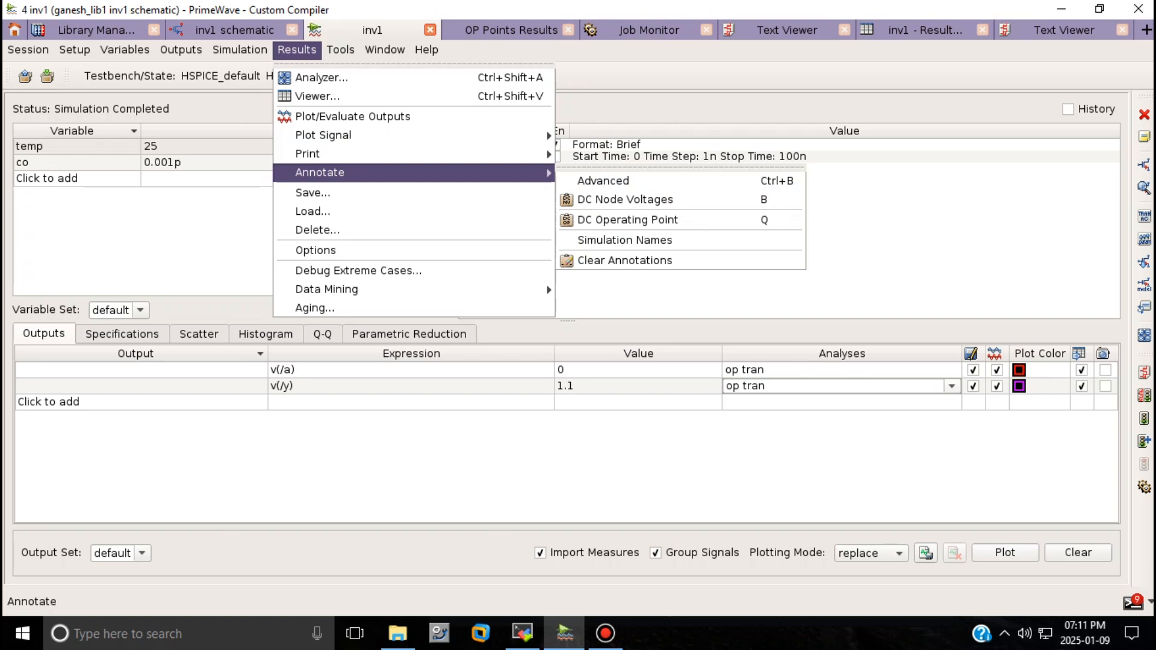
{"action": "mouse_move", "coordinate": [308, 153]}
{"action": "left_click", "coordinate": [631, 201]}
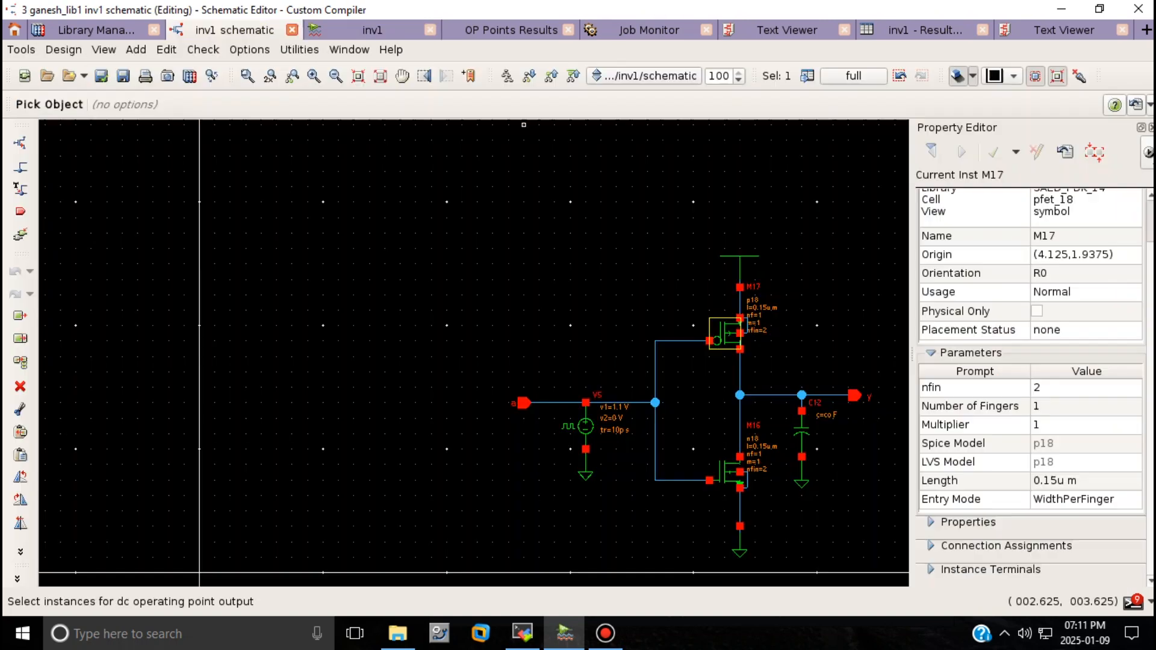
{"action": "left_click", "coordinate": [725, 332]}
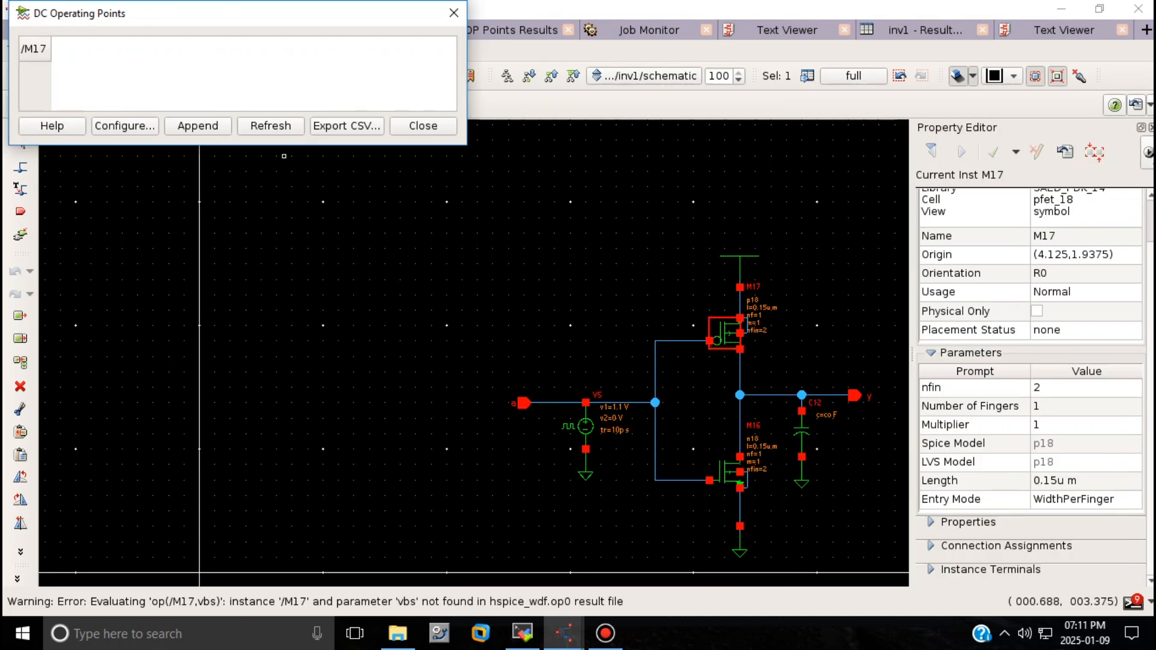
{"action": "left_click", "coordinate": [453, 13]}
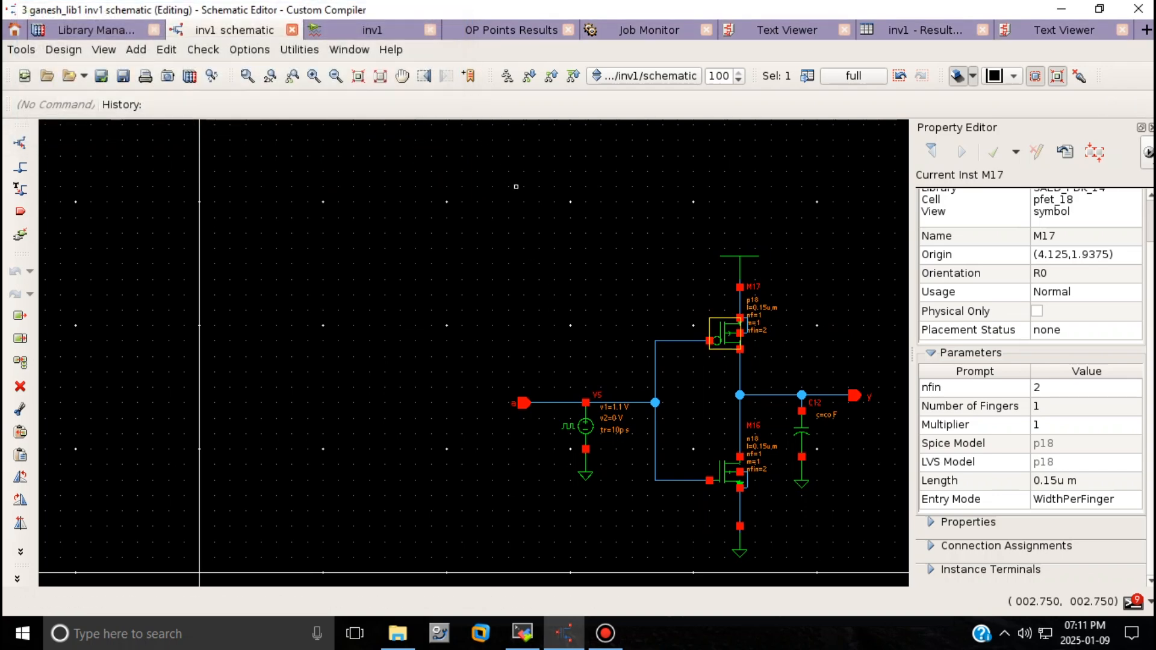
Annotate the DC operating point results on the inv1 schematic.
{"action": "left_click", "coordinate": [374, 30]}
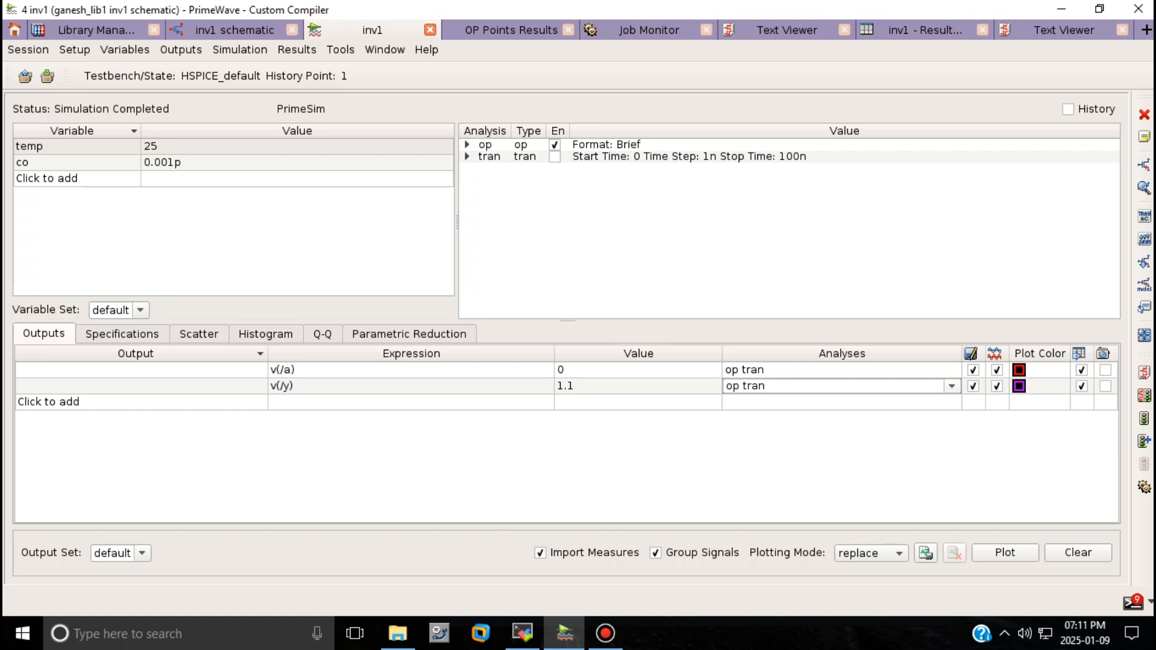
{"action": "left_click", "coordinate": [297, 50]}
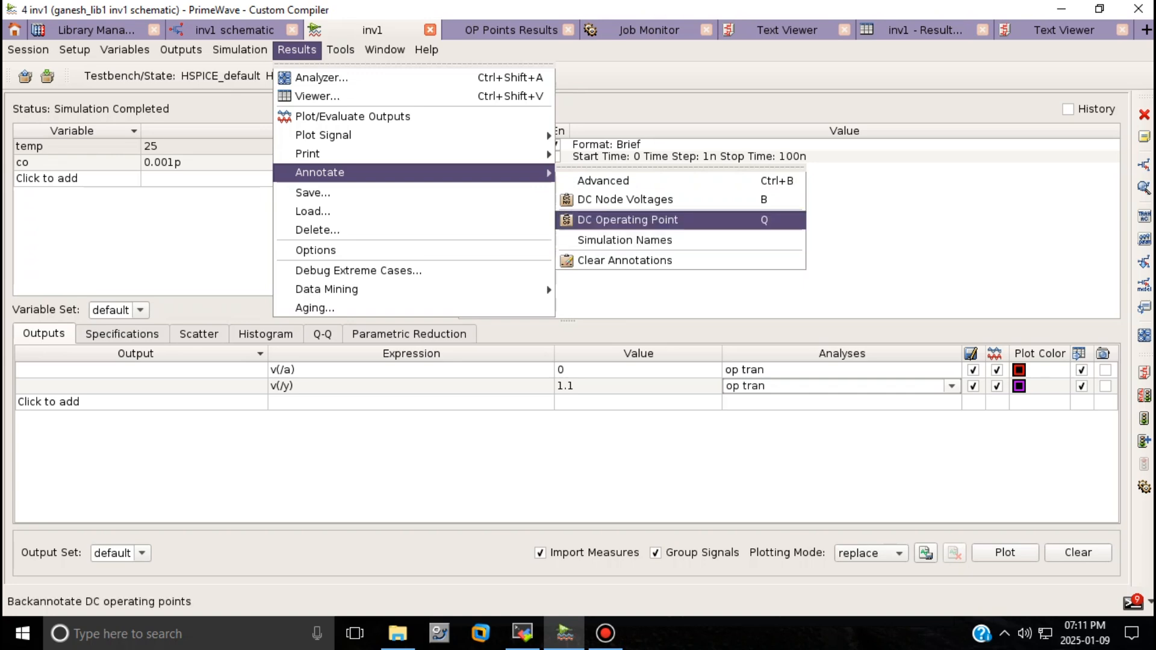
{"action": "left_click", "coordinate": [626, 220]}
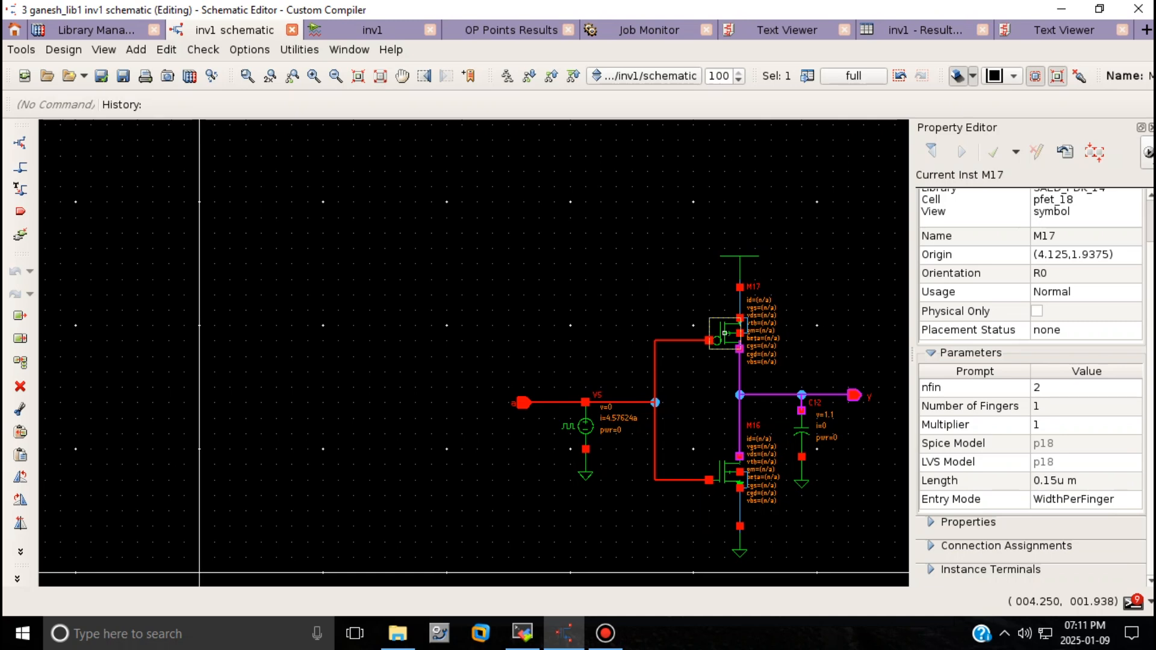
{"action": "left_click", "coordinate": [605, 633]}
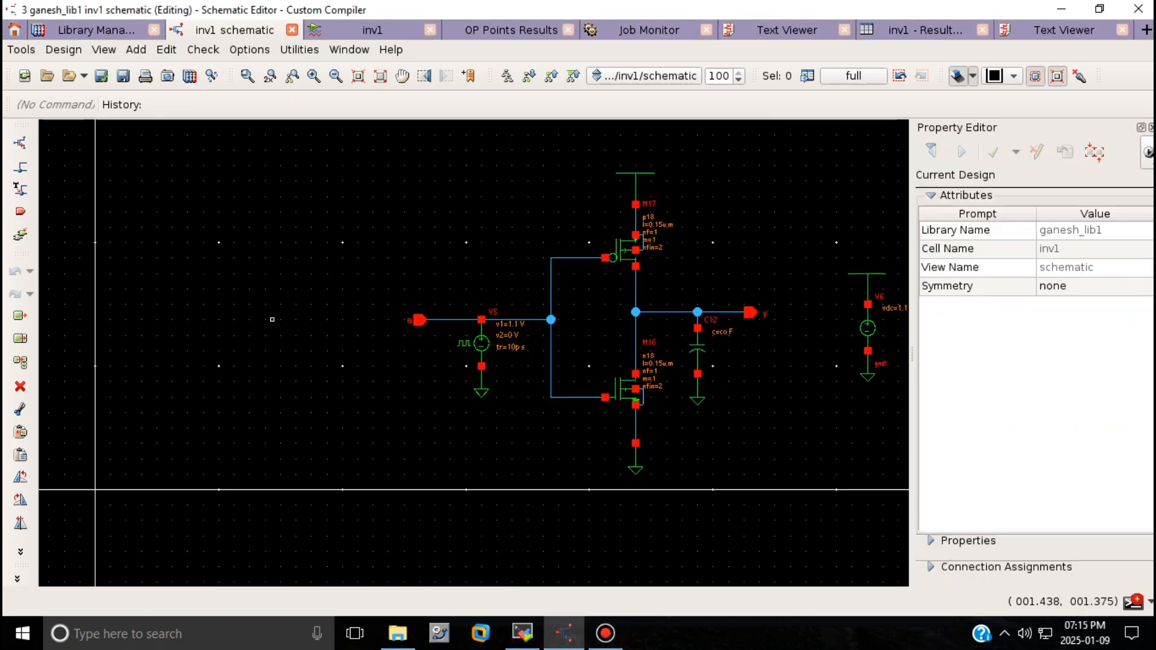
Set the format of the inv1 testbench's operating point analysis to All.
{"action": "left_click", "coordinate": [362, 31]}
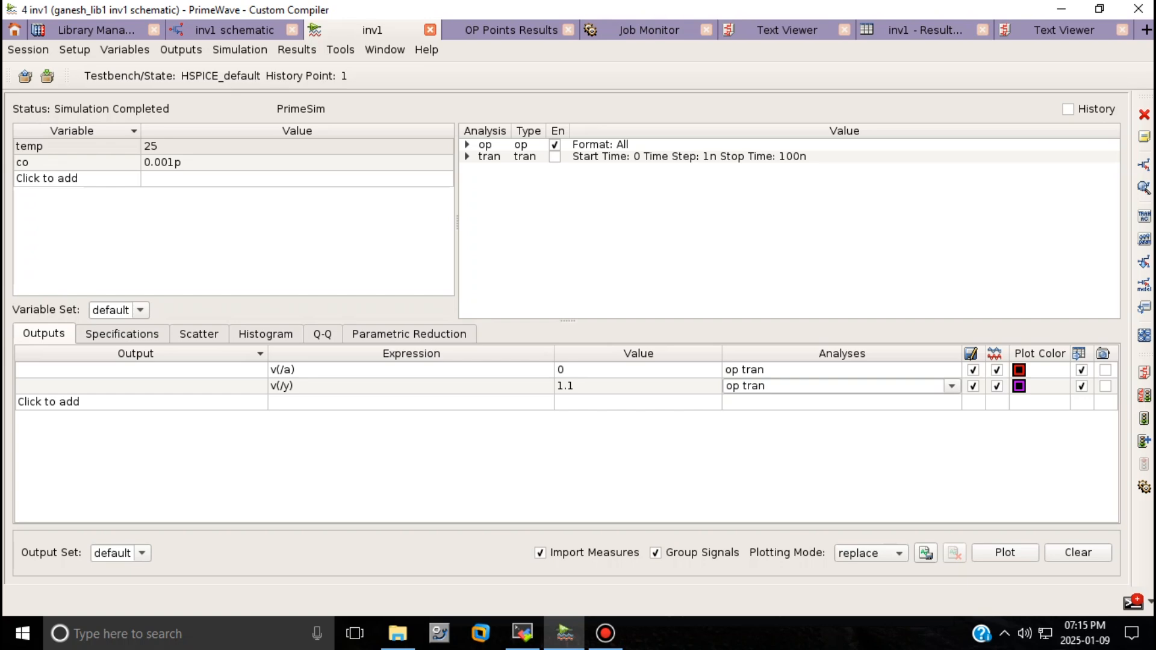
{"action": "double_click", "coordinate": [614, 145]}
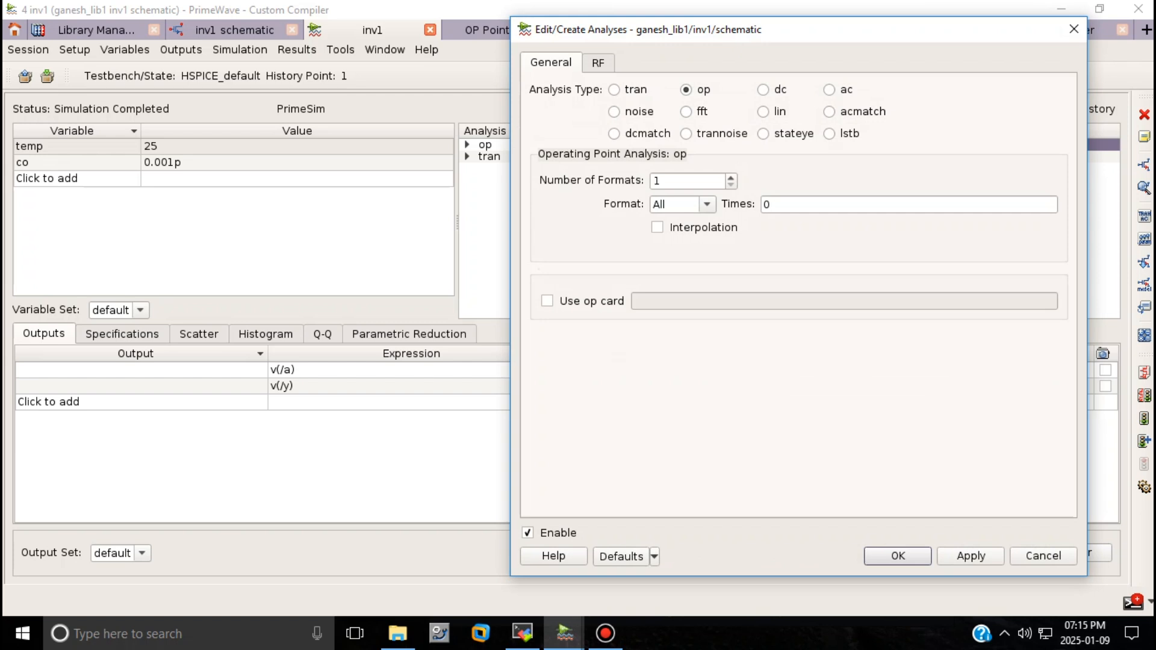
{"action": "left_click", "coordinate": [707, 205]}
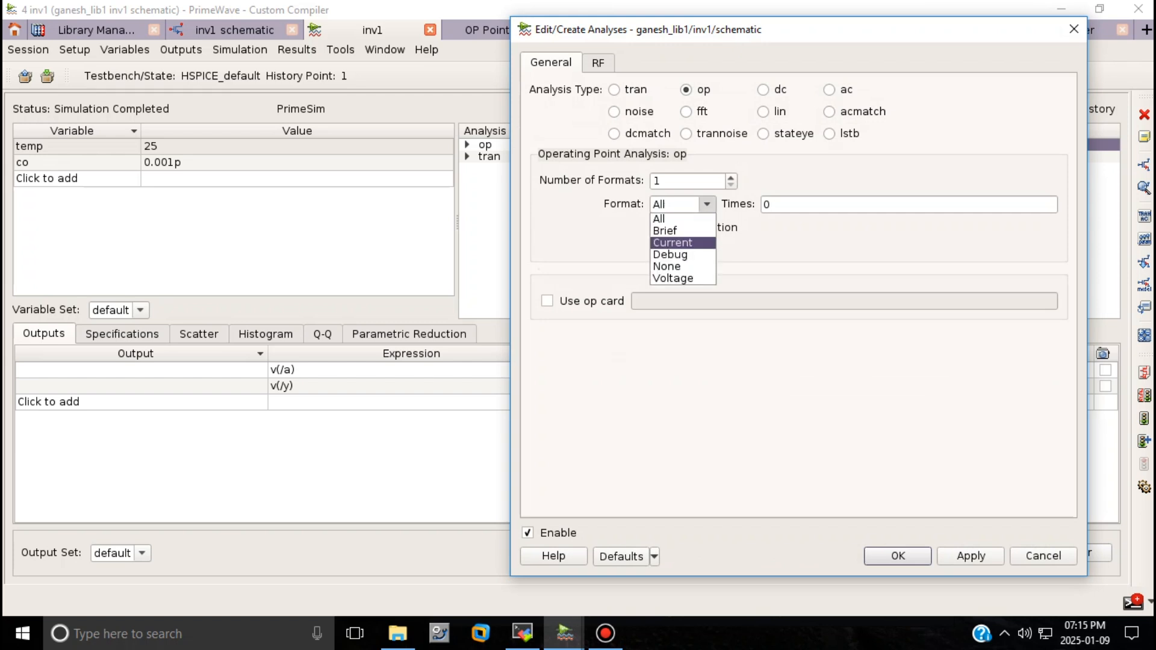
{"action": "left_click", "coordinate": [683, 219]}
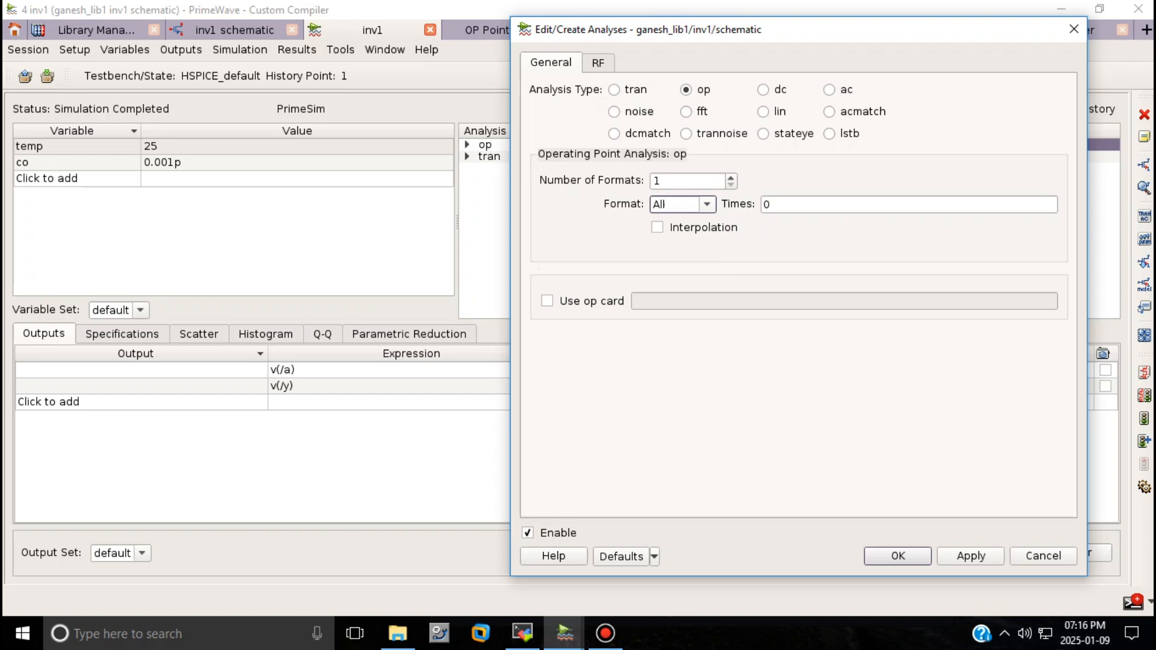
{"action": "left_click", "coordinate": [898, 556]}
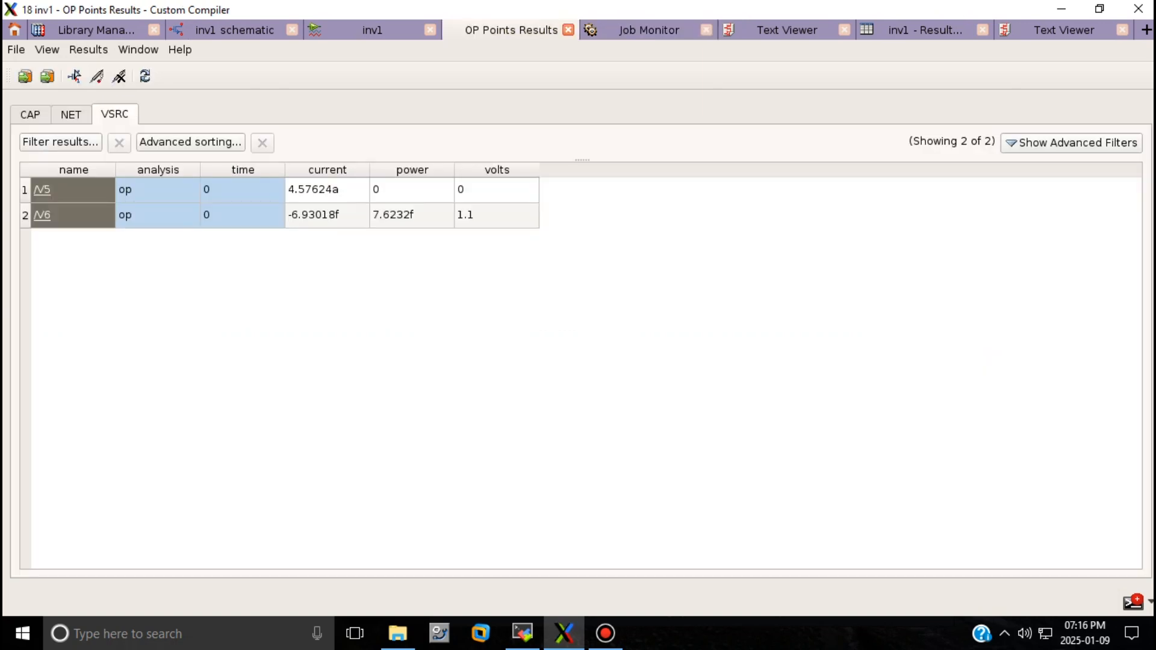
Close the earlier OP points results, print the DC node voltages of nets a, y, gnd! and vdd!, and close the voltage list.
{"action": "key", "text": "ctrl+w"}
{"action": "left_click", "coordinate": [421, 30]}
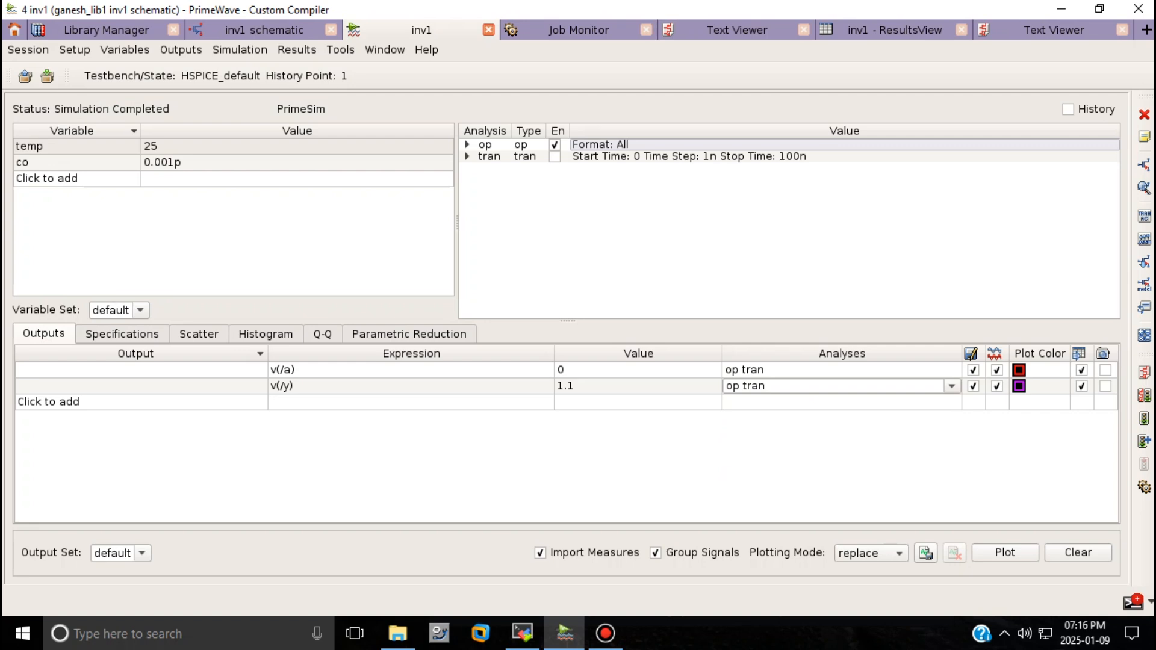
{"action": "left_click", "coordinate": [297, 50]}
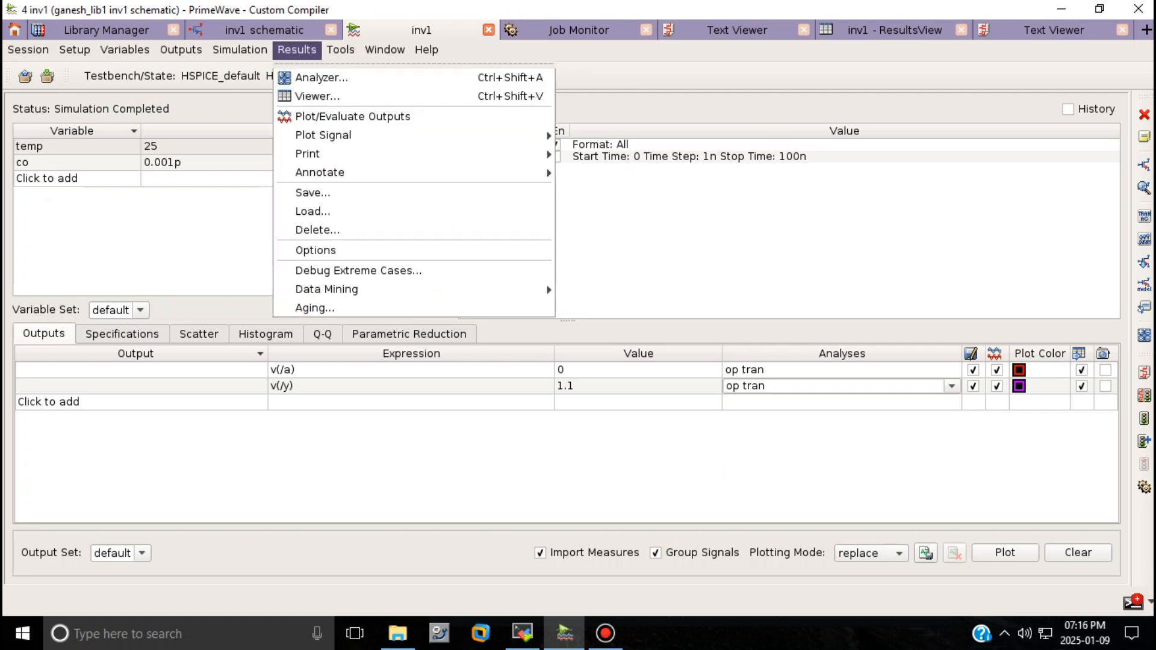
{"action": "mouse_move", "coordinate": [308, 154]}
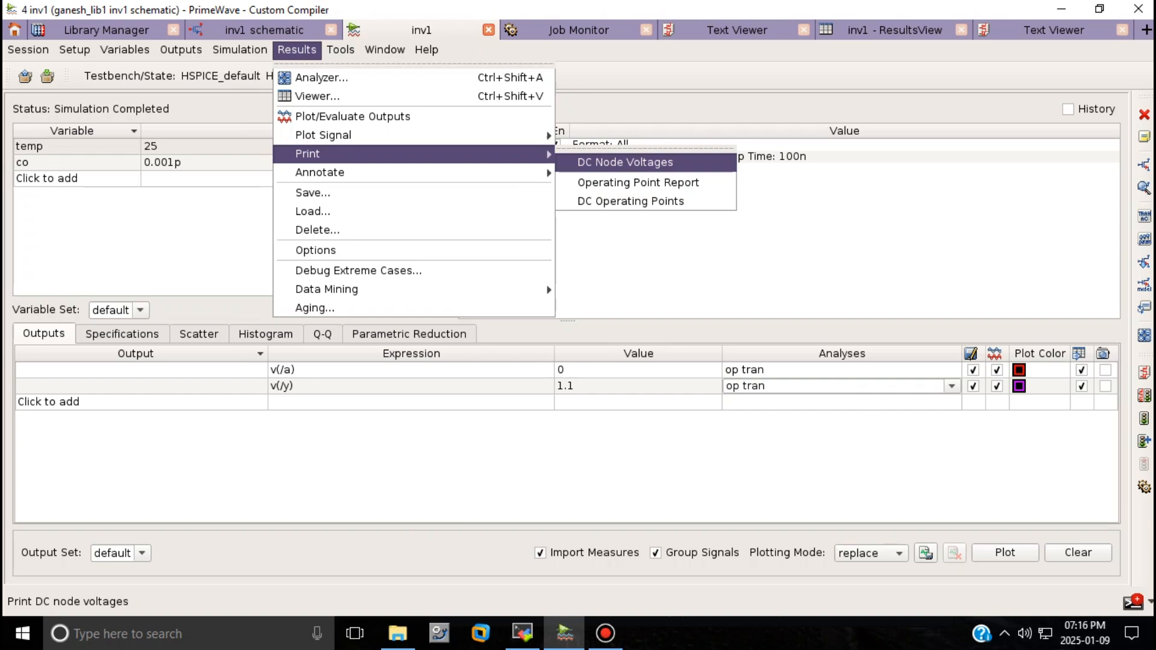
{"action": "left_click", "coordinate": [625, 162]}
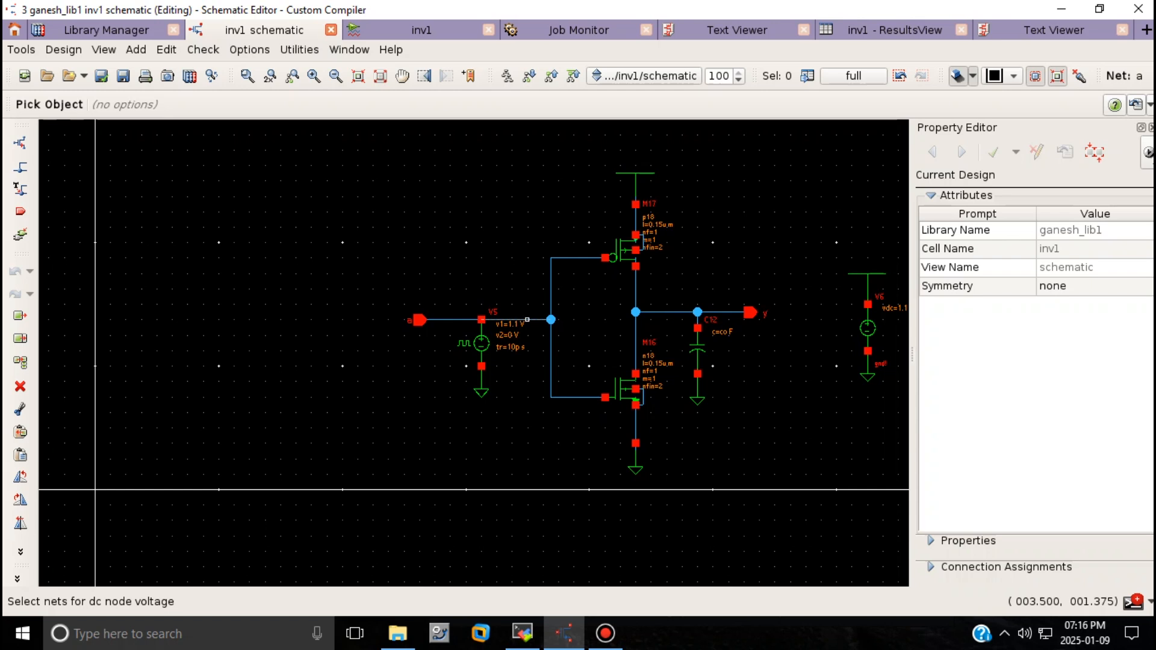
{"action": "left_click", "coordinate": [527, 320]}
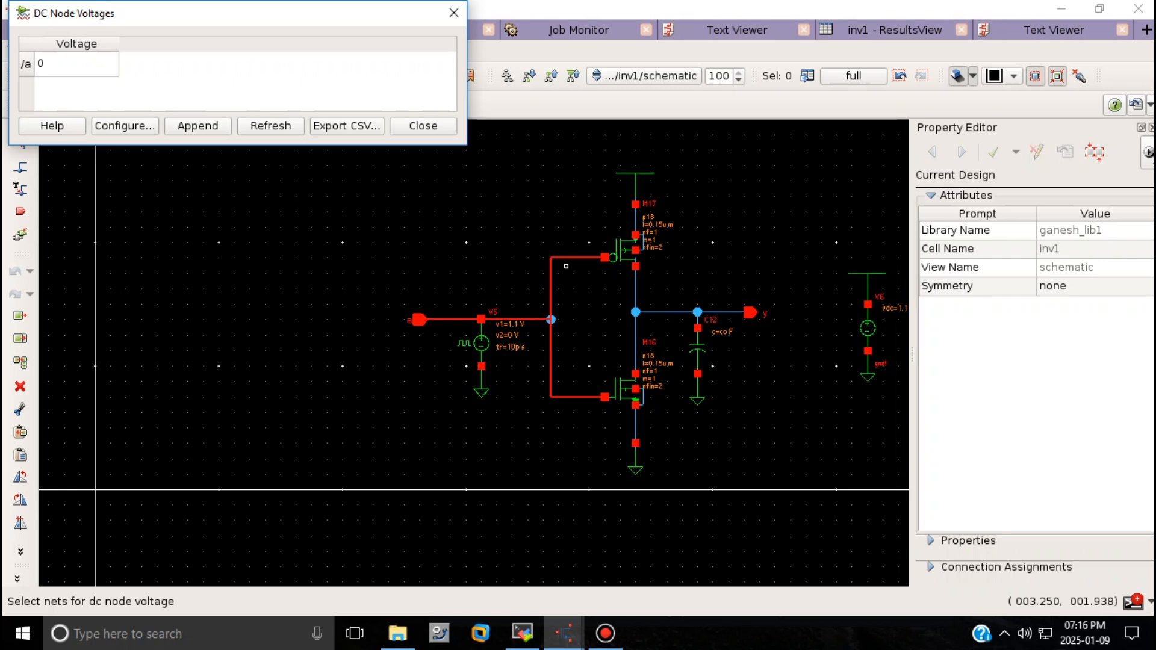
{"action": "left_click", "coordinate": [666, 312]}
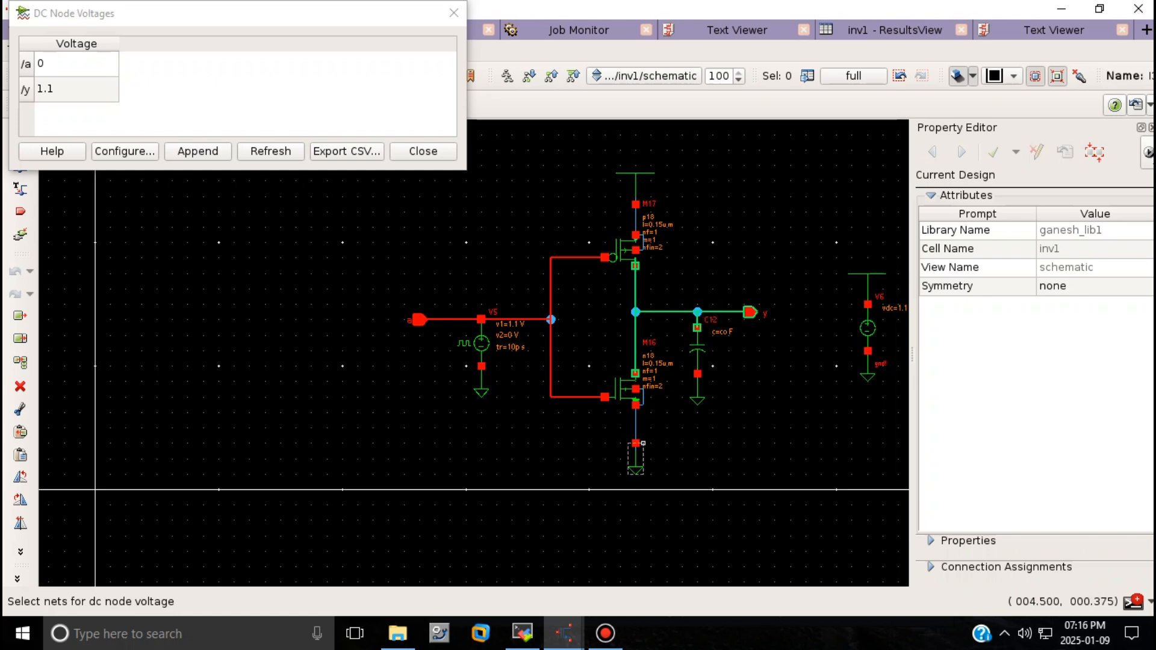
{"action": "left_click", "coordinate": [641, 446]}
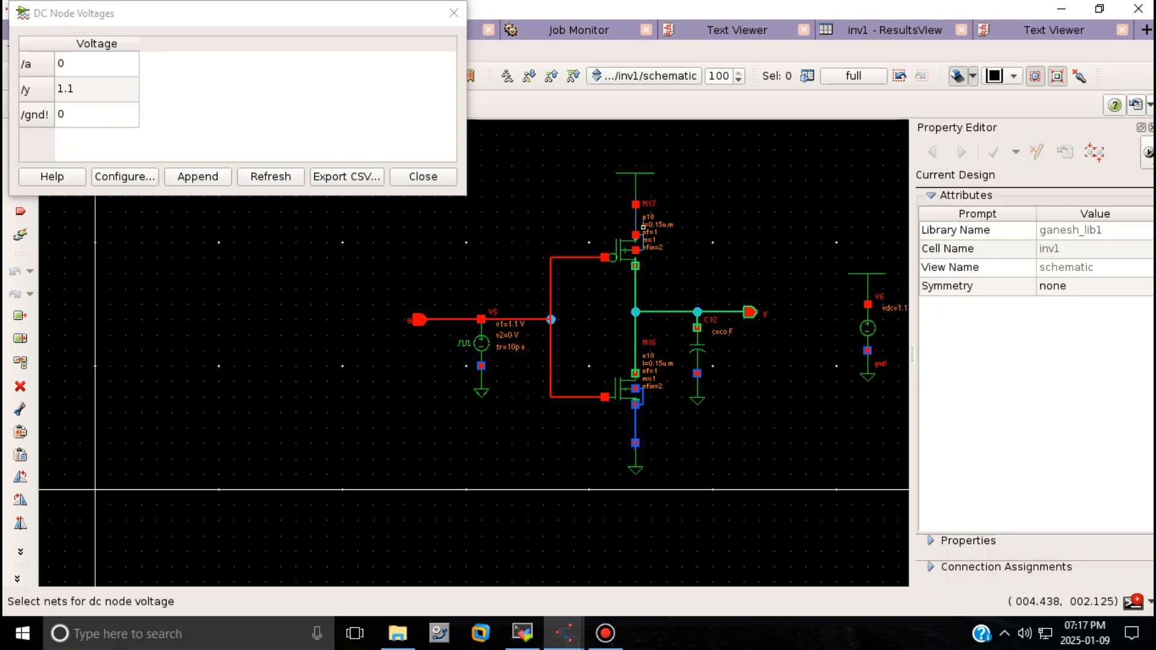
{"action": "left_click", "coordinate": [635, 220]}
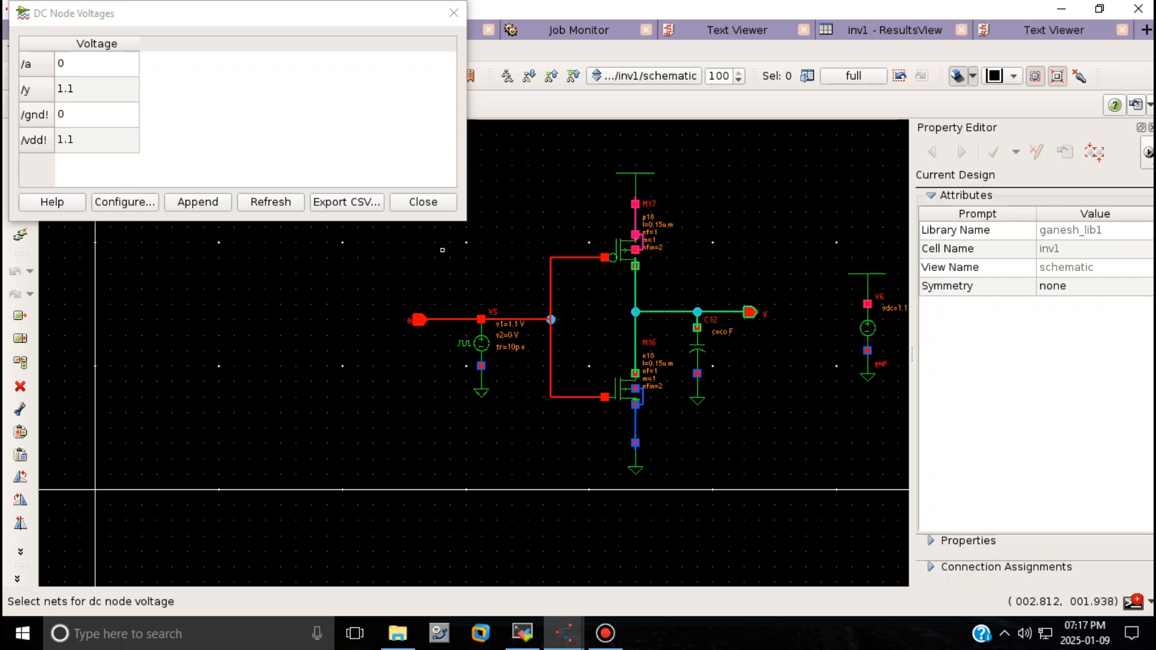
{"action": "left_click", "coordinate": [426, 203]}
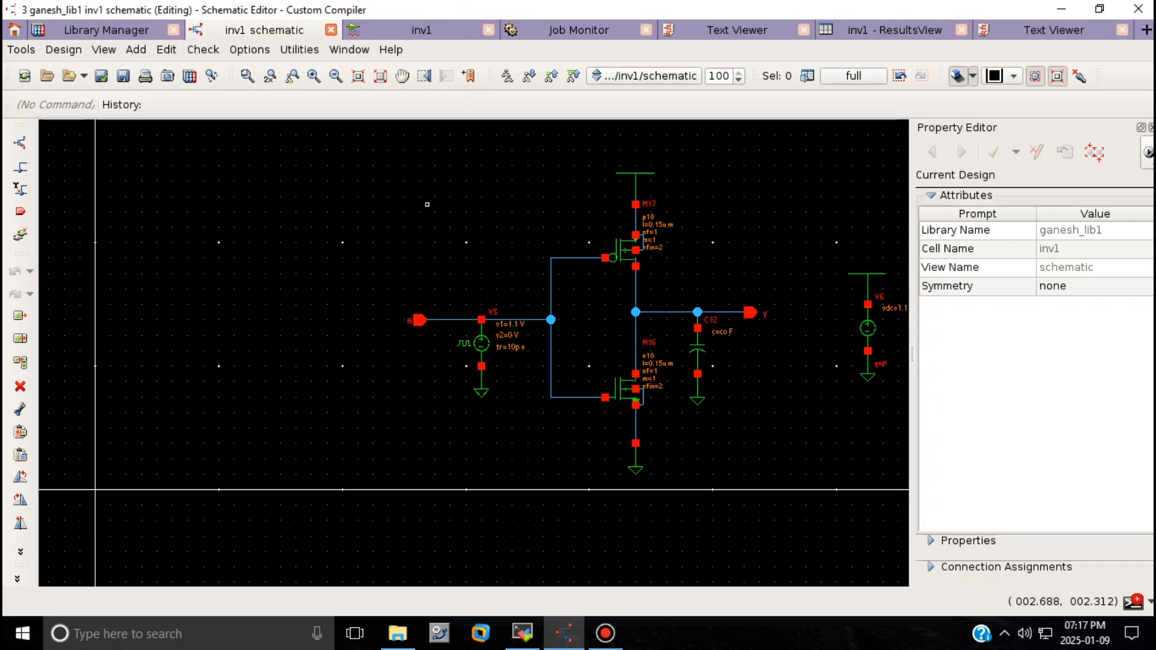
Print the DC operating points of transistors M17 and M16, widen the list to show all parameters, and close it.
{"action": "left_click", "coordinate": [566, 30]}
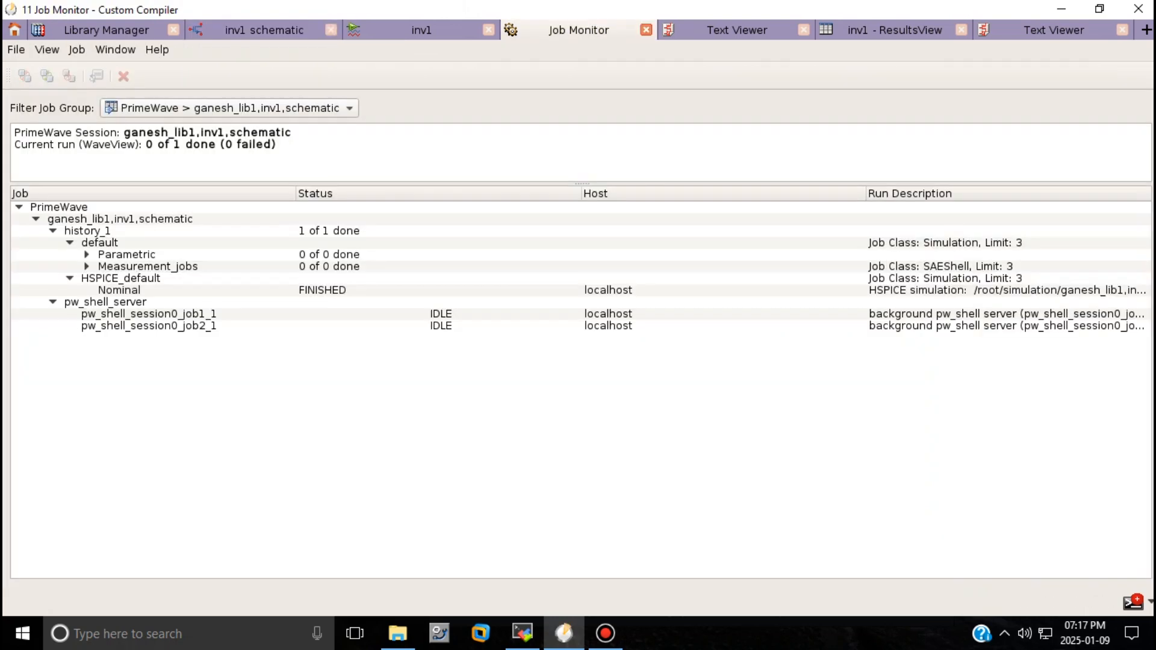
{"action": "left_click", "coordinate": [431, 30]}
{"action": "left_click", "coordinate": [296, 49]}
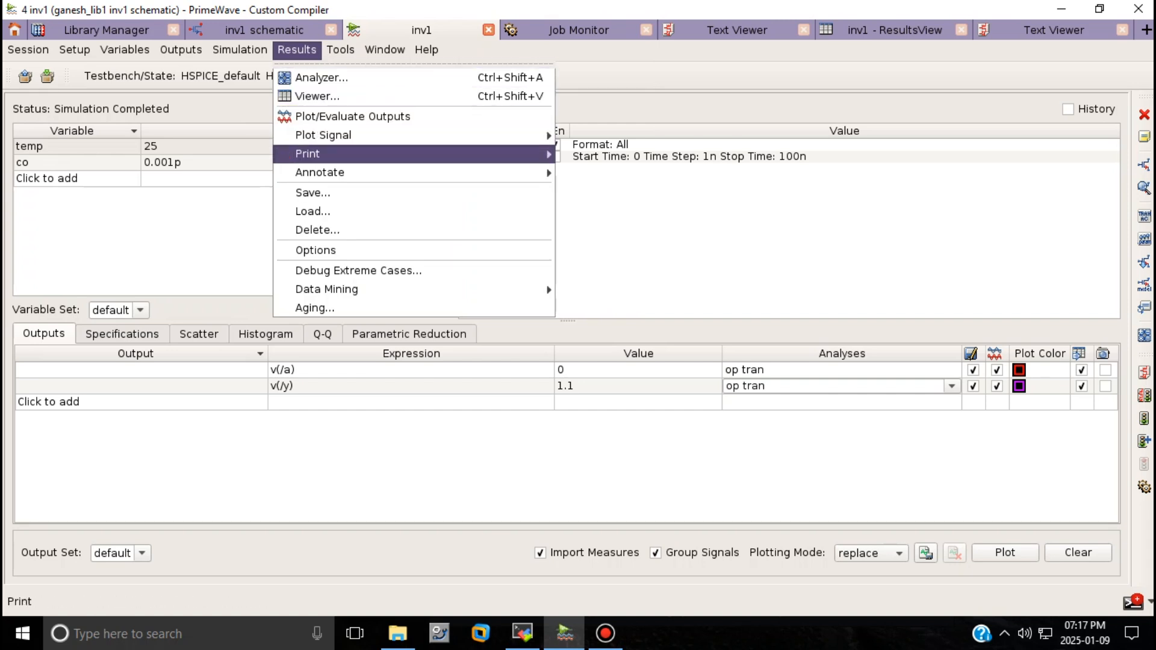
{"action": "mouse_move", "coordinate": [313, 153]}
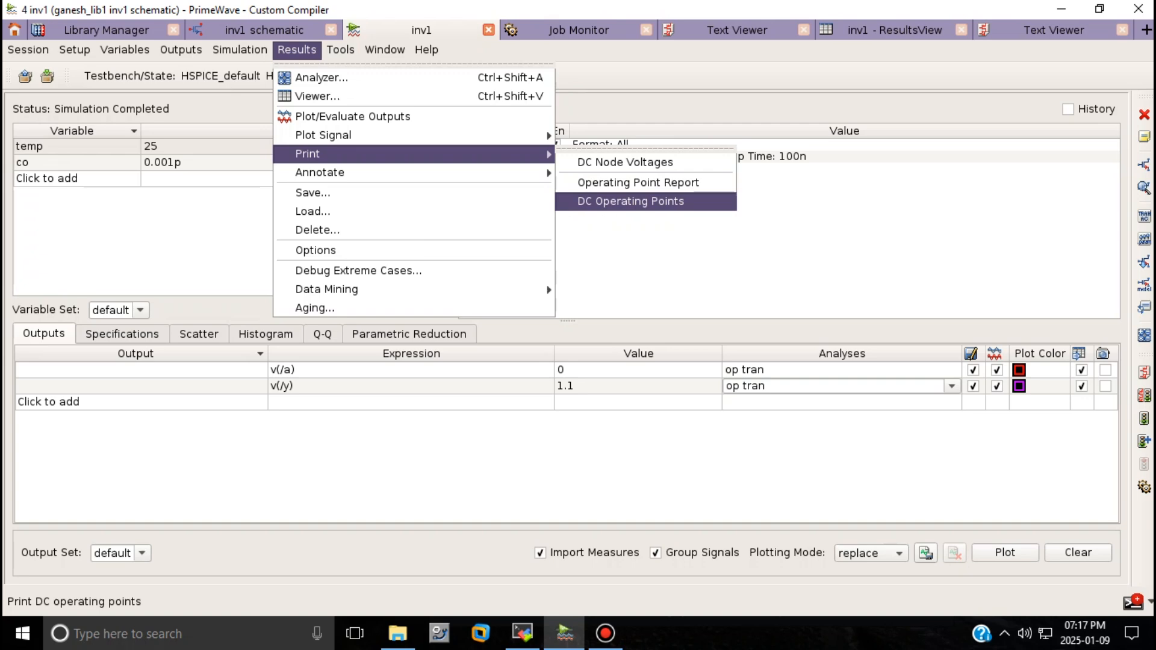
{"action": "left_click", "coordinate": [631, 201]}
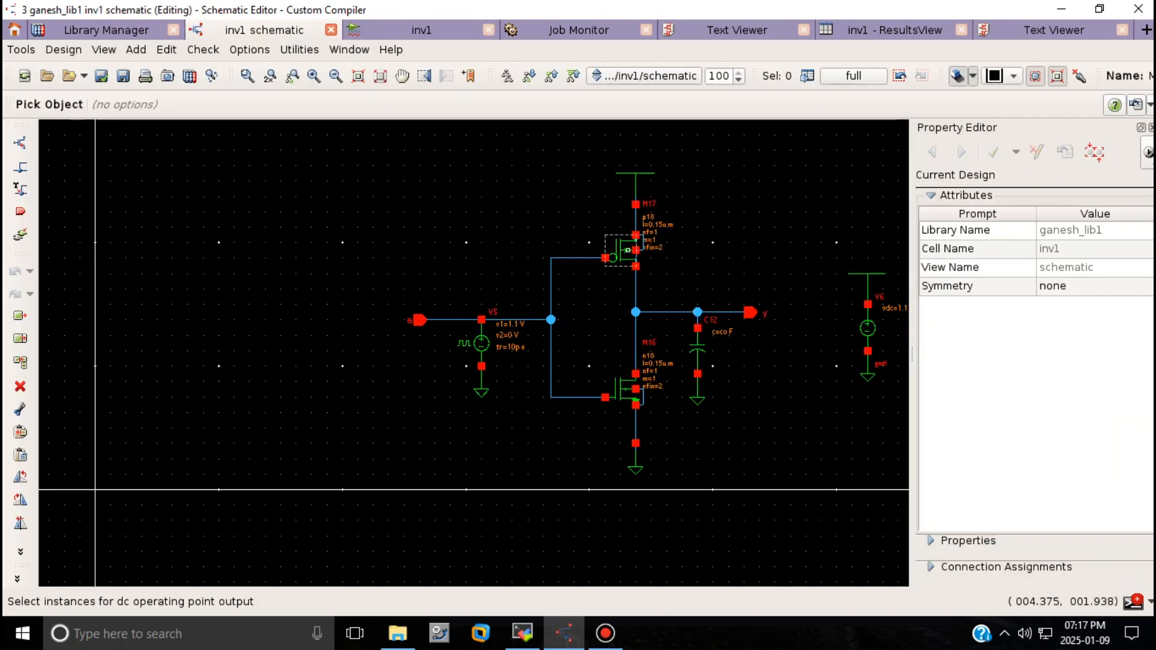
{"action": "left_click", "coordinate": [620, 249]}
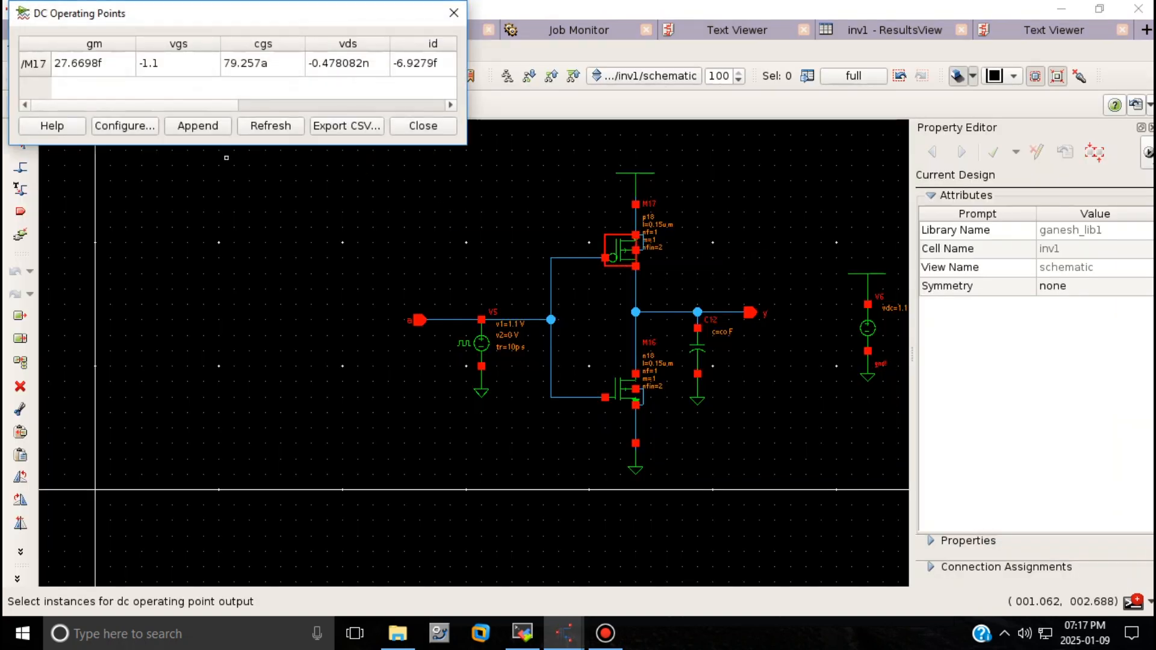
{"action": "left_click_drag", "start_coordinate": [467, 144], "coordinate": [905, 148]}
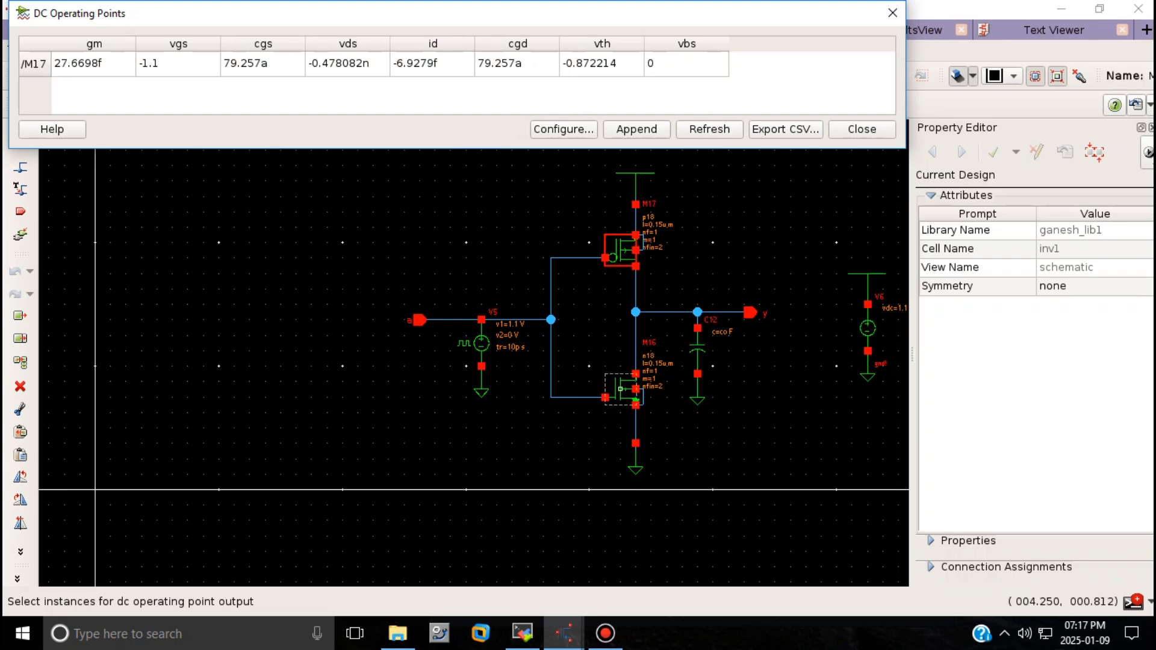
{"action": "left_click", "coordinate": [620, 389]}
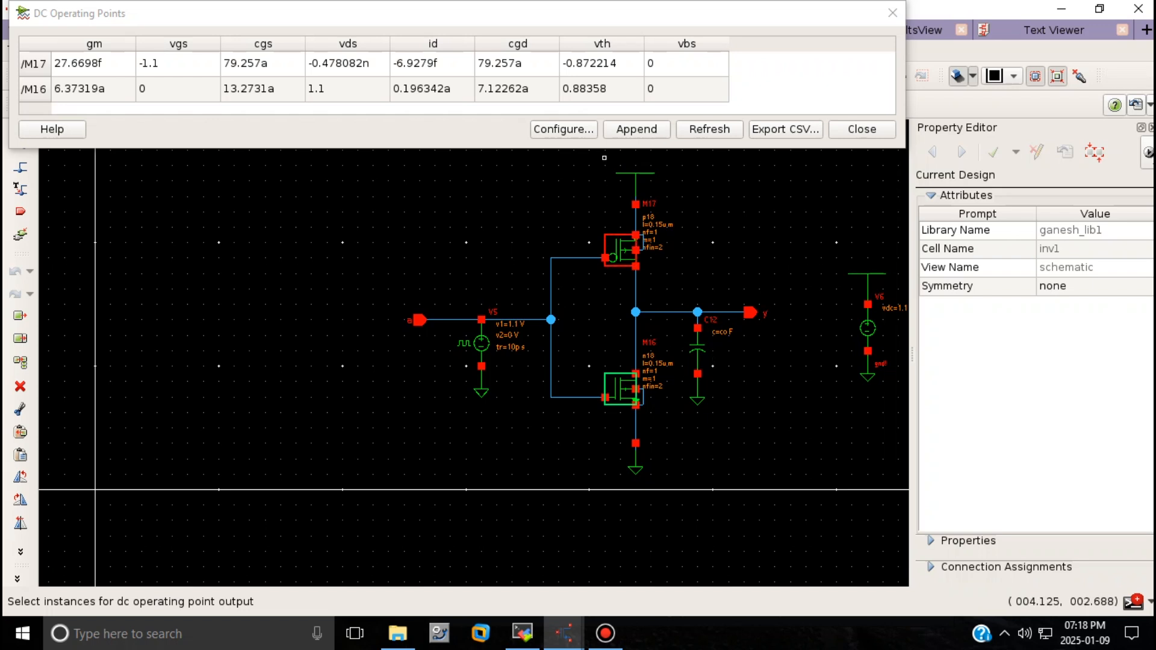
{"action": "key", "text": "Escape"}
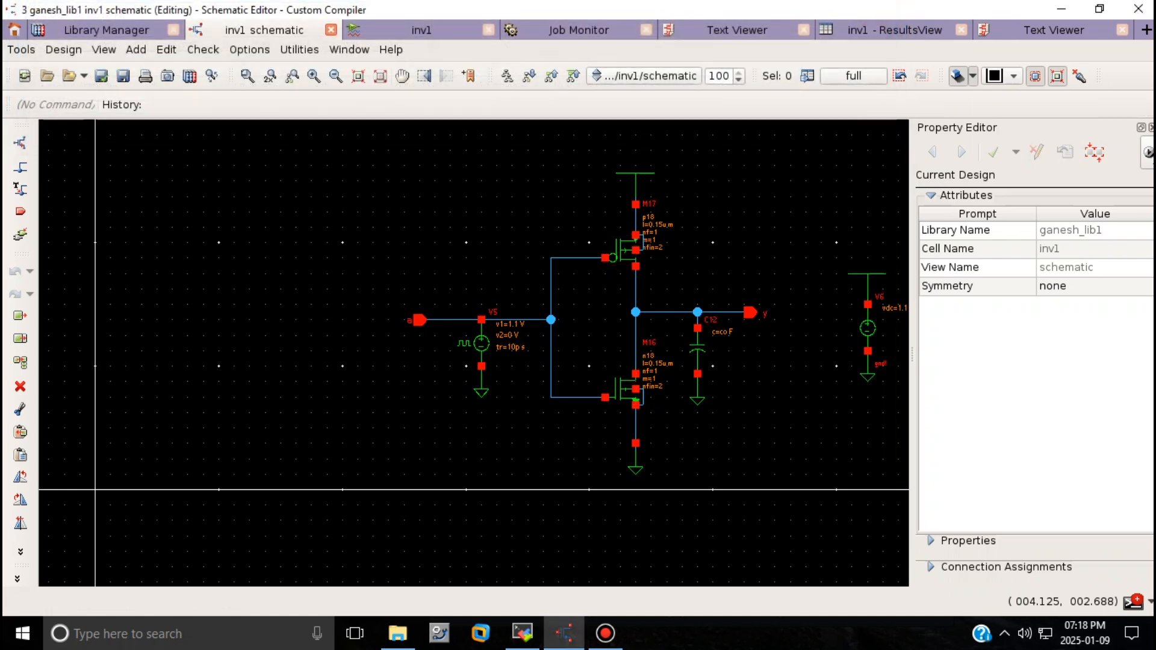
Print the operating point report of the inv1 testbench and show its MOS results.
{"action": "left_click", "coordinate": [421, 30]}
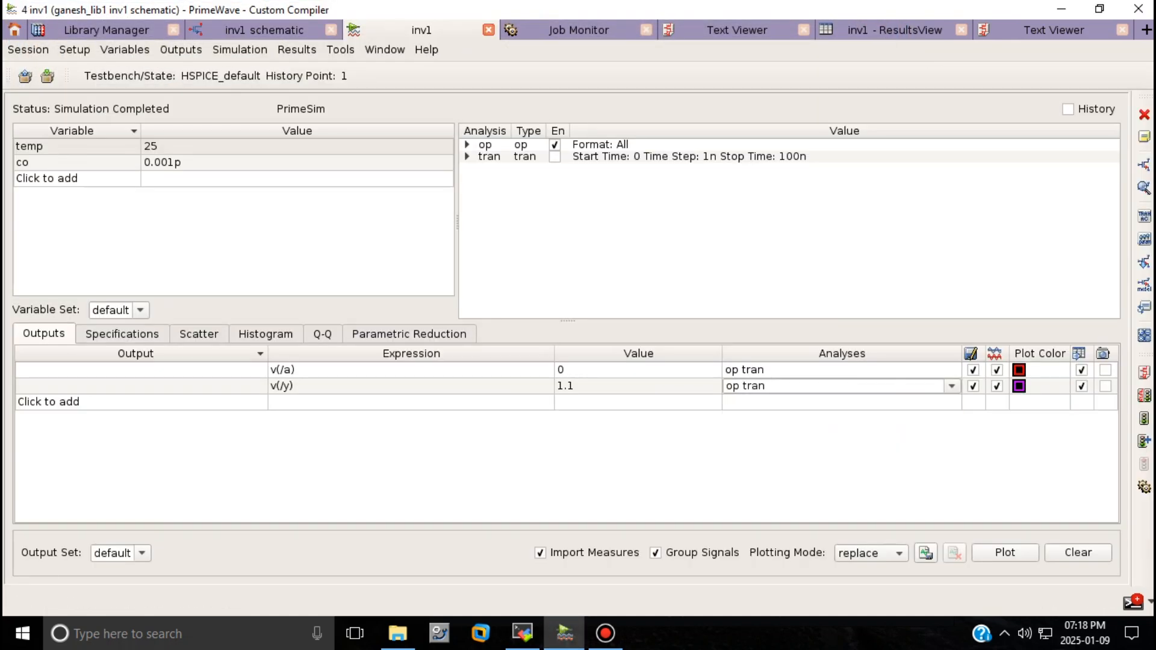
{"action": "left_click", "coordinate": [296, 50]}
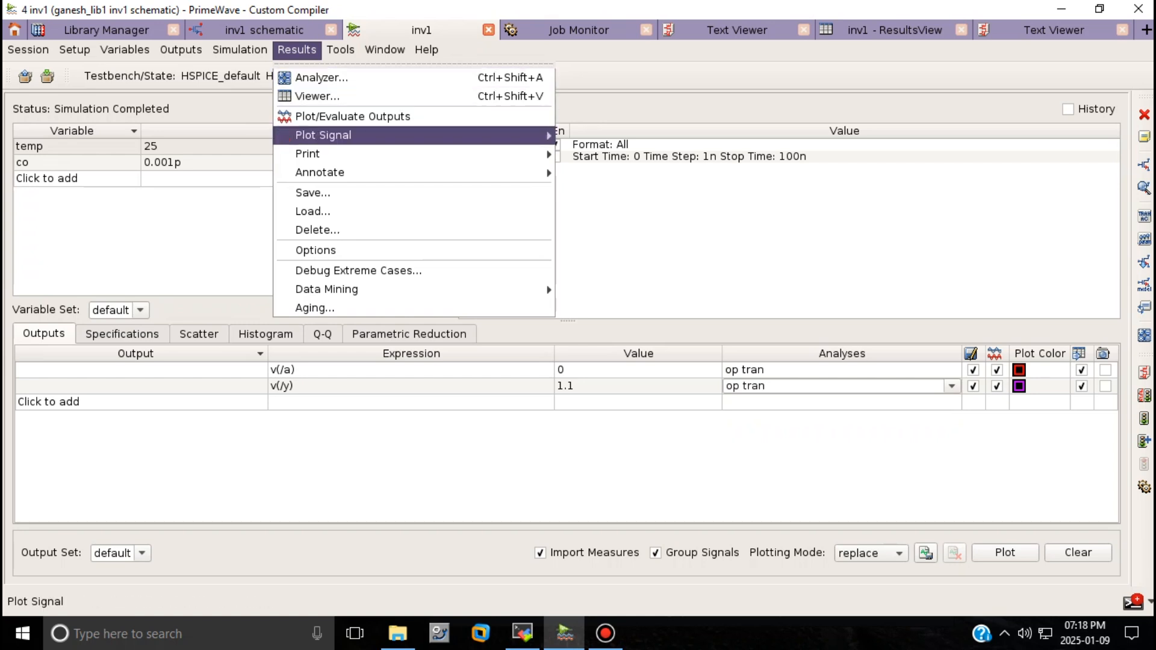
{"action": "mouse_move", "coordinate": [307, 154]}
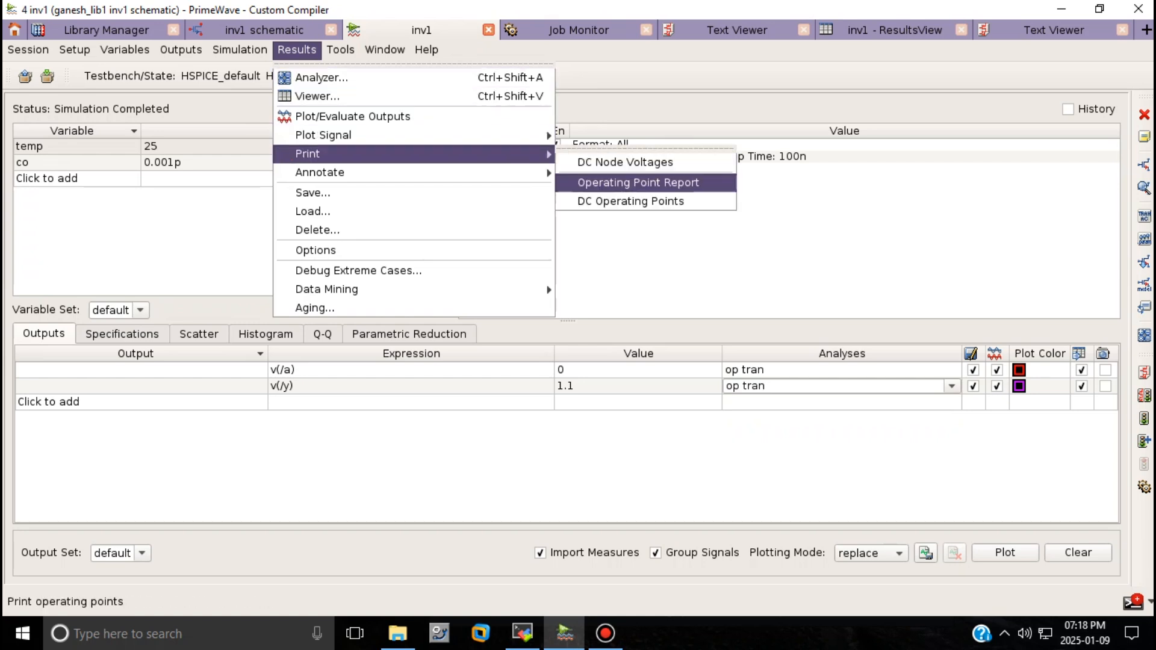
{"action": "left_click", "coordinate": [638, 182]}
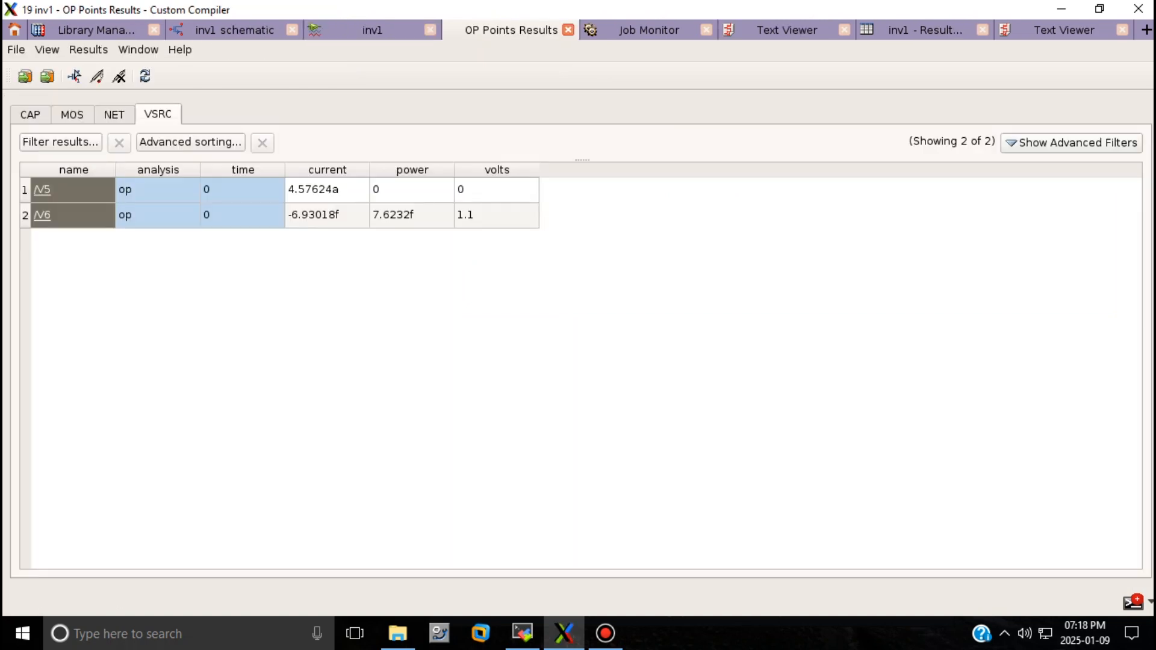
{"action": "left_click", "coordinate": [72, 114]}
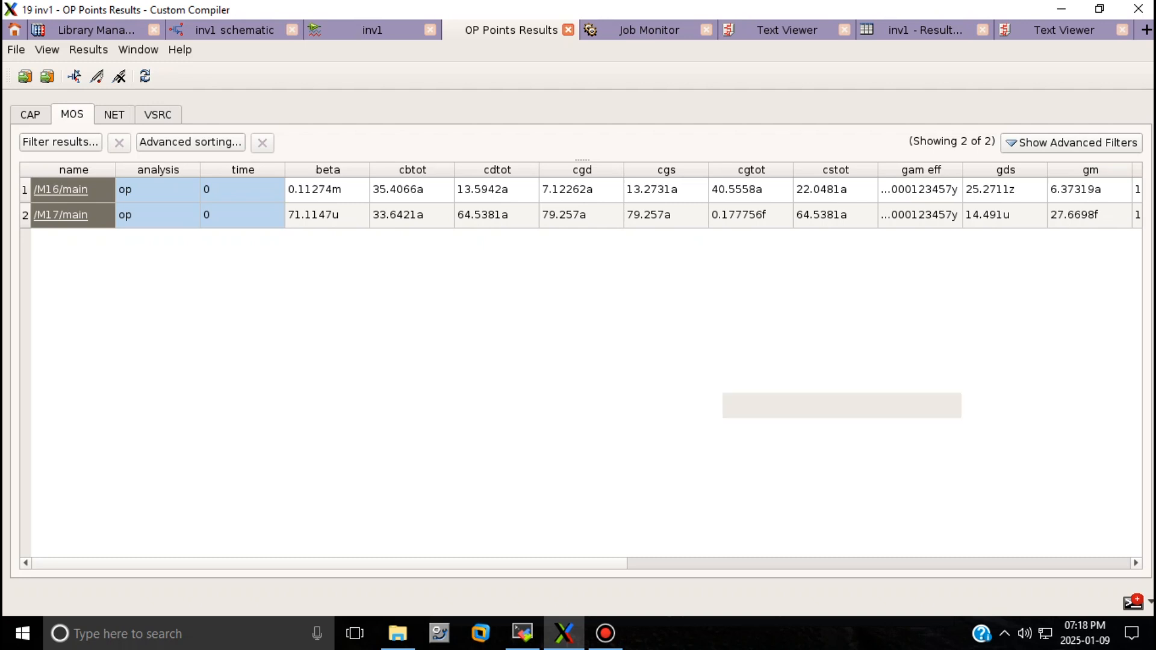
Split the workspace so the inv1 schematic sits beside the simulation windows, with both inverter transistors in view.
{"action": "left_click", "coordinate": [372, 30]}
{"action": "left_click", "coordinate": [235, 30]}
{"action": "left_click_drag", "start_coordinate": [235, 30], "coordinate": [539, 329]}
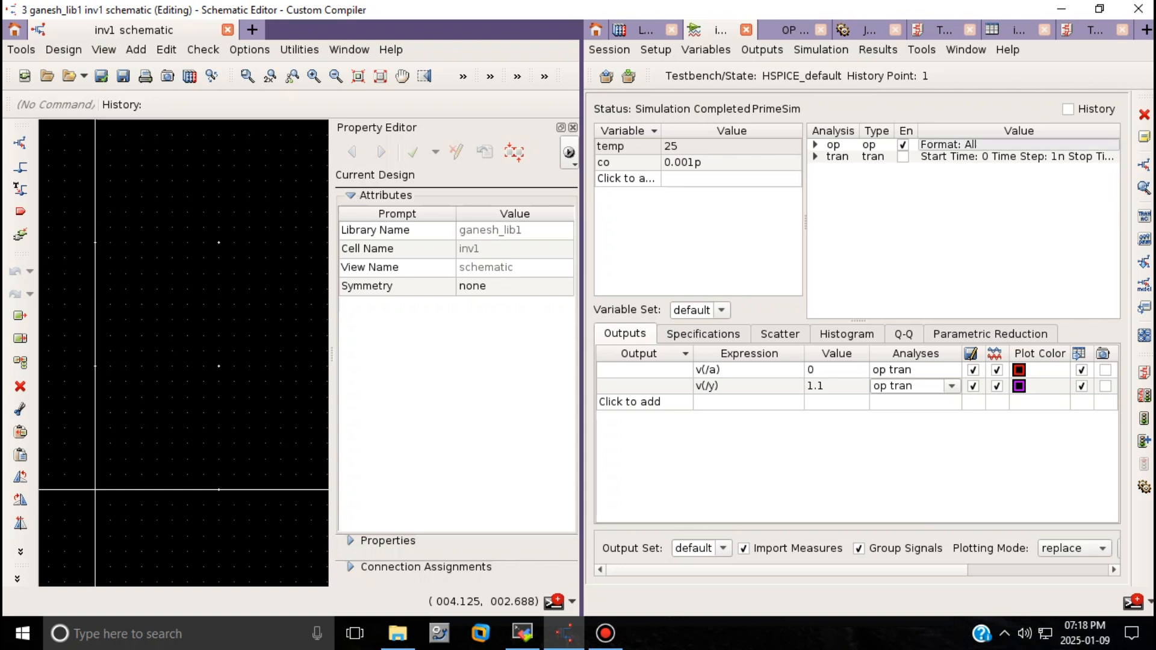
{"action": "scroll", "coordinate": [318, 366], "scroll_direction": "down", "scroll_amount": 4}
{"action": "scroll", "coordinate": [317, 367], "scroll_direction": "down", "scroll_amount": 3}
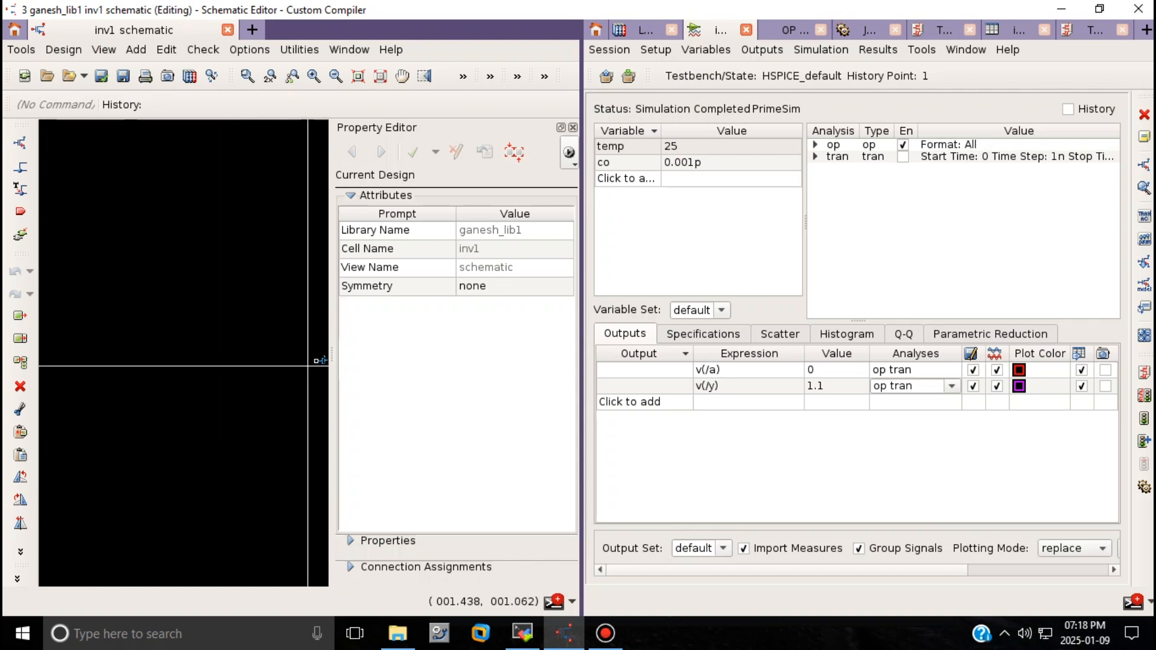
{"action": "scroll", "coordinate": [319, 356], "scroll_direction": "up", "scroll_amount": 3}
{"action": "scroll", "coordinate": [318, 353], "scroll_direction": "up", "scroll_amount": 3}
{"action": "scroll", "coordinate": [318, 352], "scroll_direction": "down", "scroll_amount": 1}
{"action": "key", "text": "Right"}
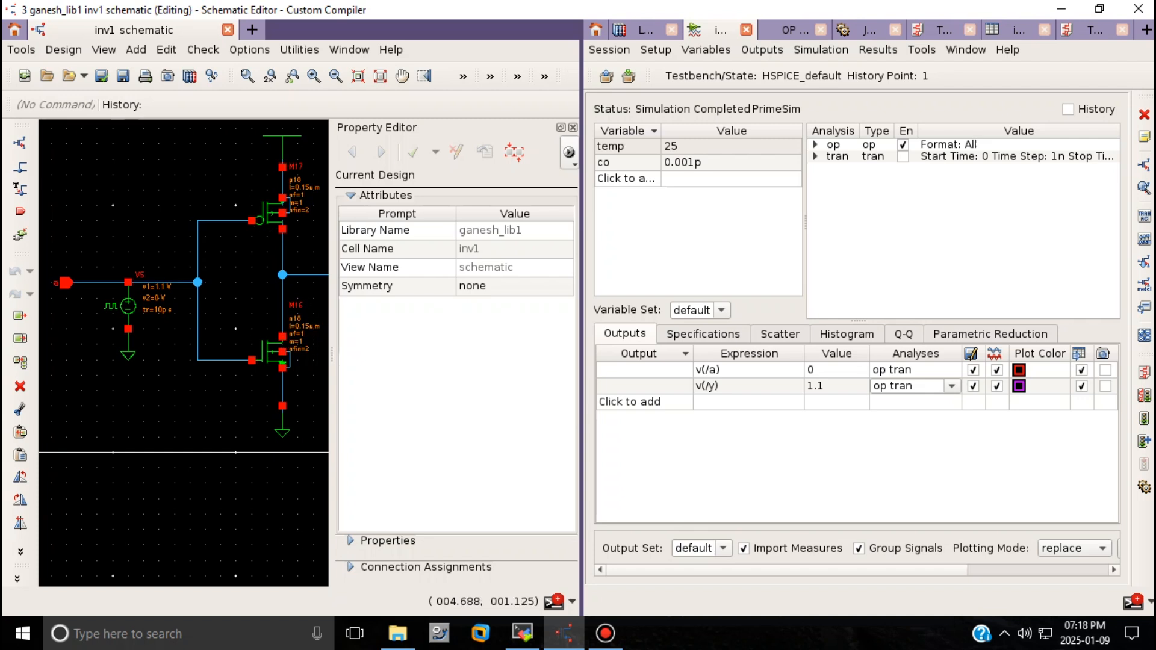
Examine the MOS operating point parameters of M16 and M17 through to the region, vds, vdsat, vgs and vod columns.
{"action": "left_click", "coordinate": [790, 29]}
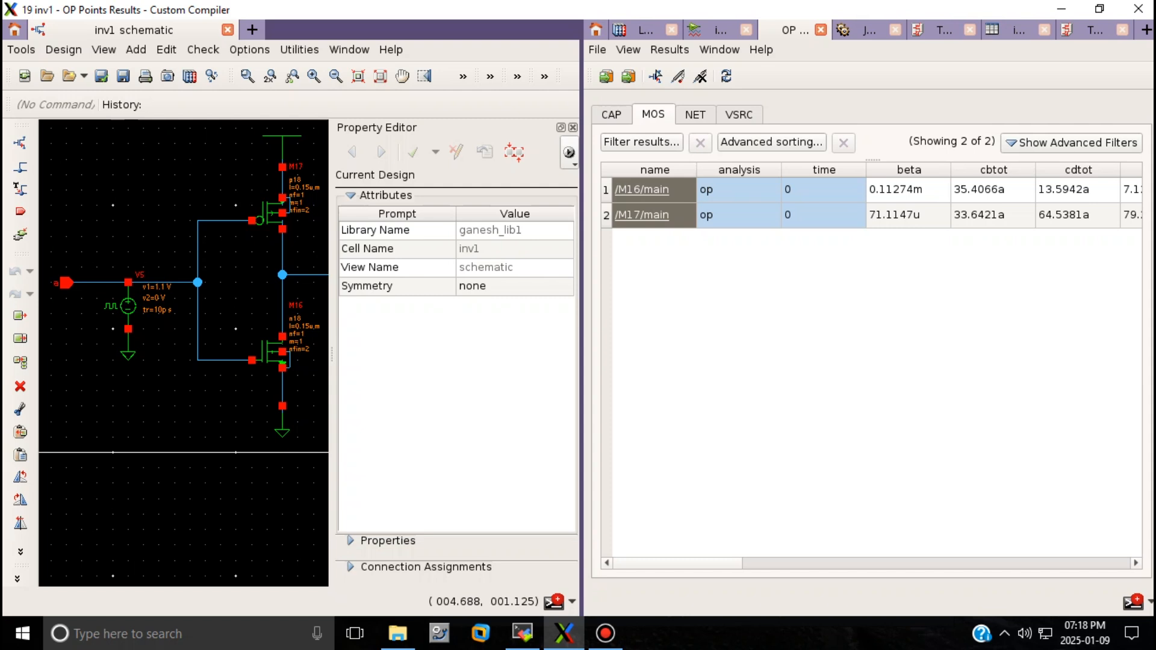
{"action": "scroll", "coordinate": [872, 366], "scroll_direction": "right", "scroll_amount": 2}
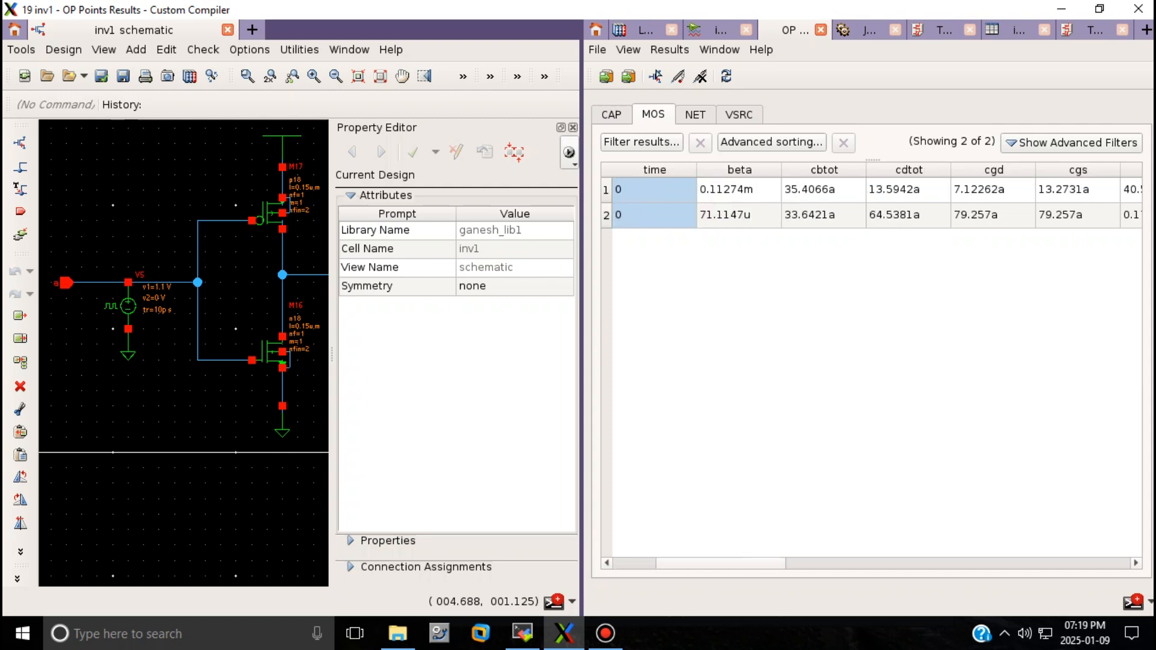
{"action": "scroll", "coordinate": [872, 366], "scroll_direction": "right", "scroll_amount": 4}
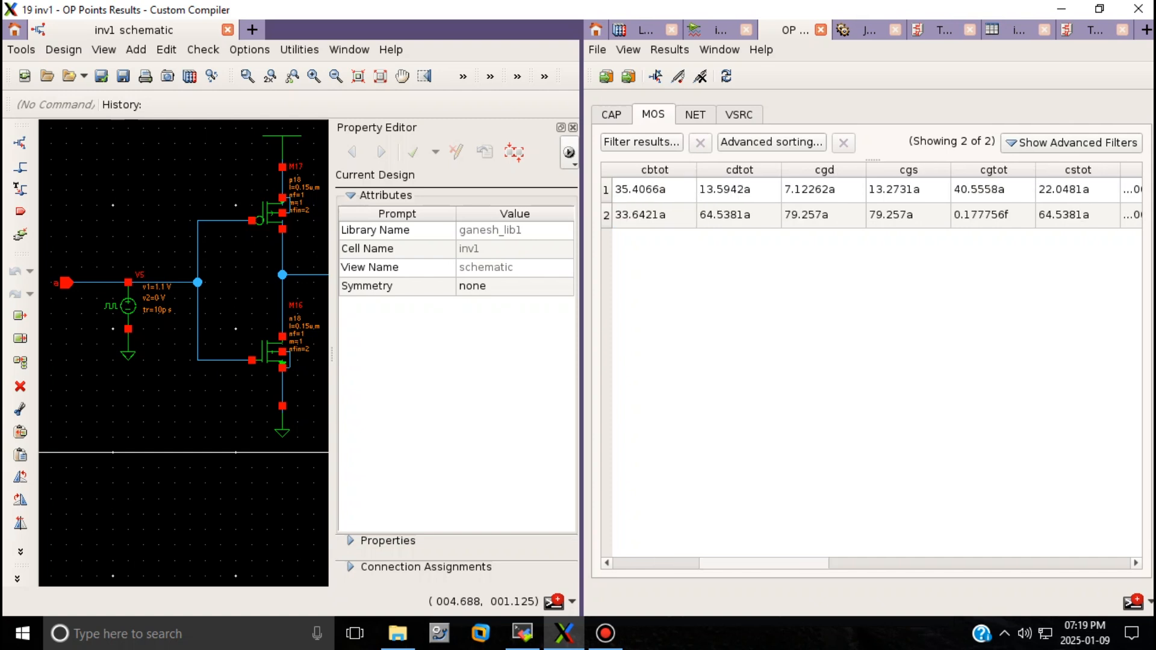
{"action": "scroll", "coordinate": [872, 366], "scroll_direction": "right", "scroll_amount": 6}
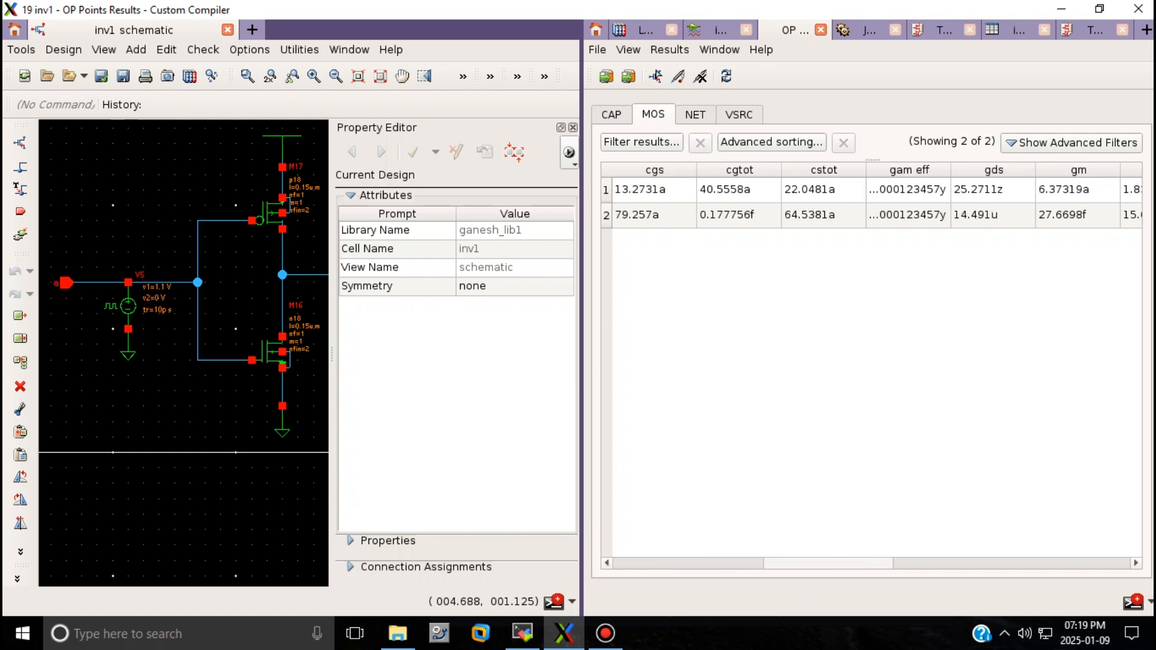
{"action": "scroll", "coordinate": [872, 366], "scroll_direction": "right", "scroll_amount": 1}
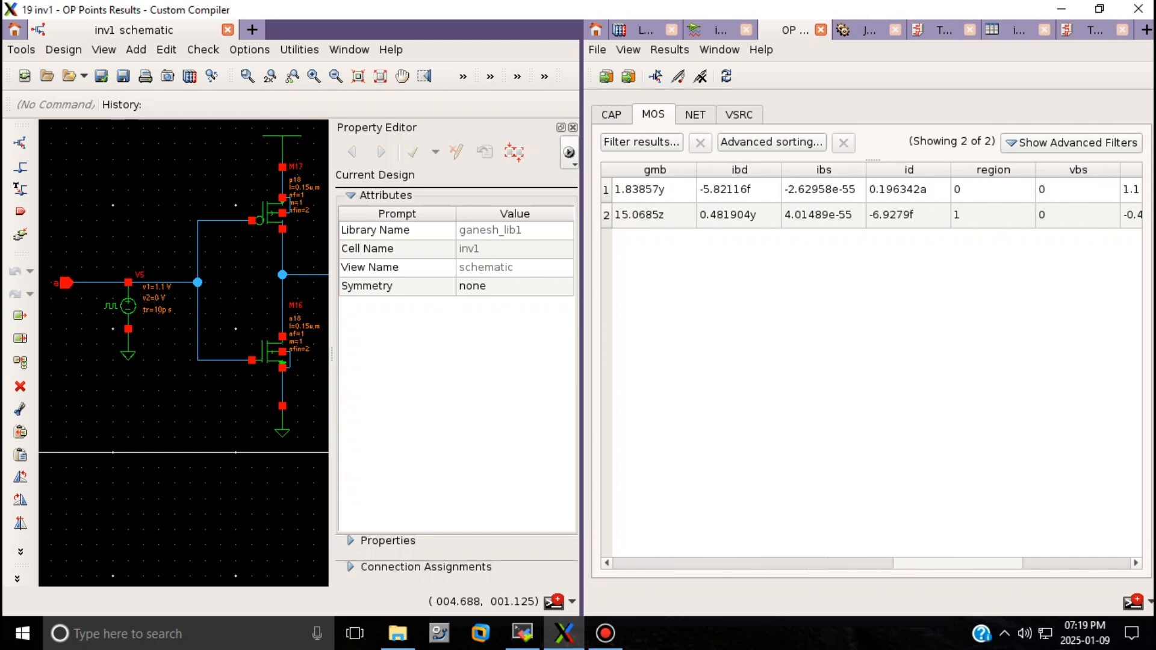
{"action": "scroll", "coordinate": [872, 366], "scroll_direction": "right", "scroll_amount": 2}
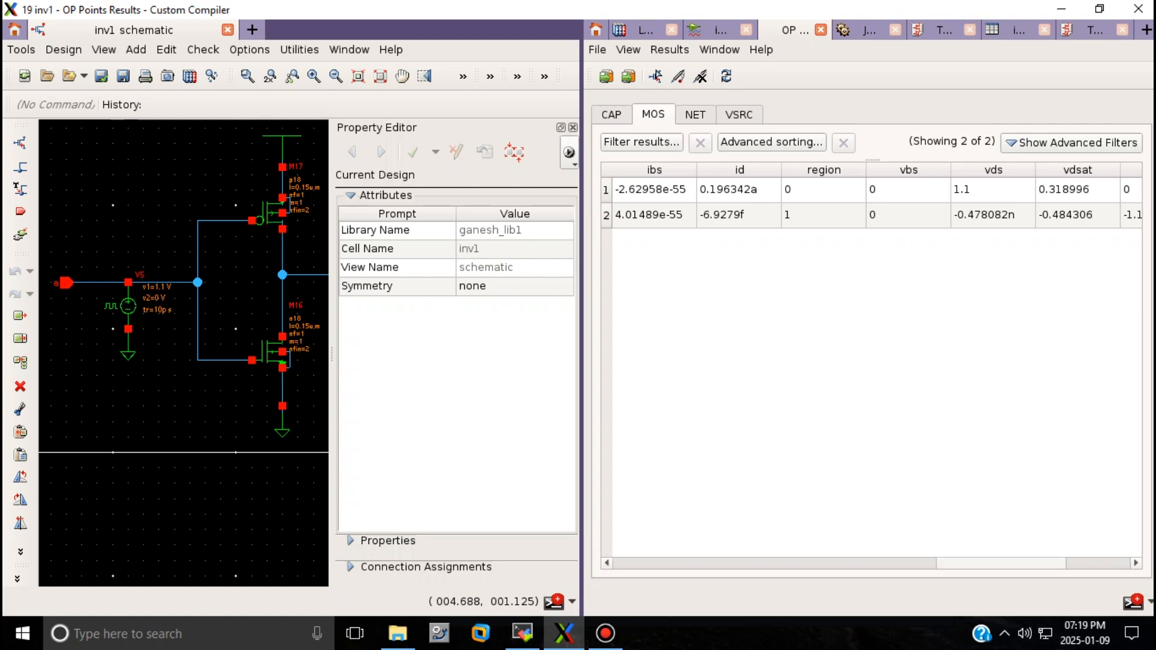
{"action": "scroll", "coordinate": [872, 366], "scroll_direction": "right", "scroll_amount": 2}
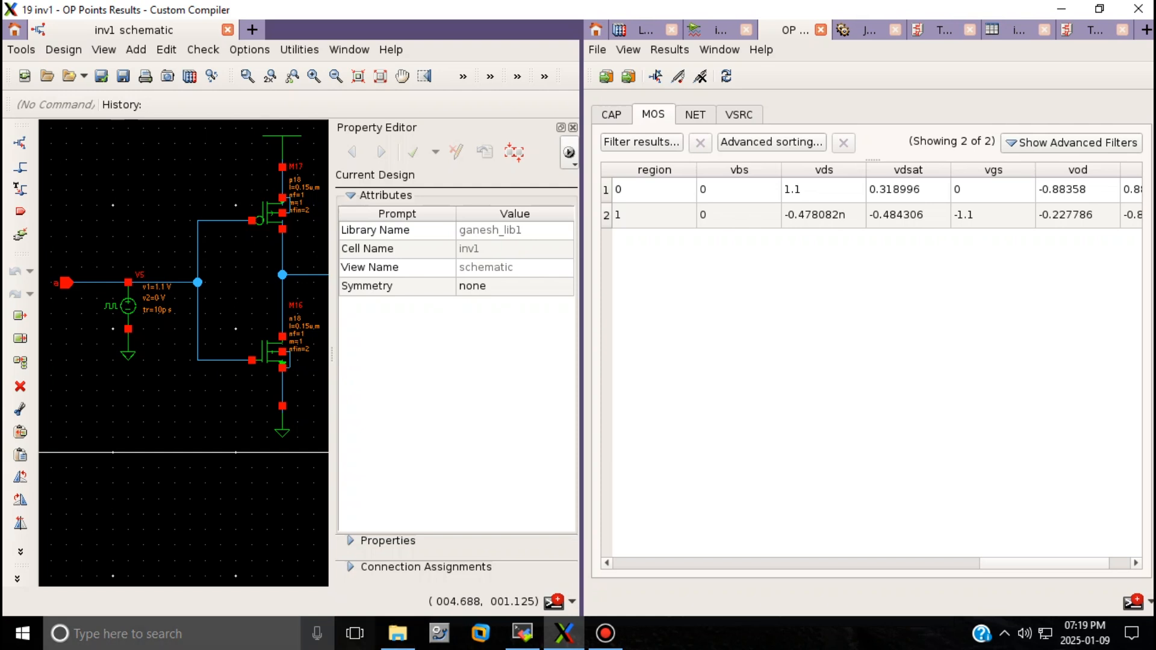
Find and open Notepad from the Windows search.
{"action": "left_click", "coordinate": [204, 633]}
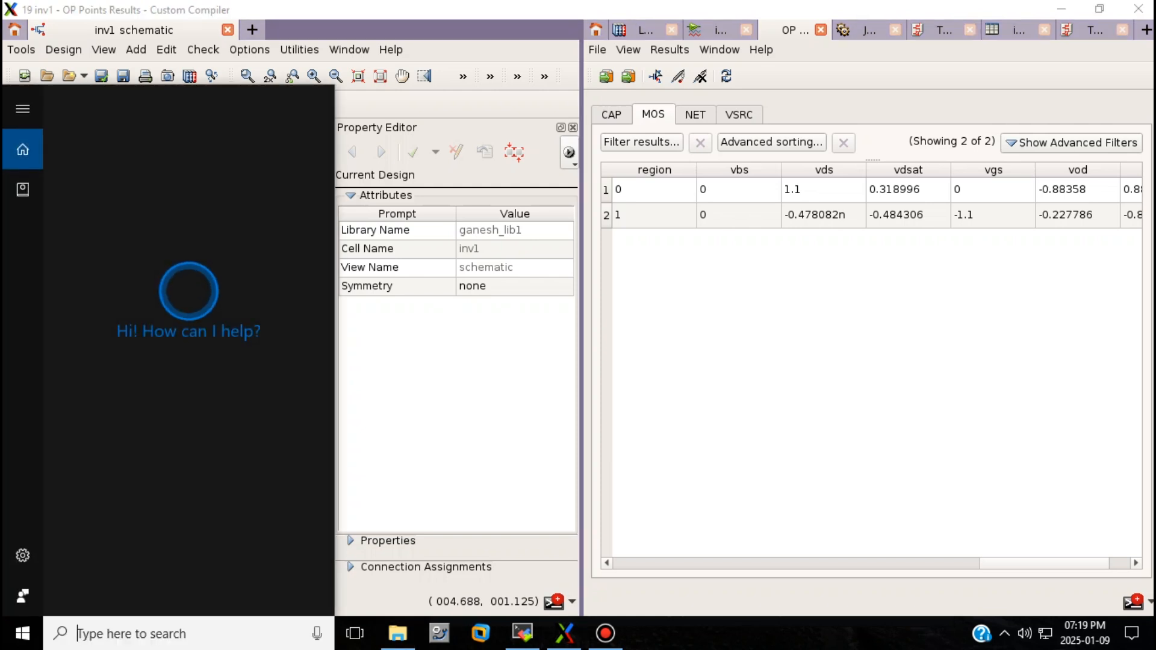
{"action": "type", "text": "word"}
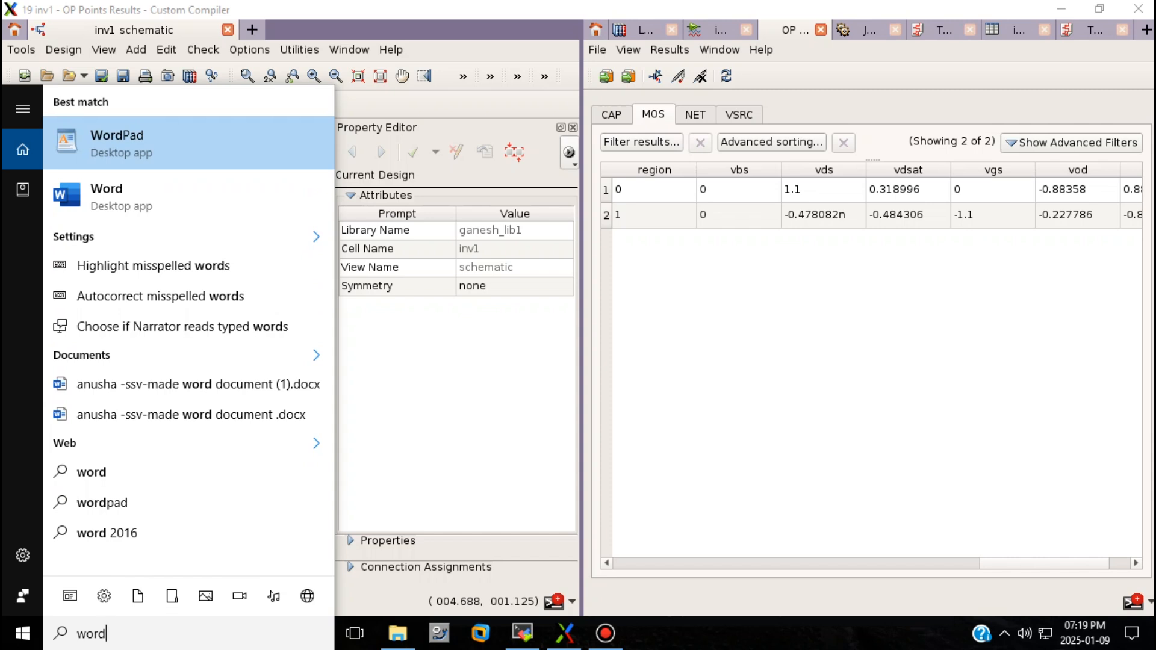
{"action": "key", "text": "BackSpace"}
{"action": "key", "text": "BackSpace"}
{"action": "key", "text": "BackSpace"}
{"action": "type", "text": "not"}
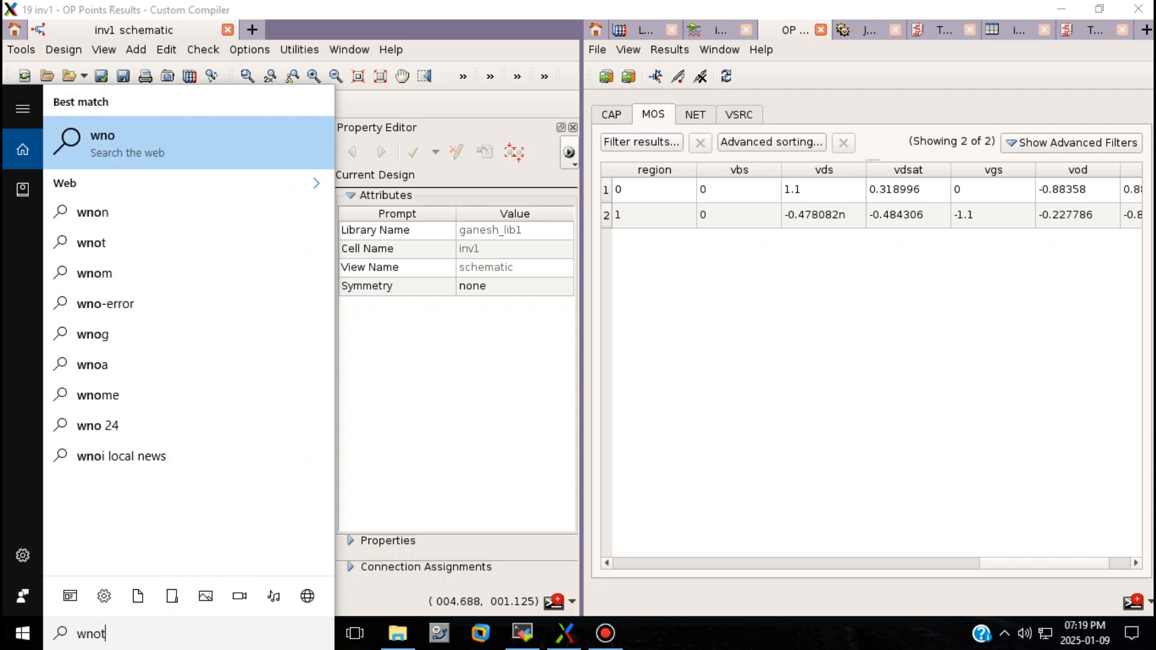
{"action": "left_click", "coordinate": [86, 634]}
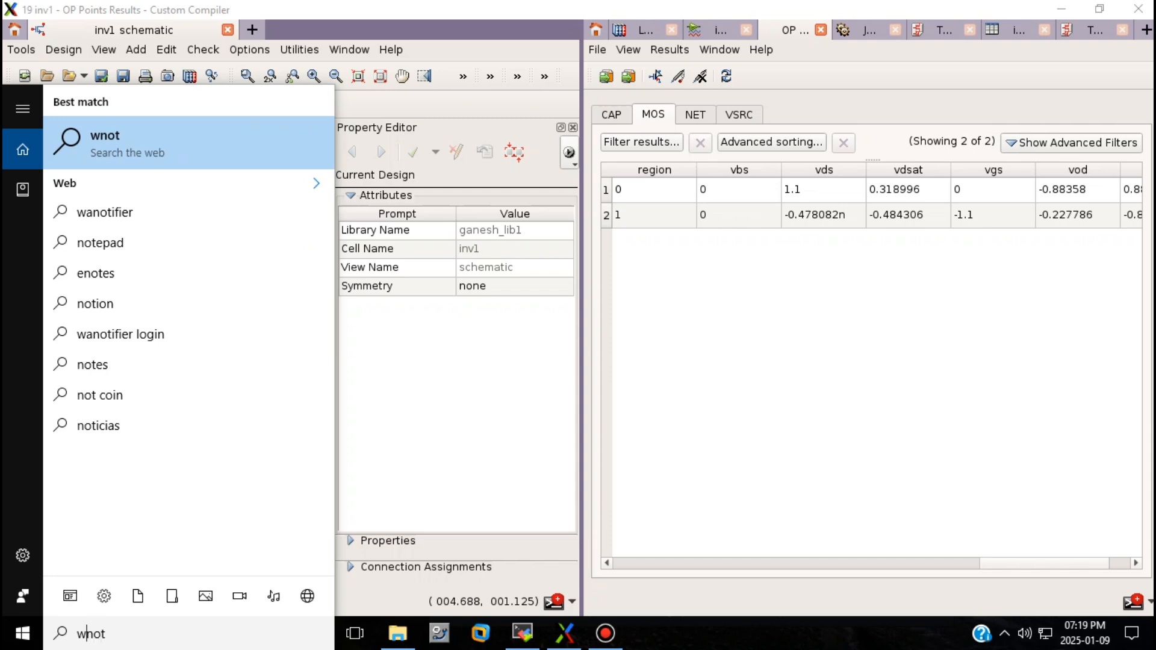
{"action": "key", "text": "BackSpace"}
{"action": "key", "text": "Return"}
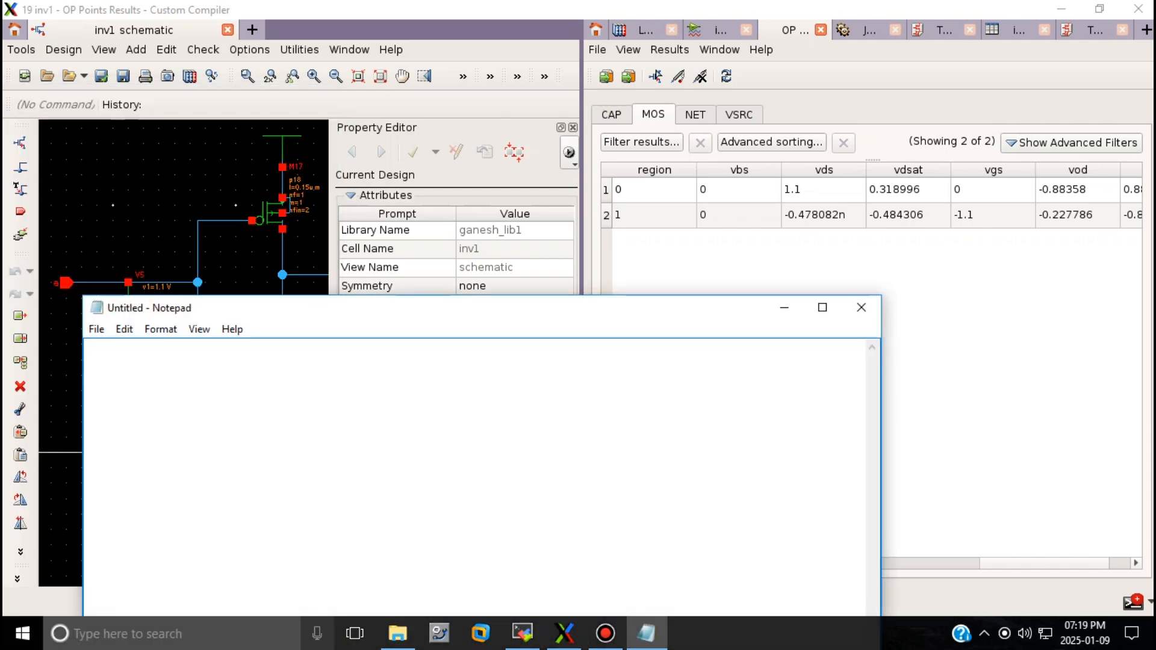
Write the region code lines "reg-0: cut", "reg-1:" and "reg-2:" in the blank note.
{"action": "type", "text": "reg-0:"}
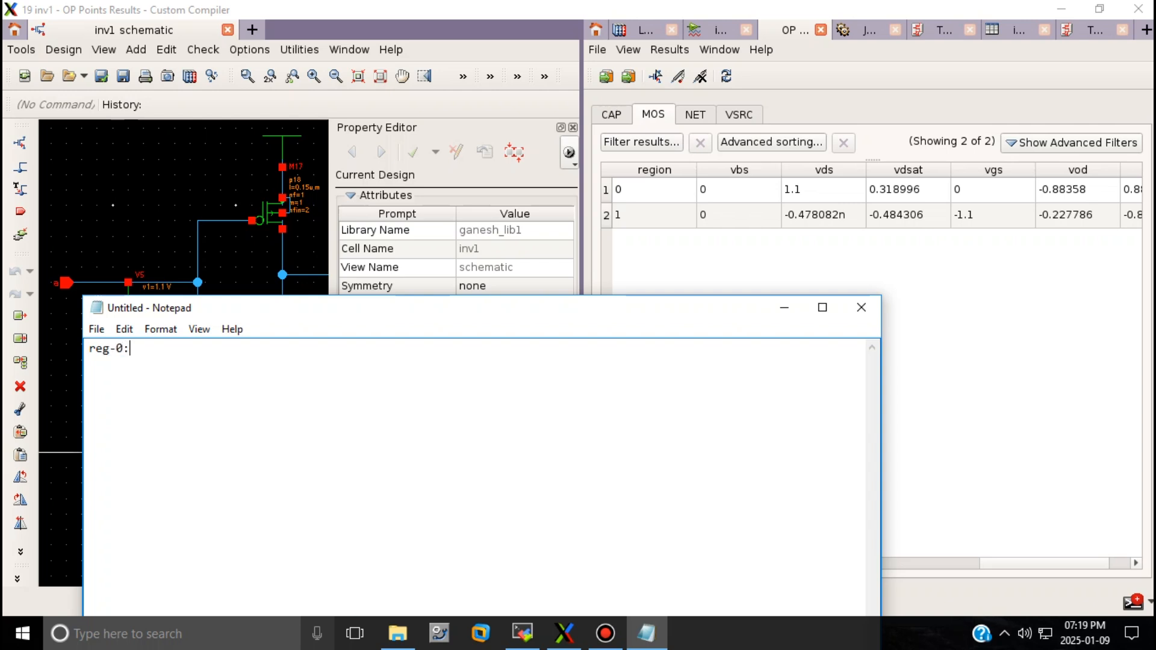
{"action": "type", "text": " cut "}
{"action": "type", "text": "reg"}
{"action": "type", "text": "-"}
{"action": "type", "text": "1:"}
{"action": "key", "text": "Return"}
{"action": "type", "text": "reg-2:"}
{"action": "key", "text": "Return"}
Duplicate the "reg-2:" line below itself and change the copy to "reg-3:".
{"action": "key", "text": "Up"}
{"action": "key", "text": "shift+Right"}
{"action": "key", "text": "shift+Right"}
{"action": "key", "text": "shift+Right"}
{"action": "key", "text": "shift+Right"}
{"action": "key", "text": "shift+Right"}
{"action": "key", "text": "shift+Right"}
{"action": "key", "text": "ctrl+c"}
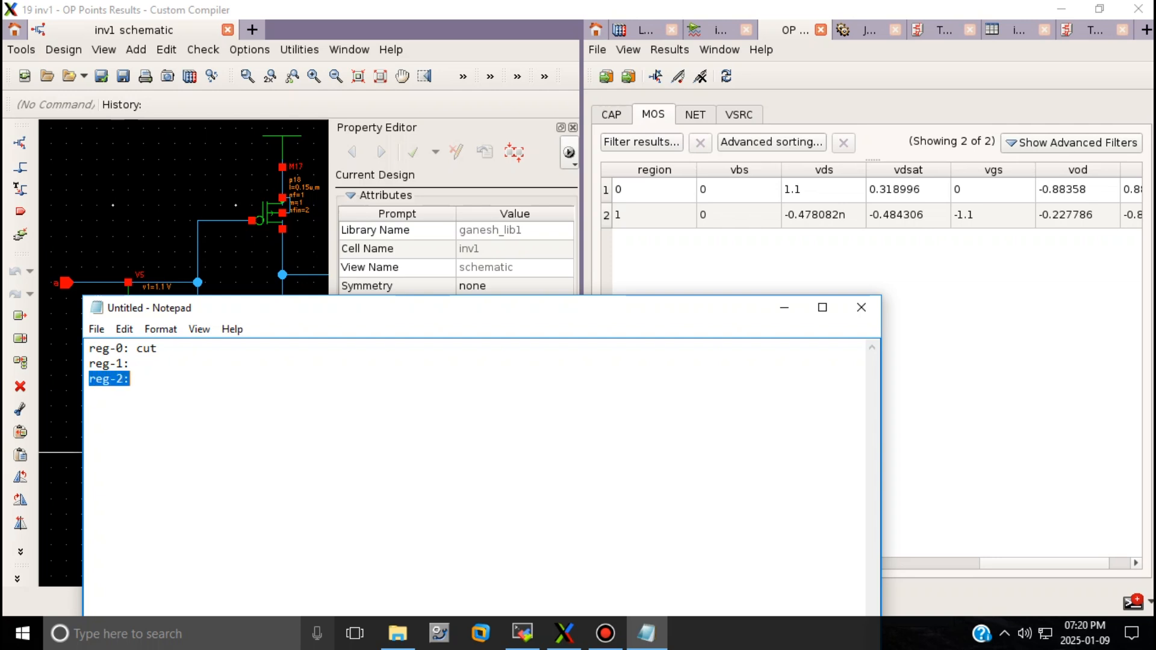
{"action": "key", "text": "Down"}
{"action": "key", "text": "ctrl+v"}
{"action": "key", "text": "Left"}
{"action": "key", "text": "BackSpace"}
{"action": "type", "text": "3"}
Complete the region legend with lin for reg-1, sat for reg-2 and sth for reg-3.
{"action": "key", "text": "Up"}
{"action": "key", "text": "Up"}
{"action": "key", "text": "Right"}
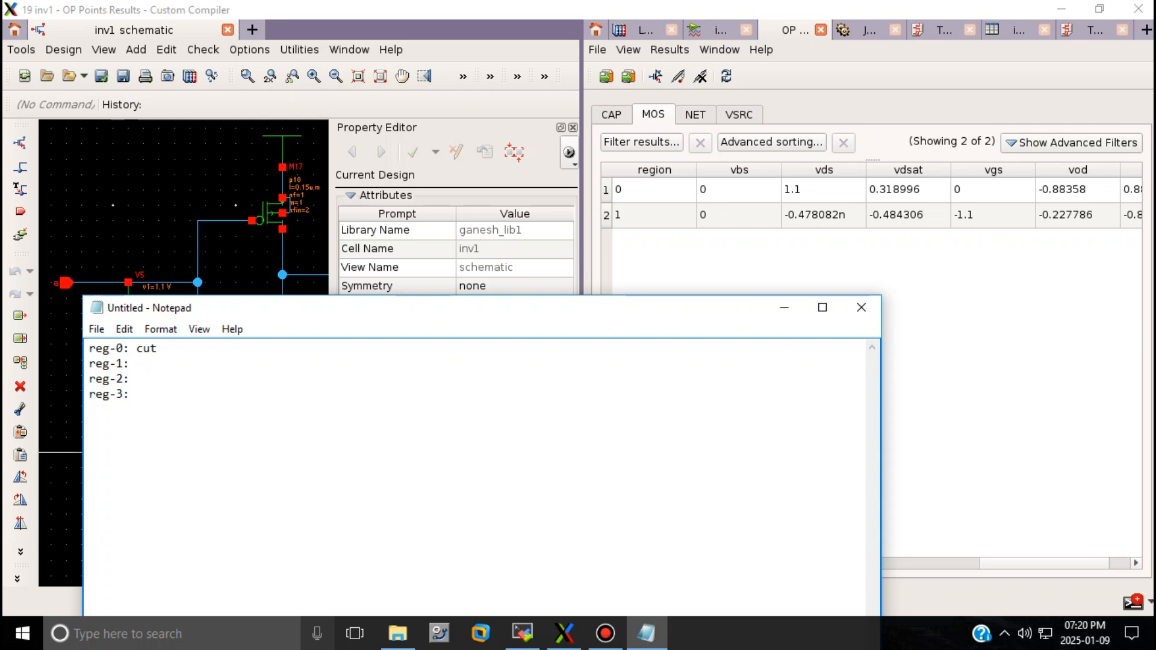
{"action": "type", "text": "lin"}
{"action": "key", "text": "Down"}
{"action": "type", "text": "sat"}
{"action": "key", "text": "Down"}
{"action": "type", "text": "sth"}
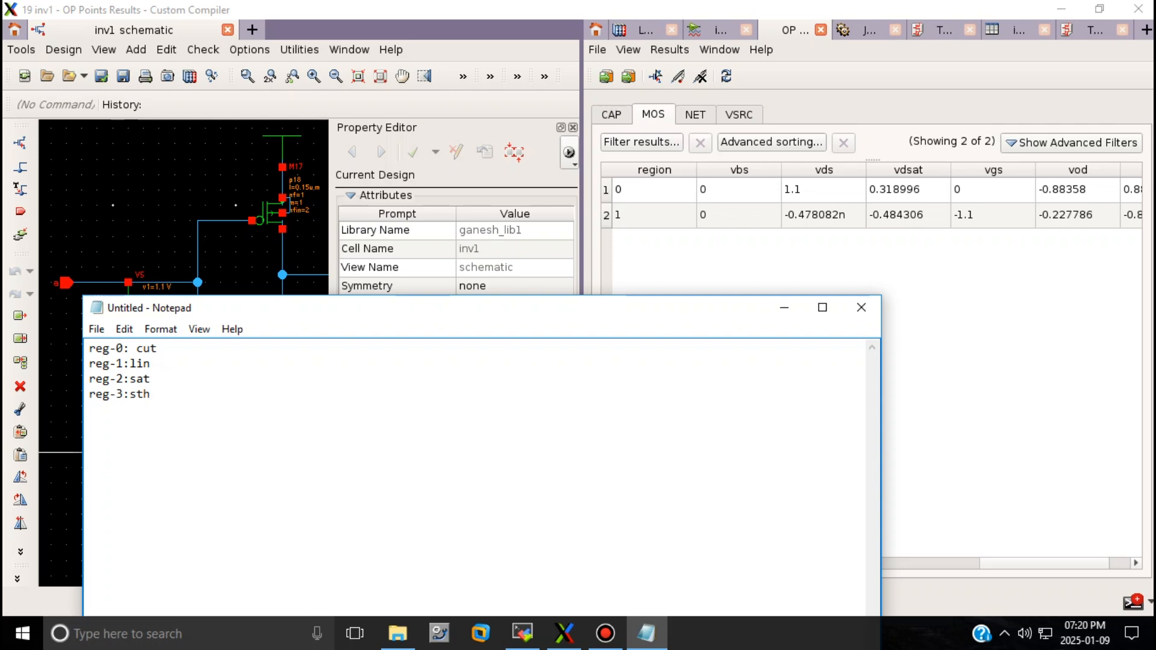
Compare the region codes of M16 and M17 in the Custom Compiler results with the Notepad legend.
{"action": "key", "text": "alt+Tab"}
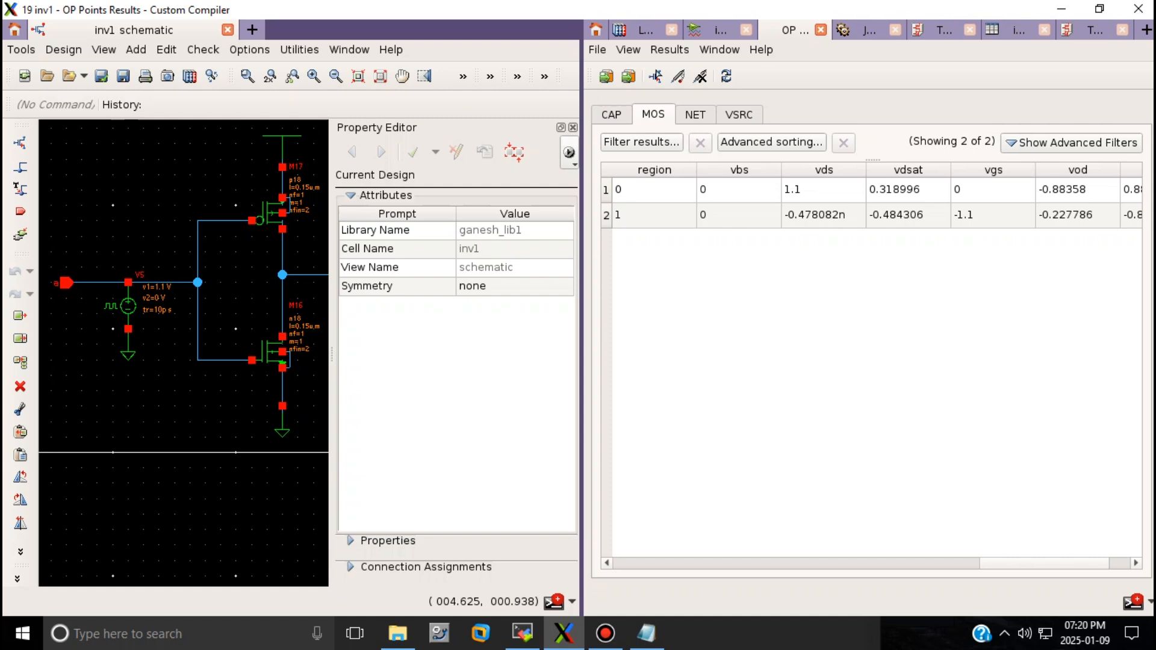
{"action": "left_click", "coordinate": [646, 633]}
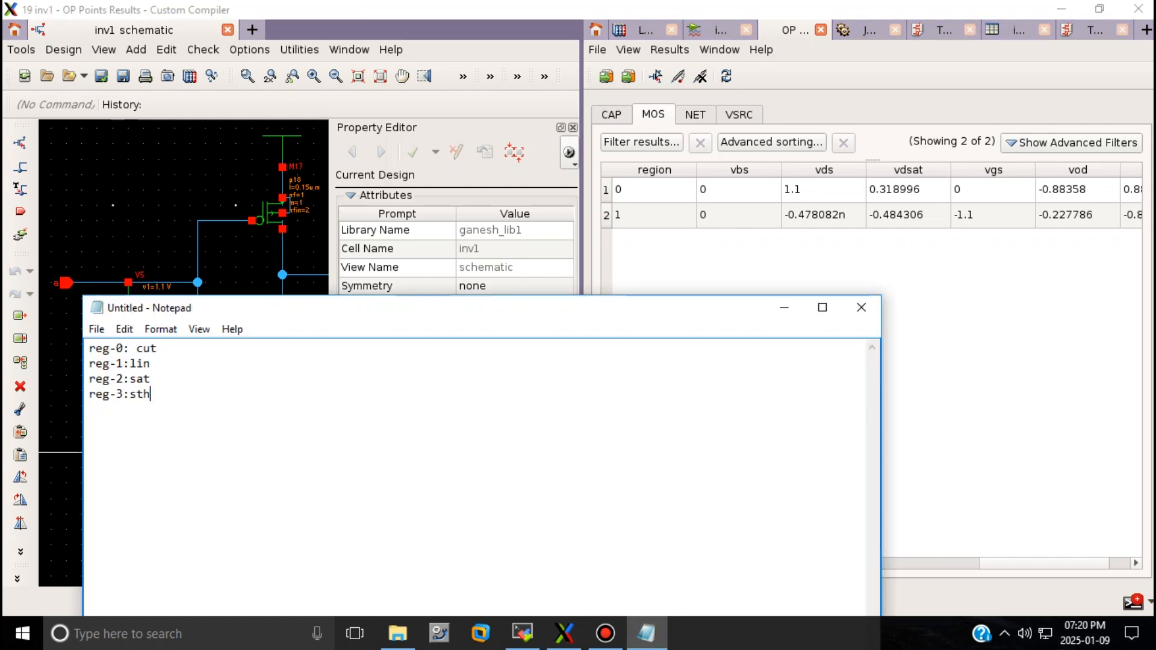
{"action": "key", "text": "alt+Tab"}
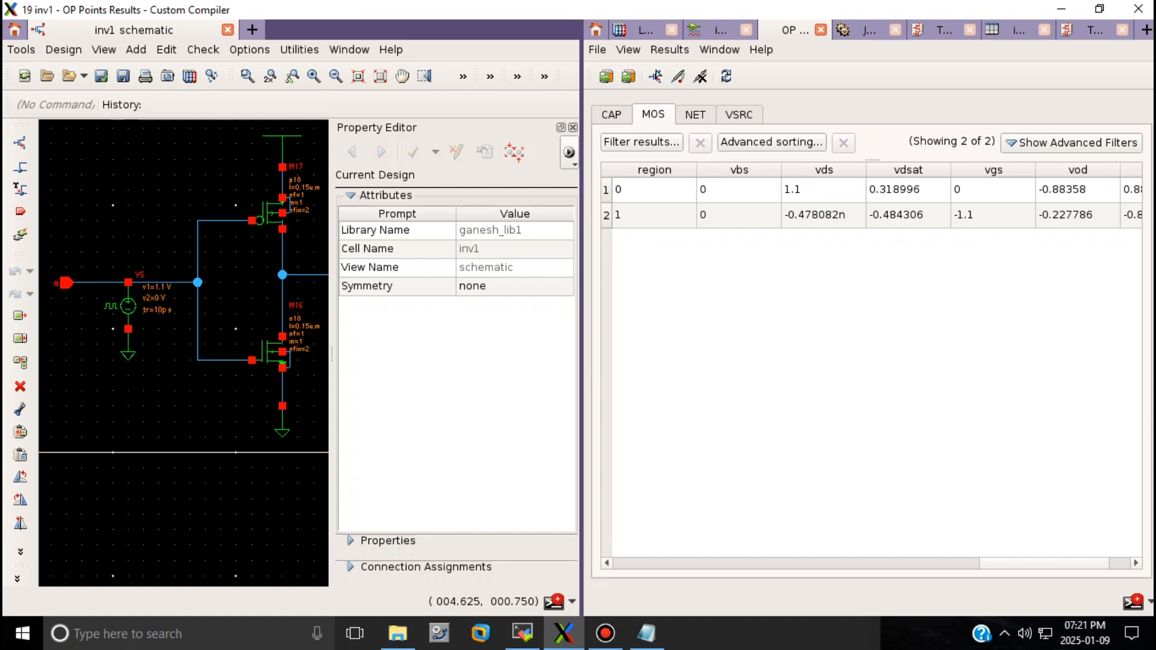
Review the operating point tables for the nets, voltage sources, capacitor and MOS transistors.
{"action": "left_click_drag", "start_coordinate": [1045, 564], "coordinate": [678, 564]}
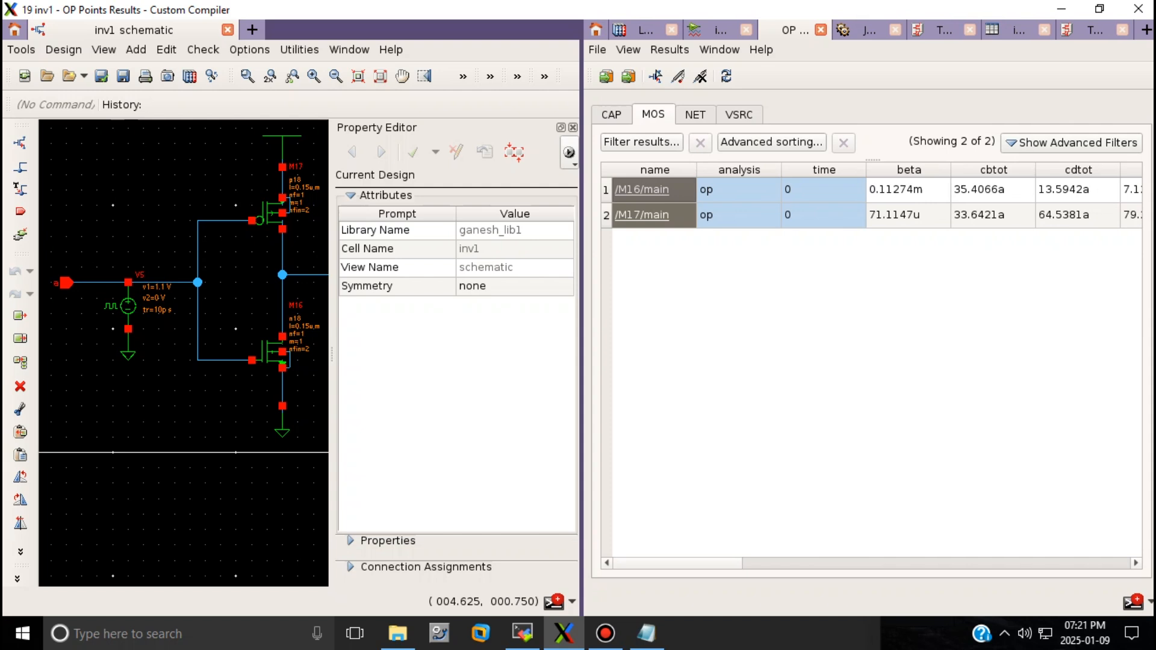
{"action": "left_click", "coordinate": [695, 114]}
{"action": "left_click", "coordinate": [739, 115]}
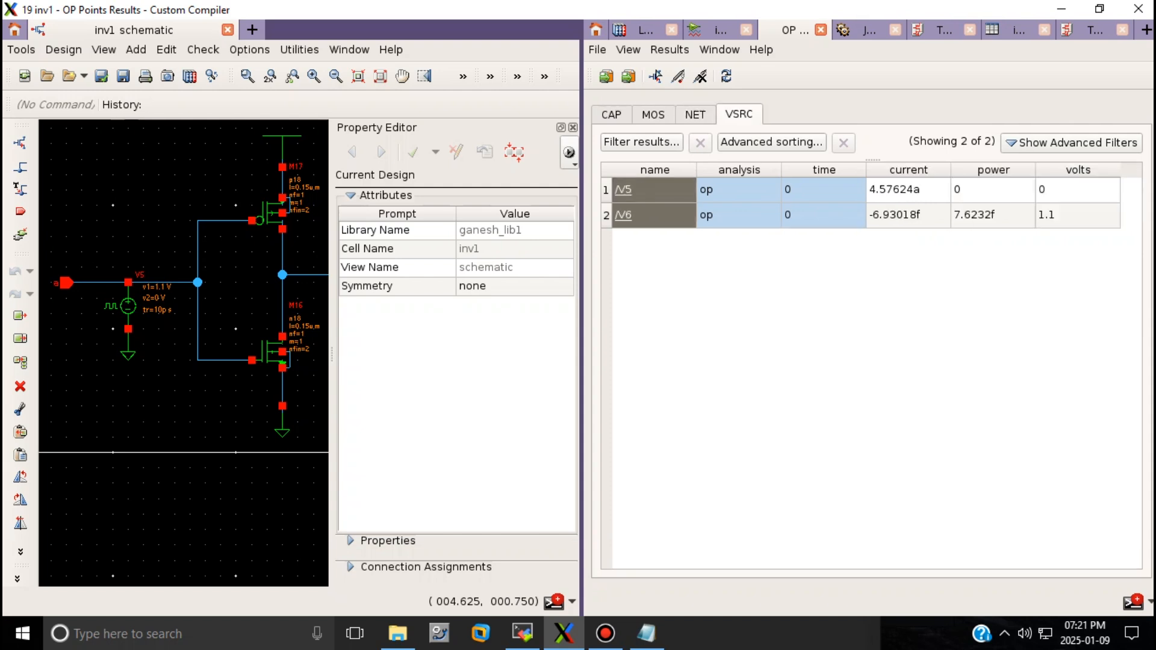
{"action": "left_click", "coordinate": [611, 115]}
{"action": "left_click", "coordinate": [653, 114]}
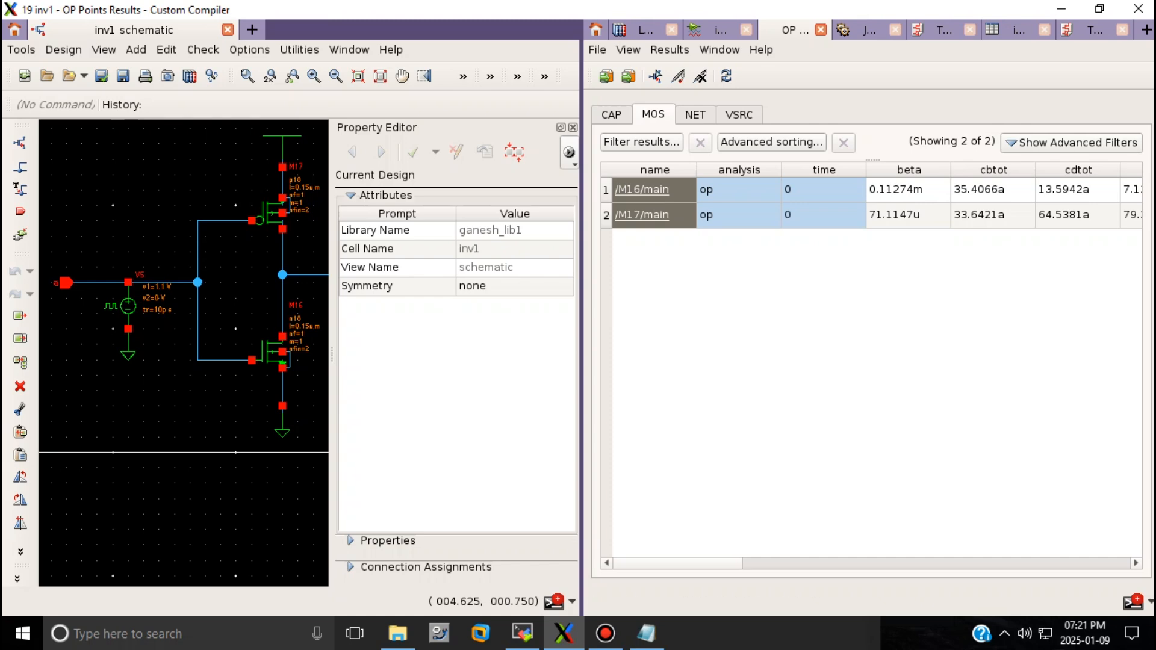
Merge the split inv1 schematic back into the main window and close the OP Points Results and Job Monitor views.
{"action": "left_click_drag", "start_coordinate": [133, 30], "coordinate": [576, 322]}
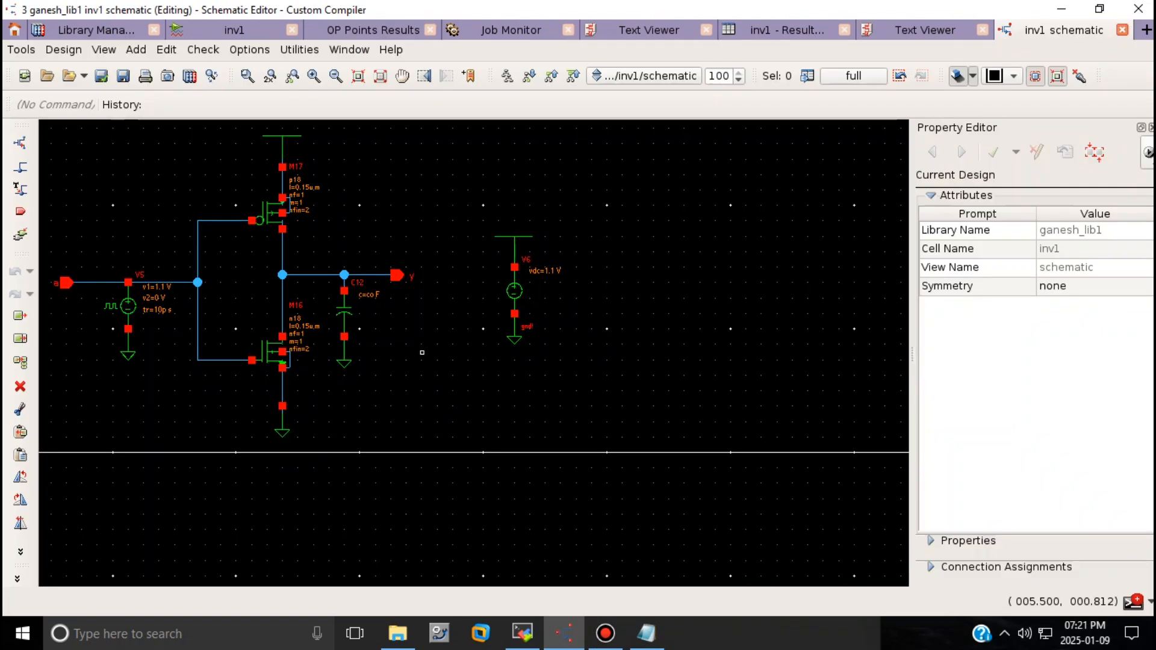
{"action": "key", "text": "Left"}
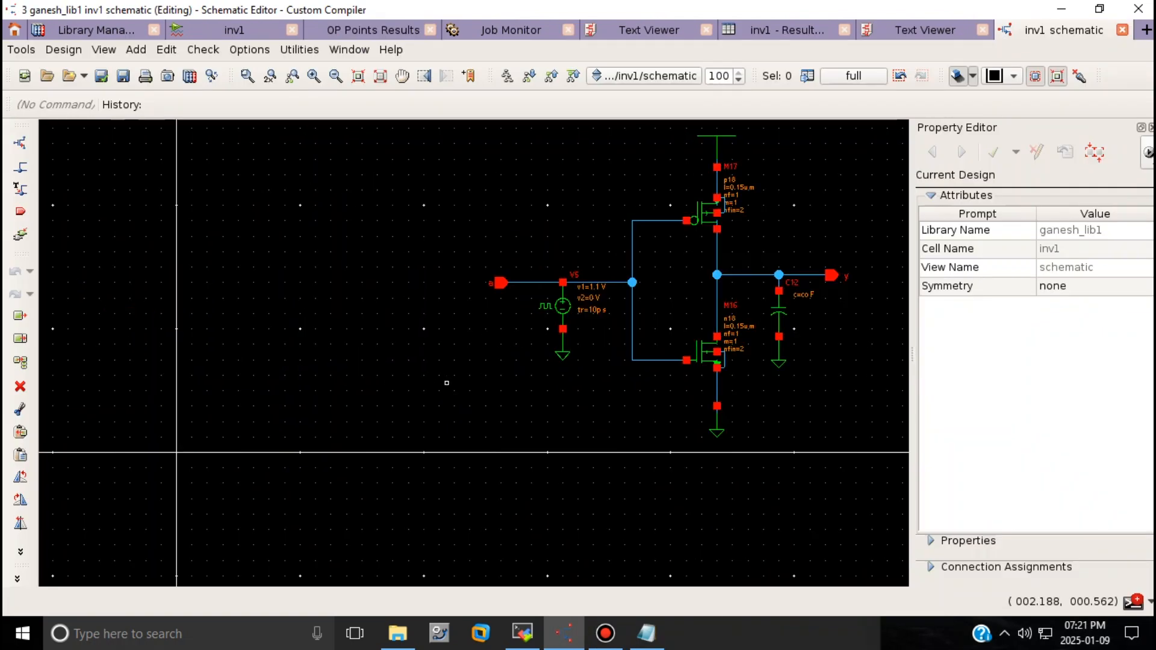
{"action": "left_click", "coordinate": [360, 30]}
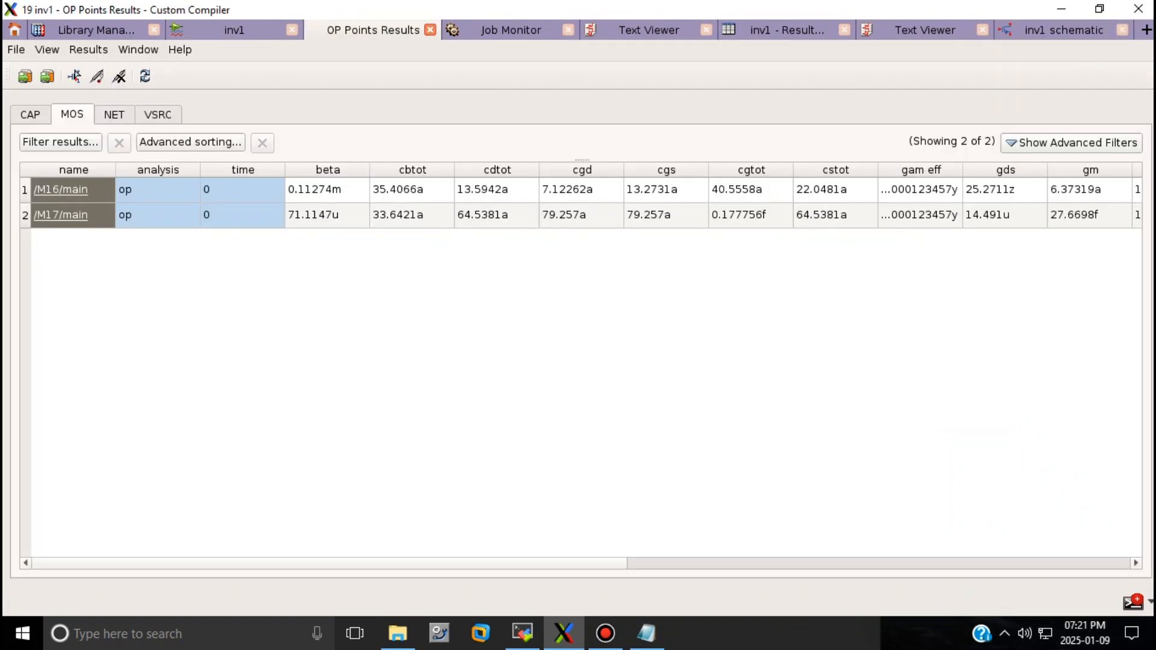
{"action": "left_click", "coordinate": [430, 30]}
{"action": "left_click", "coordinate": [422, 31]}
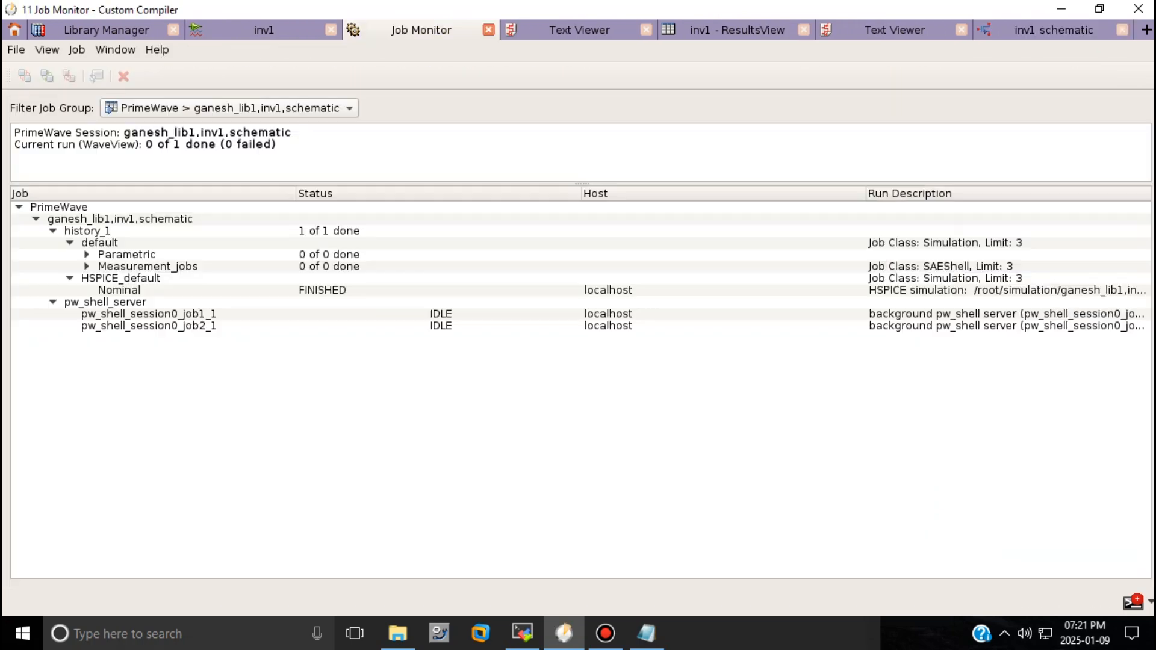
{"action": "left_click", "coordinate": [488, 30]}
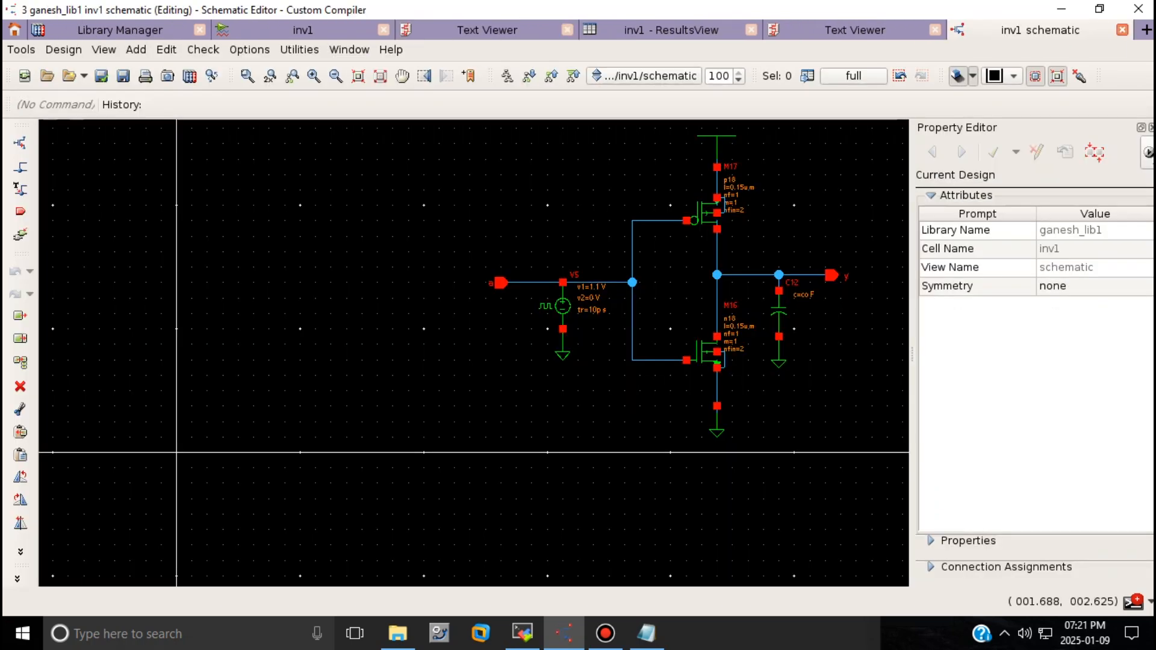
Close both Text Viewers, the inv1 ResultsView and the inv1 schematic, leaving only the Library Manager and PrimeWave session open.
{"action": "left_click", "coordinate": [489, 30]}
{"action": "left_click", "coordinate": [567, 29]}
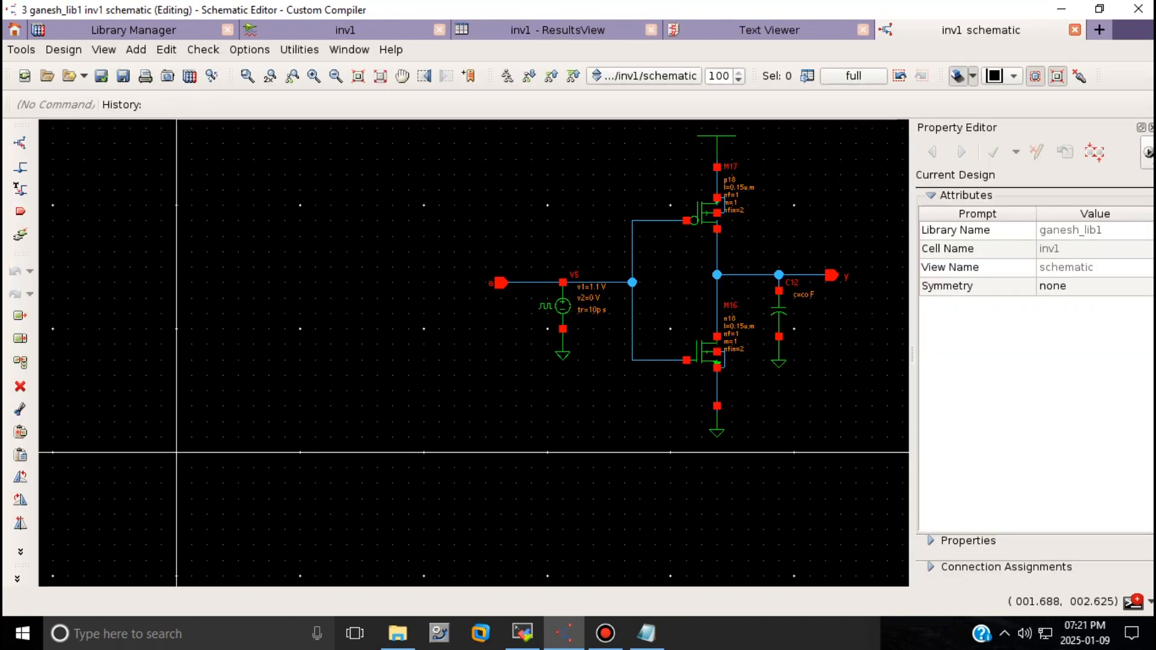
{"action": "left_click", "coordinate": [564, 30]}
{"action": "left_click", "coordinate": [651, 29]}
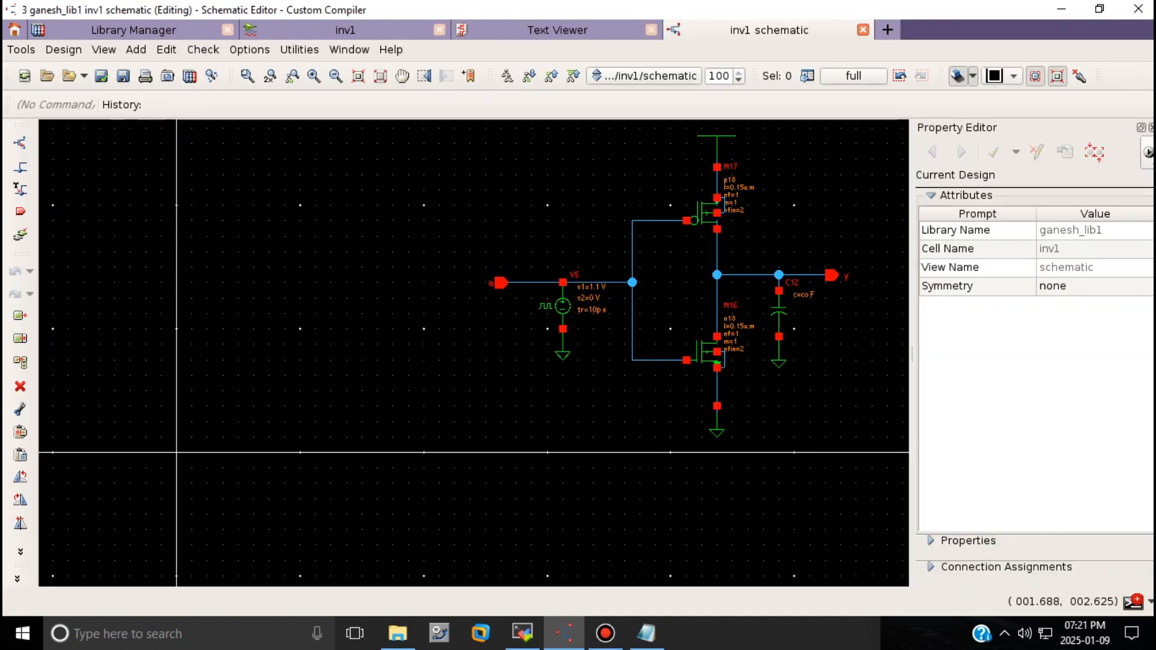
{"action": "left_click", "coordinate": [557, 30]}
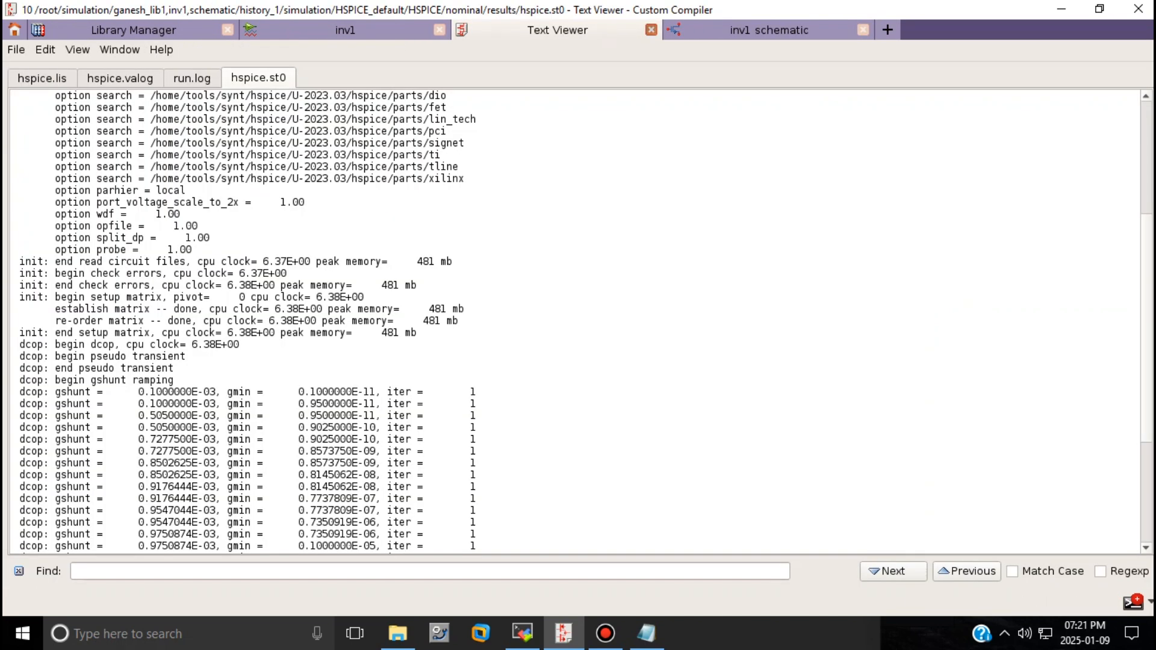
{"action": "left_click", "coordinate": [651, 30]}
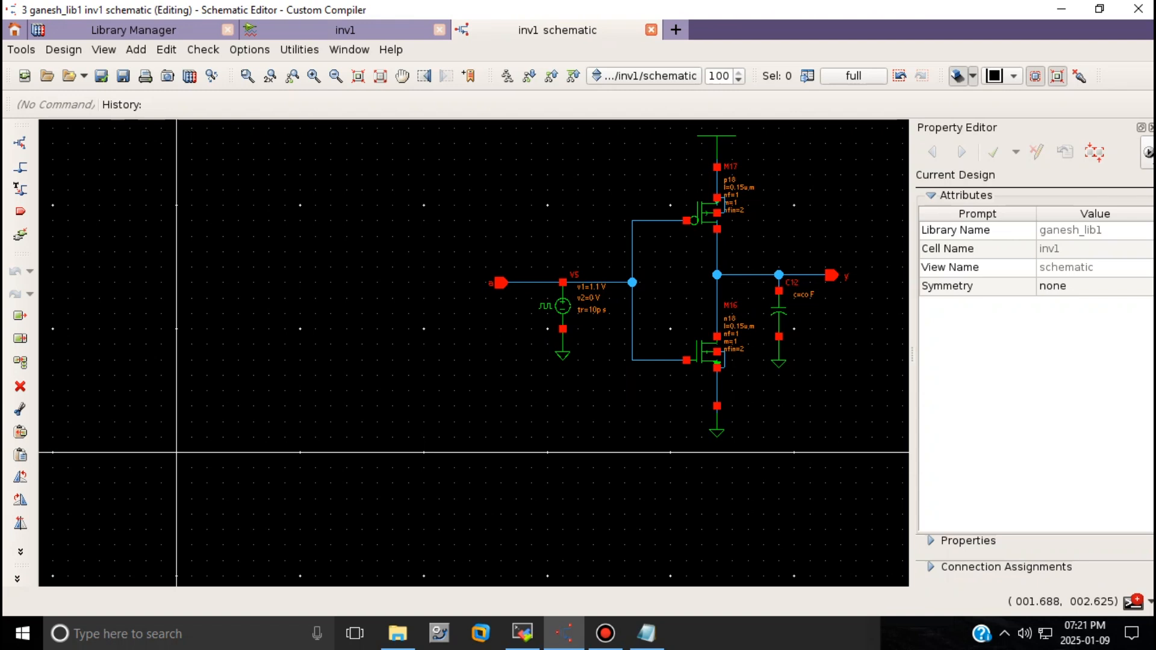
{"action": "left_click", "coordinate": [651, 30]}
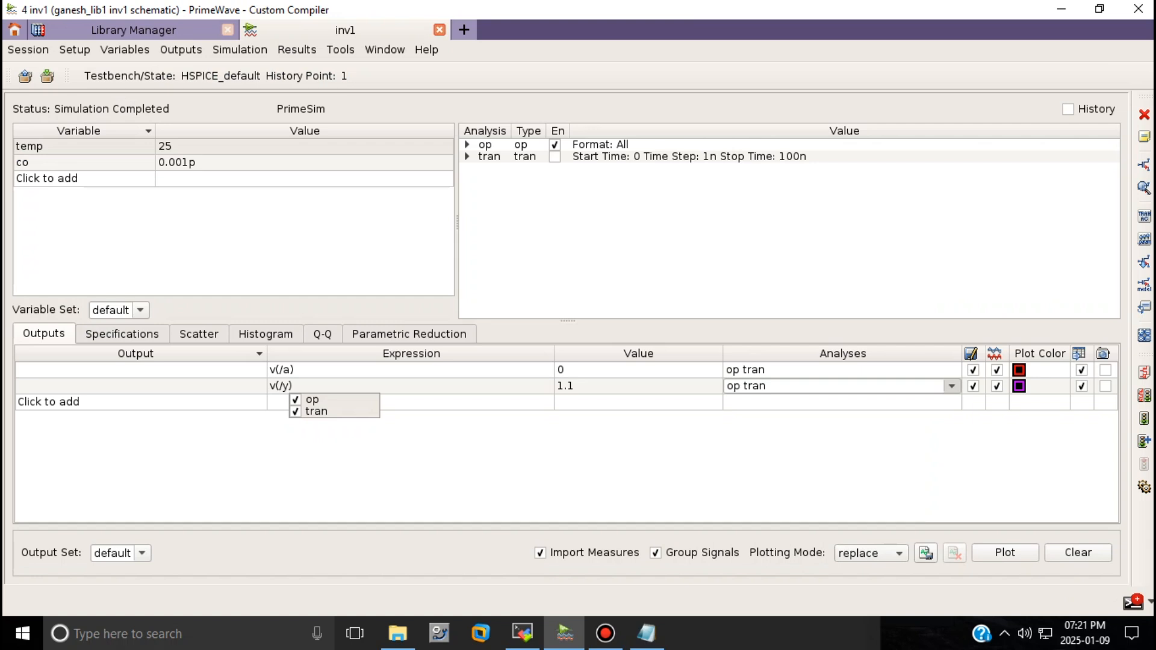
Annotate the DC node voltages on the inv1 schematic and inspect net a and the gate of M17.
{"action": "key", "text": "Escape"}
{"action": "left_click", "coordinate": [240, 50]}
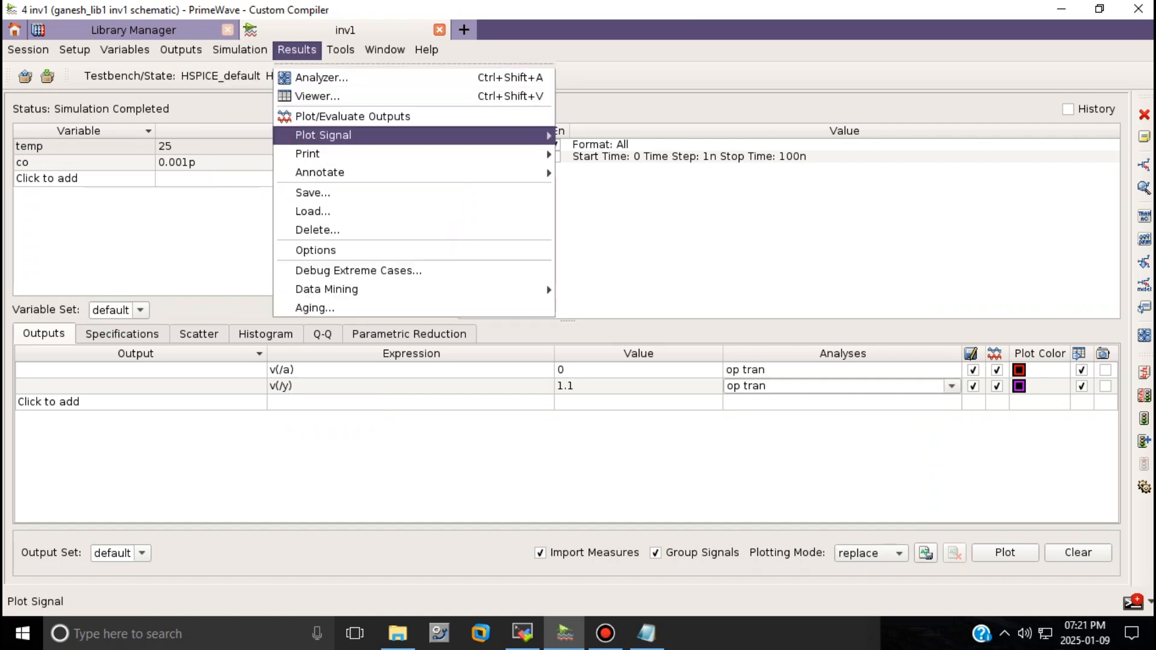
{"action": "mouse_move", "coordinate": [320, 172]}
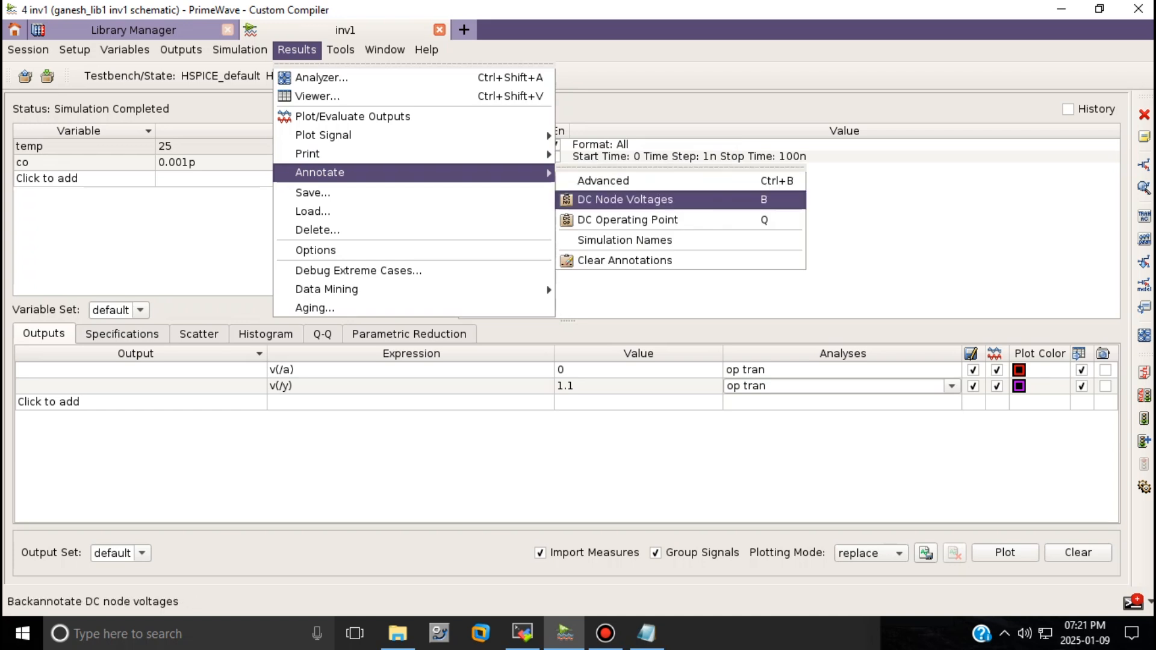
{"action": "left_click", "coordinate": [625, 199]}
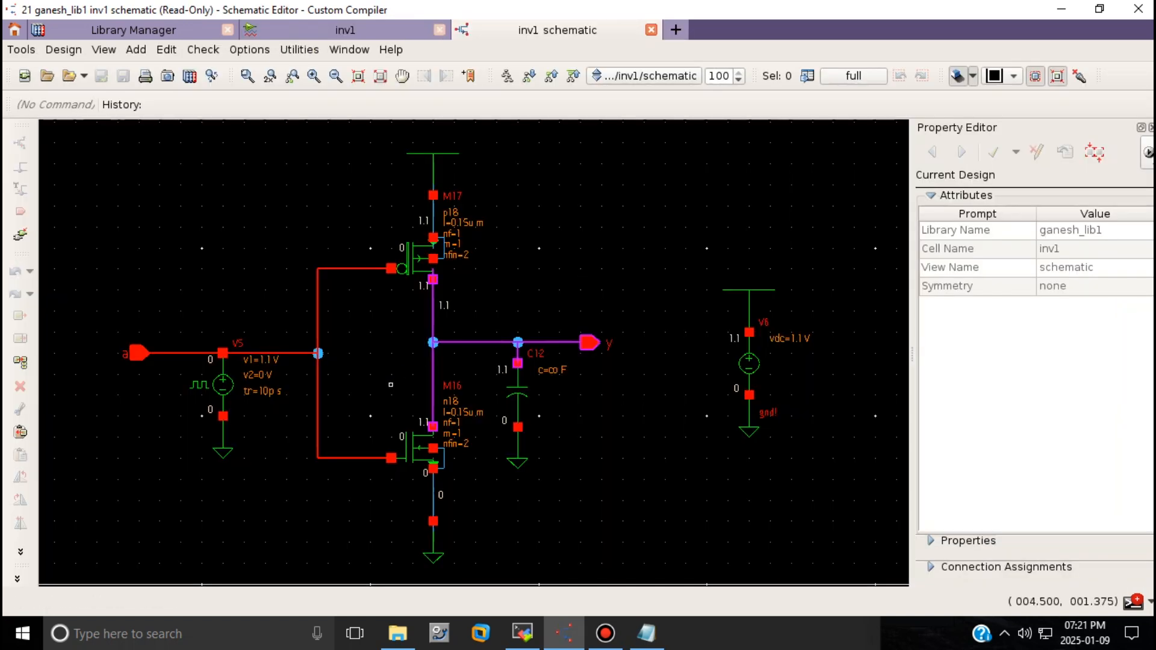
{"action": "left_click", "coordinate": [350, 269]}
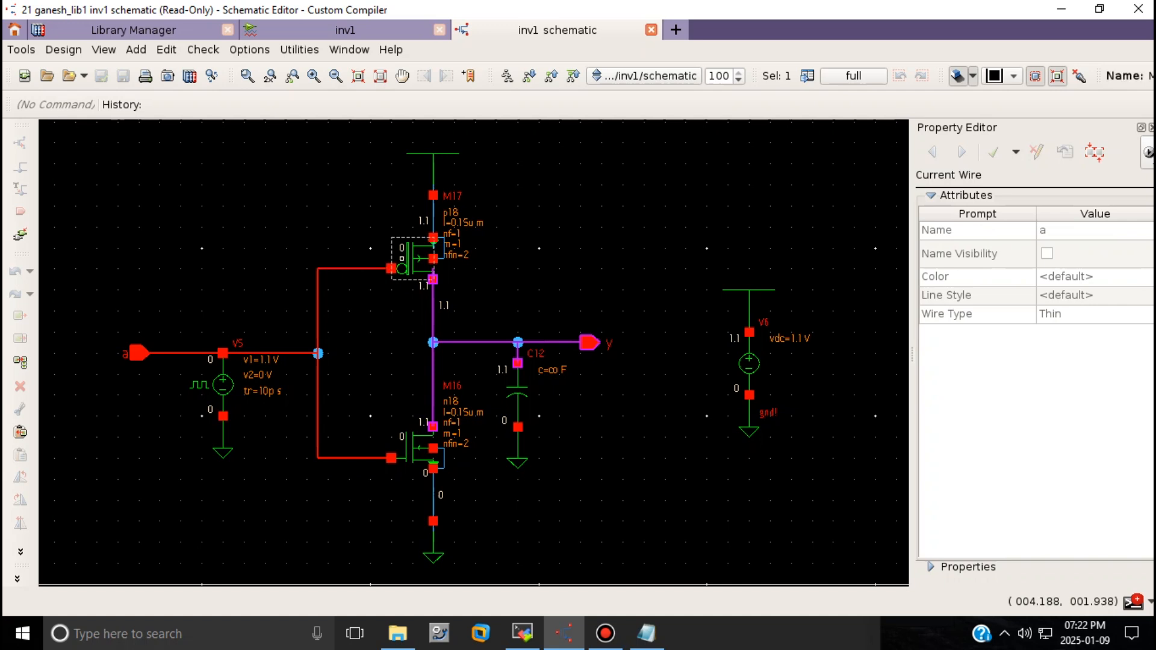
{"action": "left_click", "coordinate": [402, 248]}
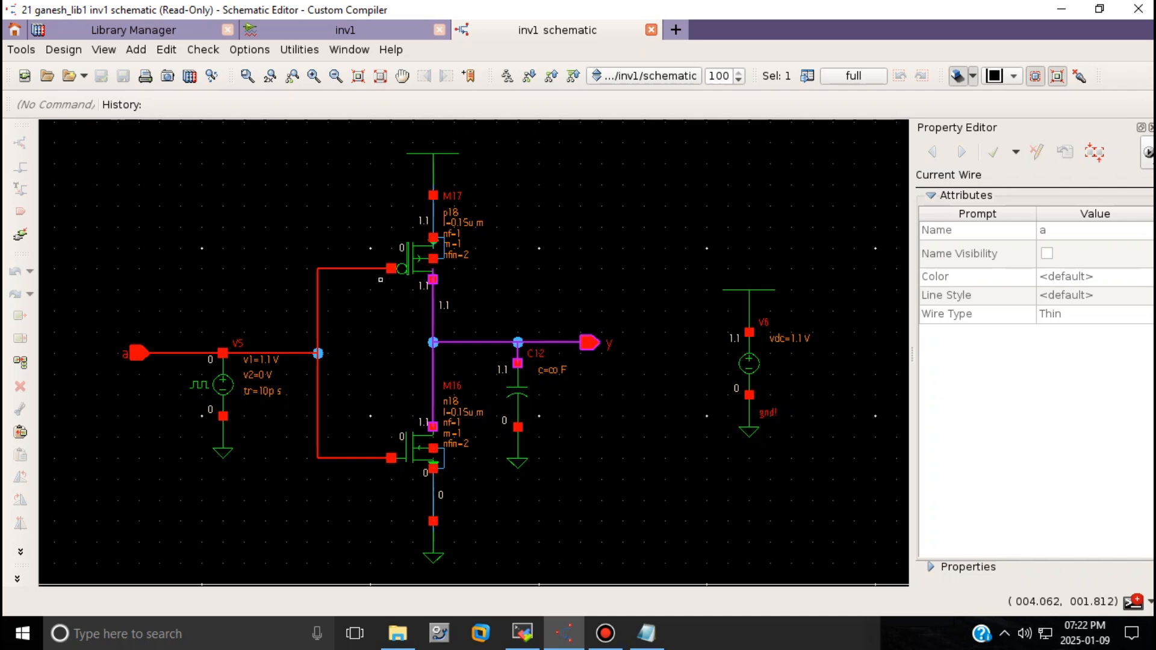
Annotate the DC operating point values on the inv1 schematic and examine them at both transistors.
{"action": "left_click", "coordinate": [345, 30]}
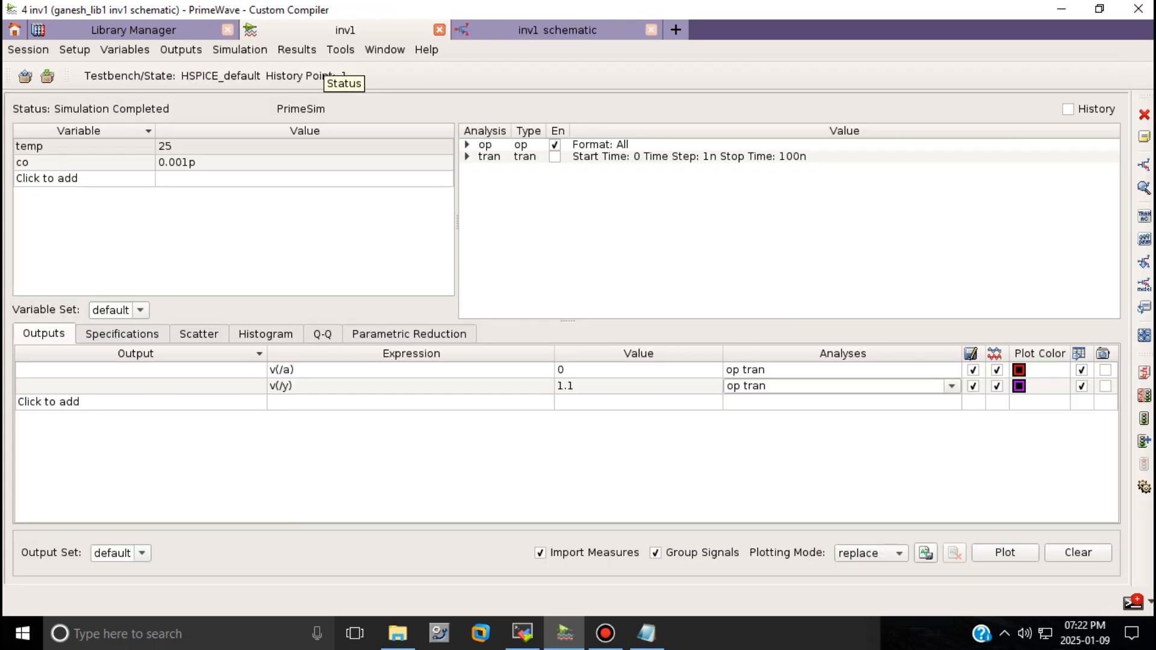
{"action": "left_click", "coordinate": [340, 50]}
{"action": "mouse_move", "coordinate": [297, 50]}
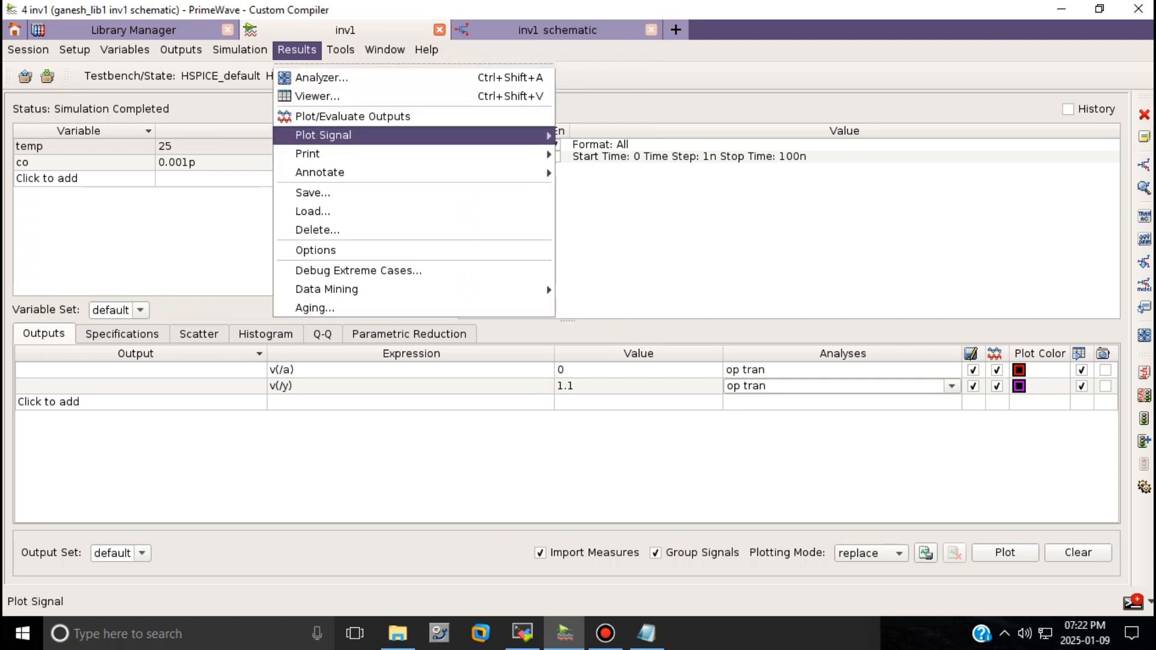
{"action": "mouse_move", "coordinate": [320, 173]}
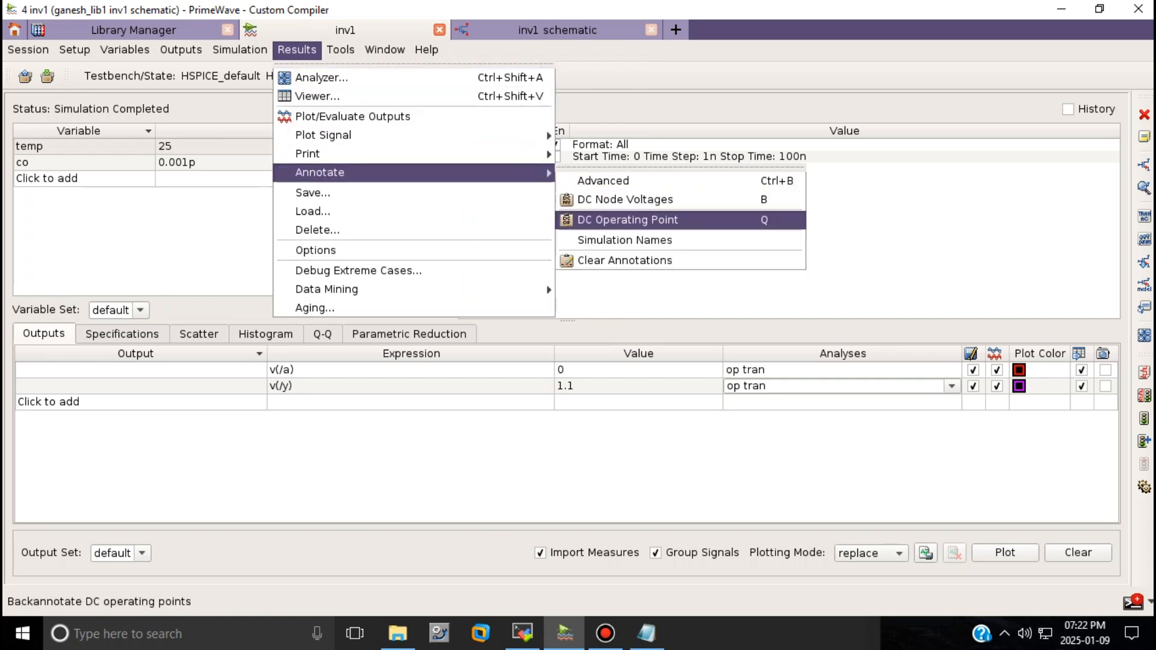
{"action": "left_click", "coordinate": [626, 220]}
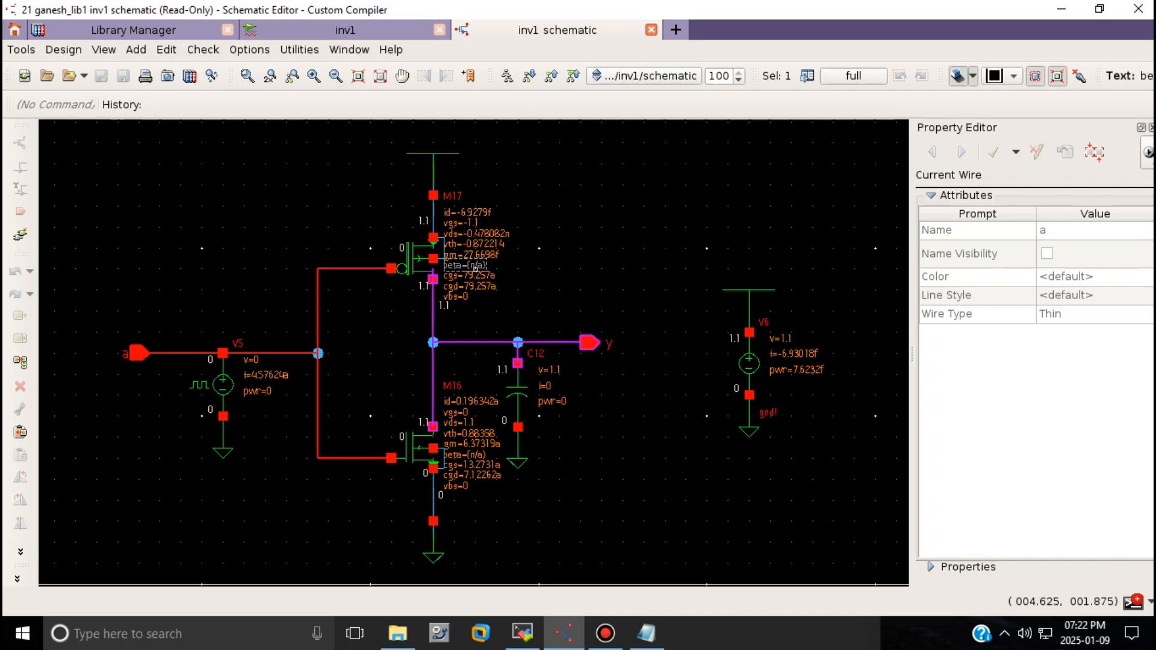
{"action": "scroll", "coordinate": [464, 299], "scroll_direction": "up", "scroll_amount": 1}
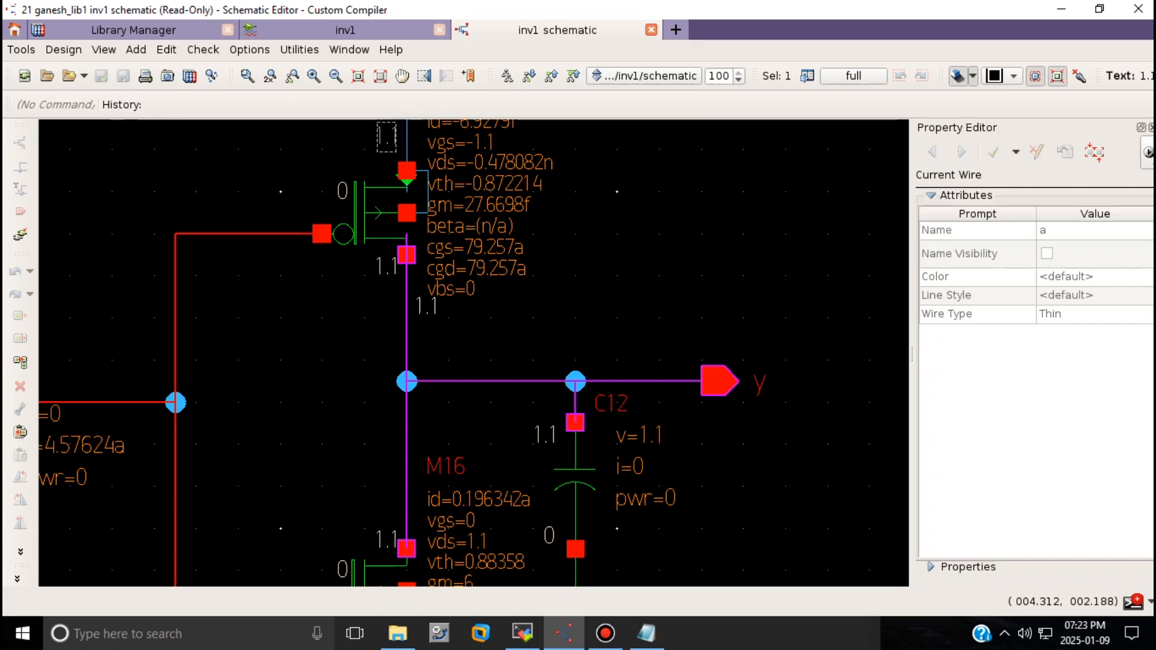
Apply advanced annotations with DC OP values, DC voltages, simulation names and the cutoff, subthreshold, linear and saturation region colours.
{"action": "left_click", "coordinate": [345, 30]}
{"action": "left_click", "coordinate": [297, 50]}
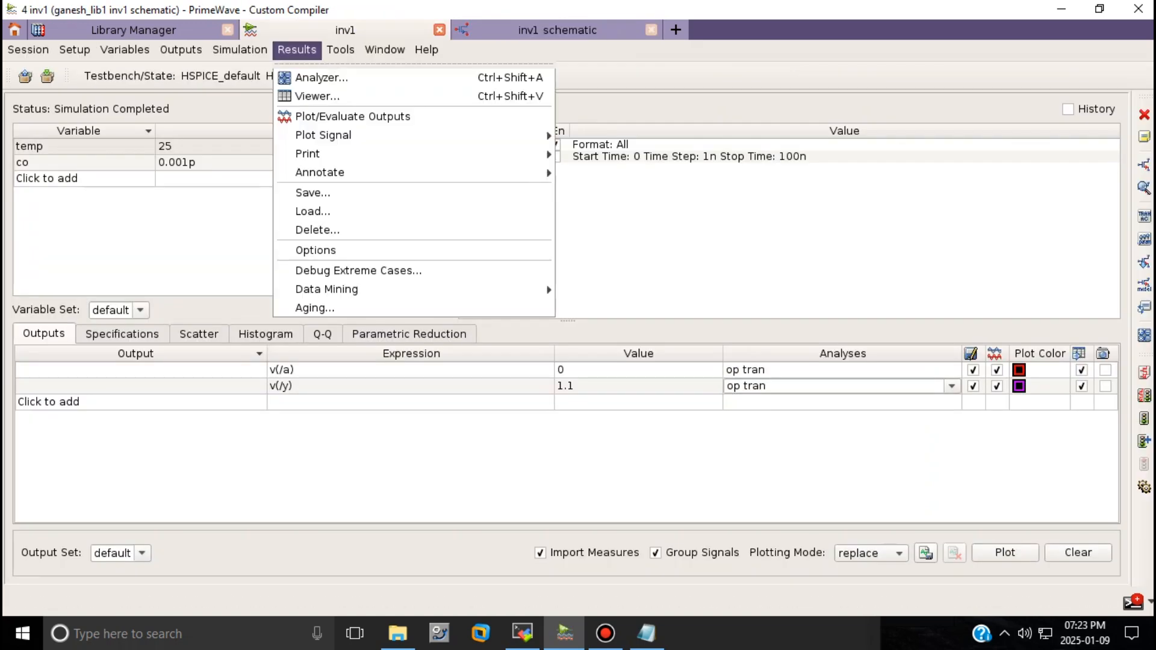
{"action": "mouse_move", "coordinate": [319, 172]}
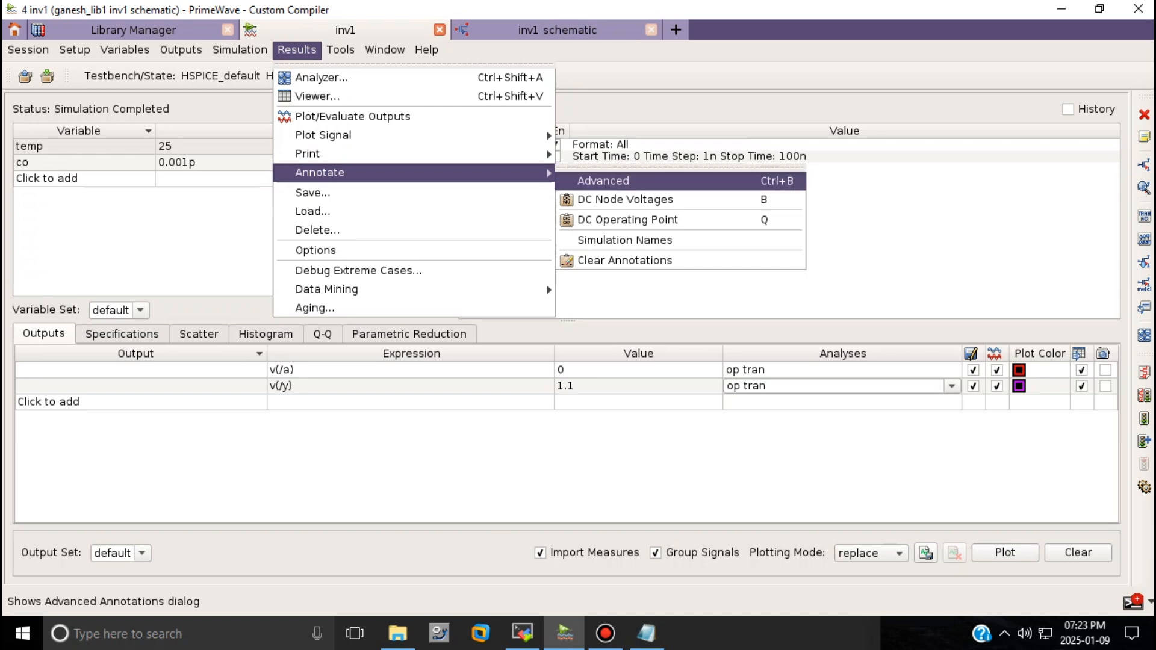
{"action": "left_click", "coordinate": [603, 181]}
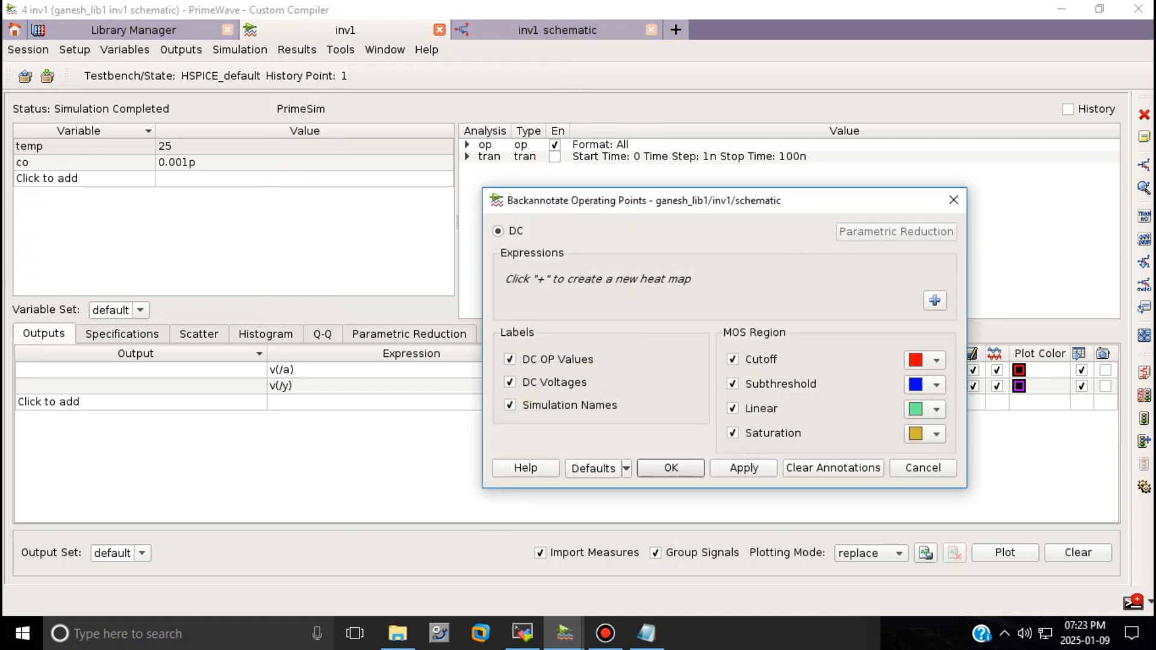
{"action": "left_click", "coordinate": [743, 468]}
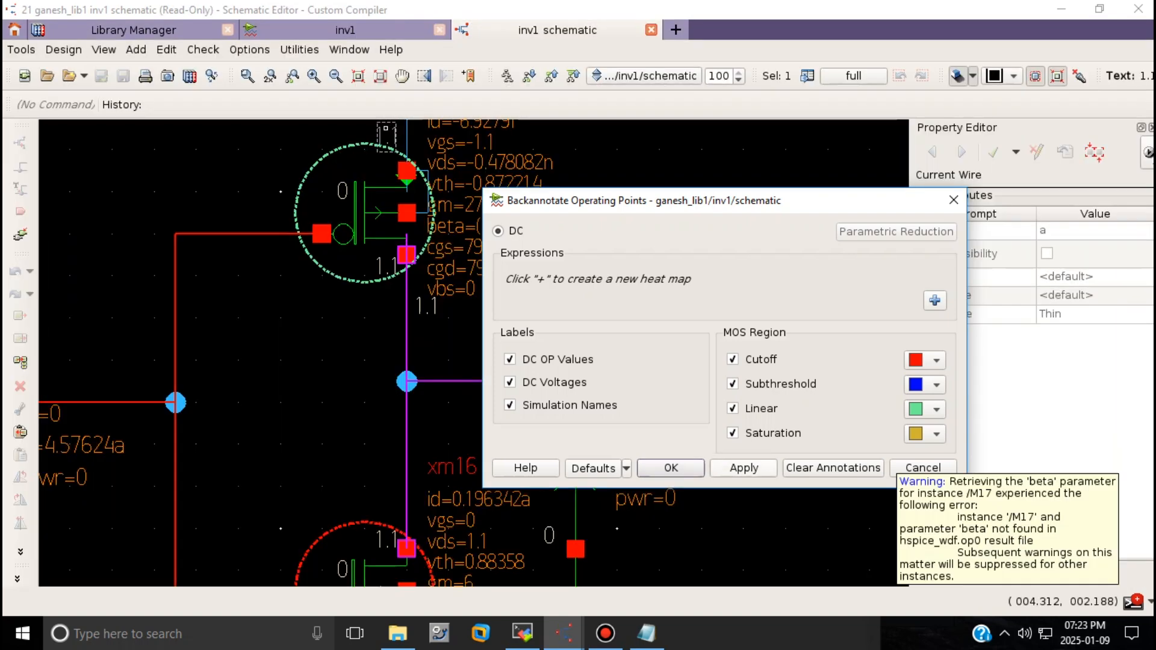
Compare the coloured circles around both transistors with the MOS region colours, and accept the backannotation settings.
{"action": "left_click_drag", "start_coordinate": [697, 199], "coordinate": [766, 173]}
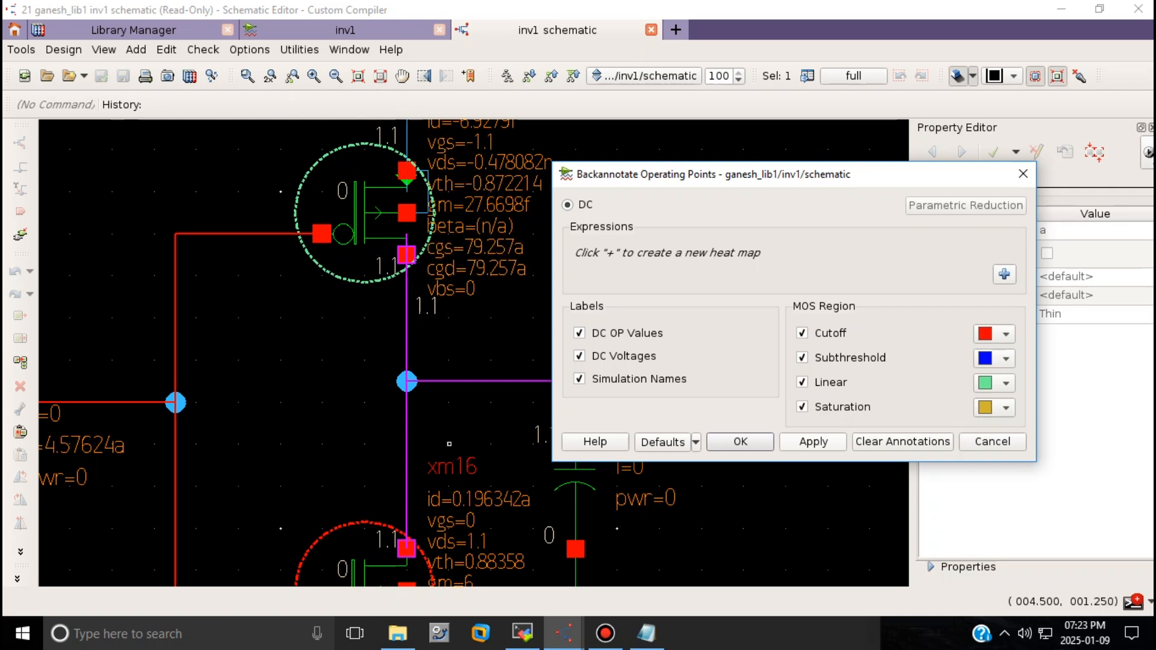
{"action": "left_click", "coordinate": [344, 422]}
{"action": "scroll", "coordinate": [344, 423], "scroll_direction": "down", "scroll_amount": 2}
{"action": "scroll", "coordinate": [343, 421], "scroll_direction": "up", "scroll_amount": 1}
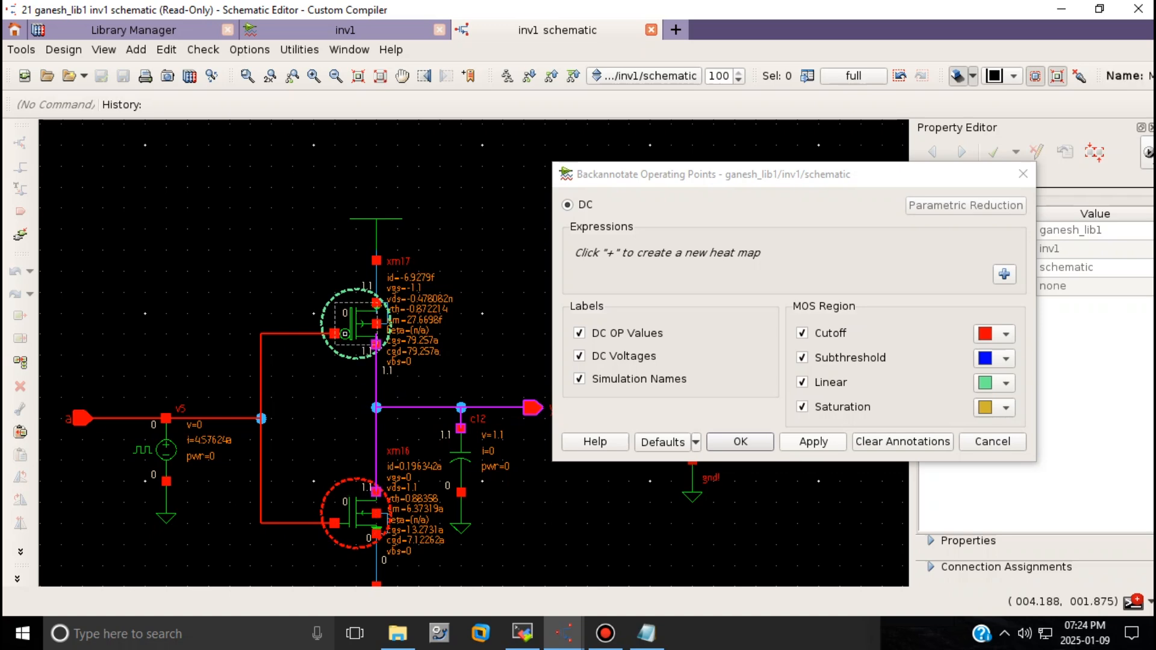
{"action": "left_click", "coordinate": [742, 440]}
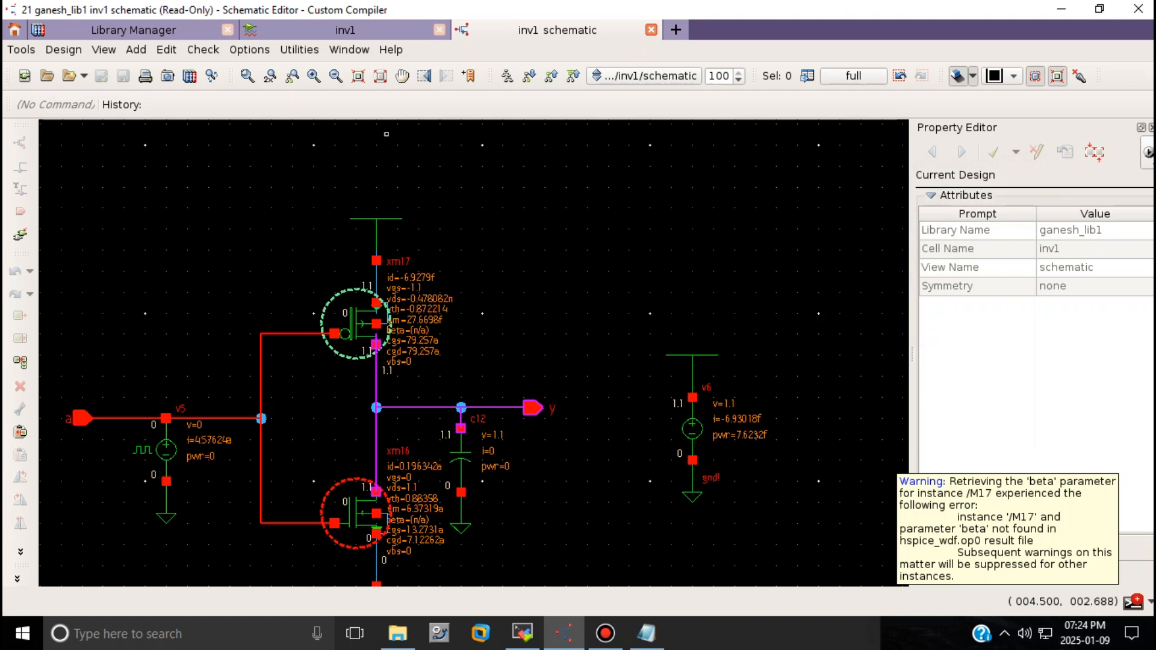
Enable the tran analysis alongside op with a stop time of 93n and rerun the simulation.
{"action": "left_click", "coordinate": [374, 30]}
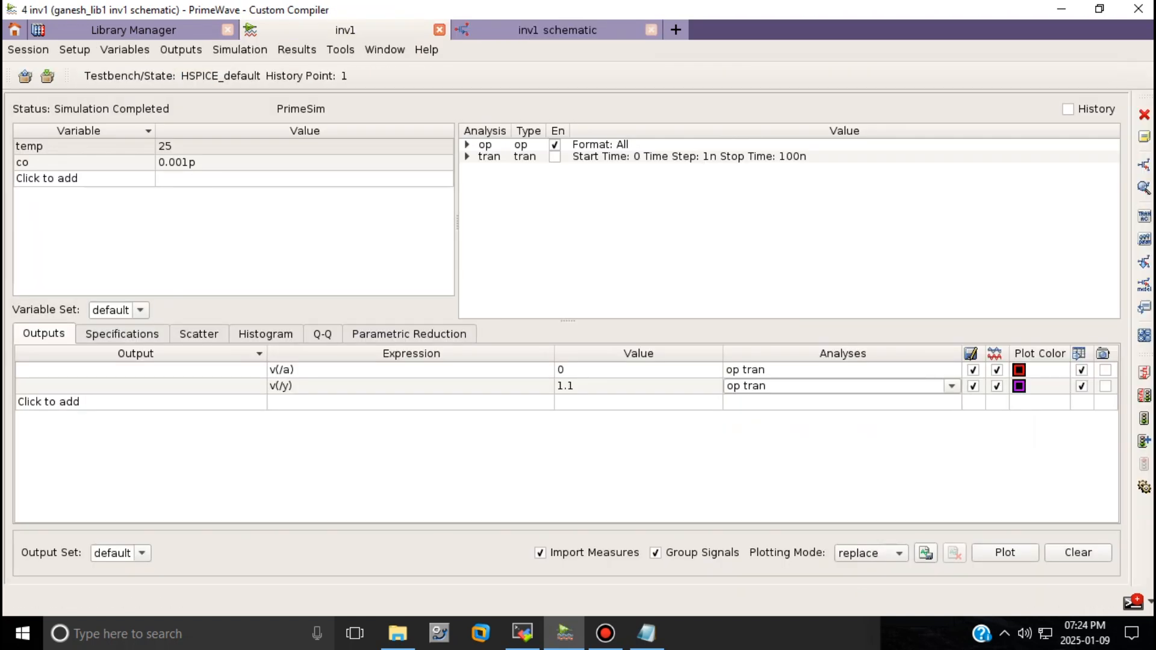
{"action": "left_click", "coordinate": [555, 157]}
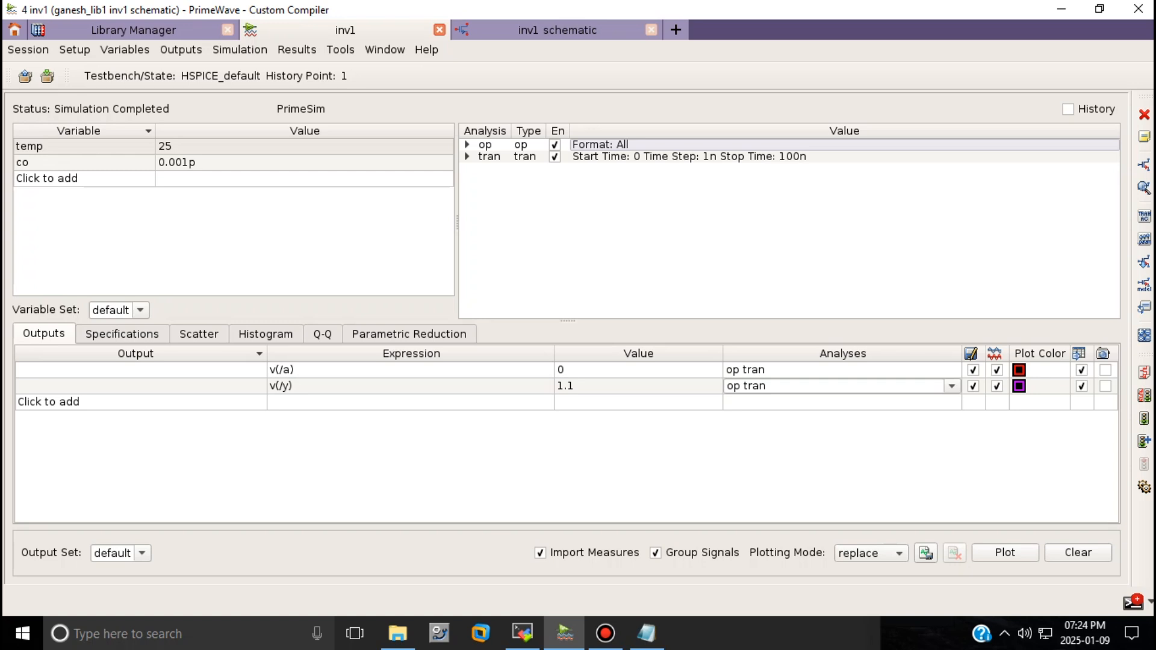
{"action": "double_click", "coordinate": [689, 157]}
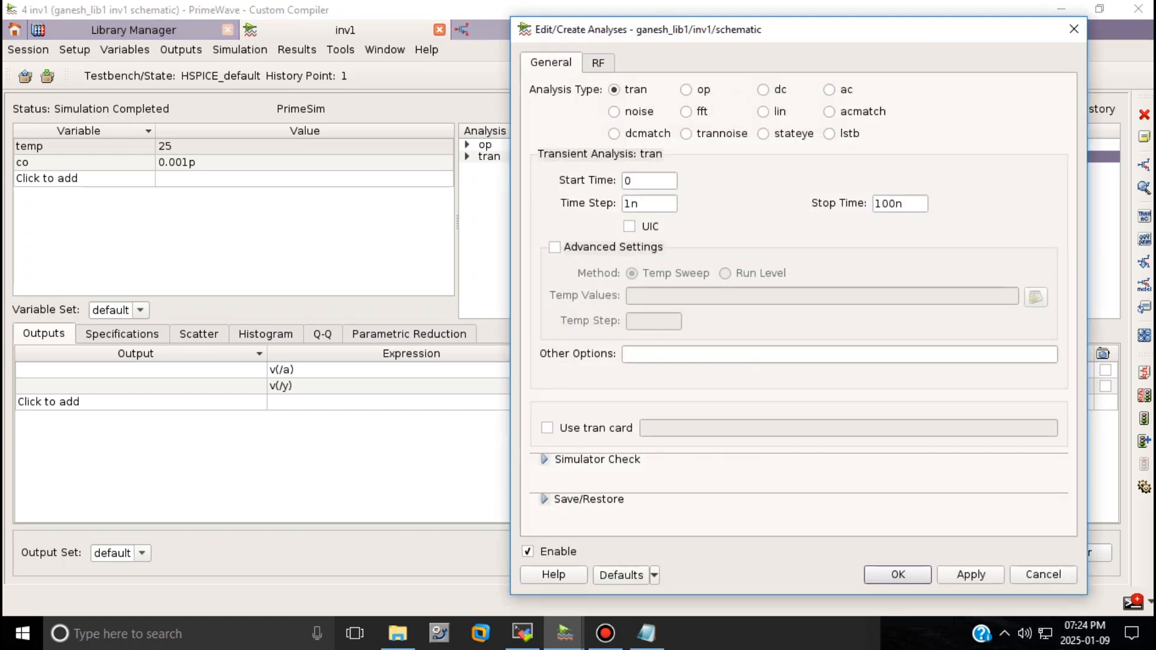
{"action": "left_click_drag", "start_coordinate": [896, 204], "coordinate": [874, 204]}
{"action": "type", "text": "93n"}
{"action": "key", "text": "Return"}
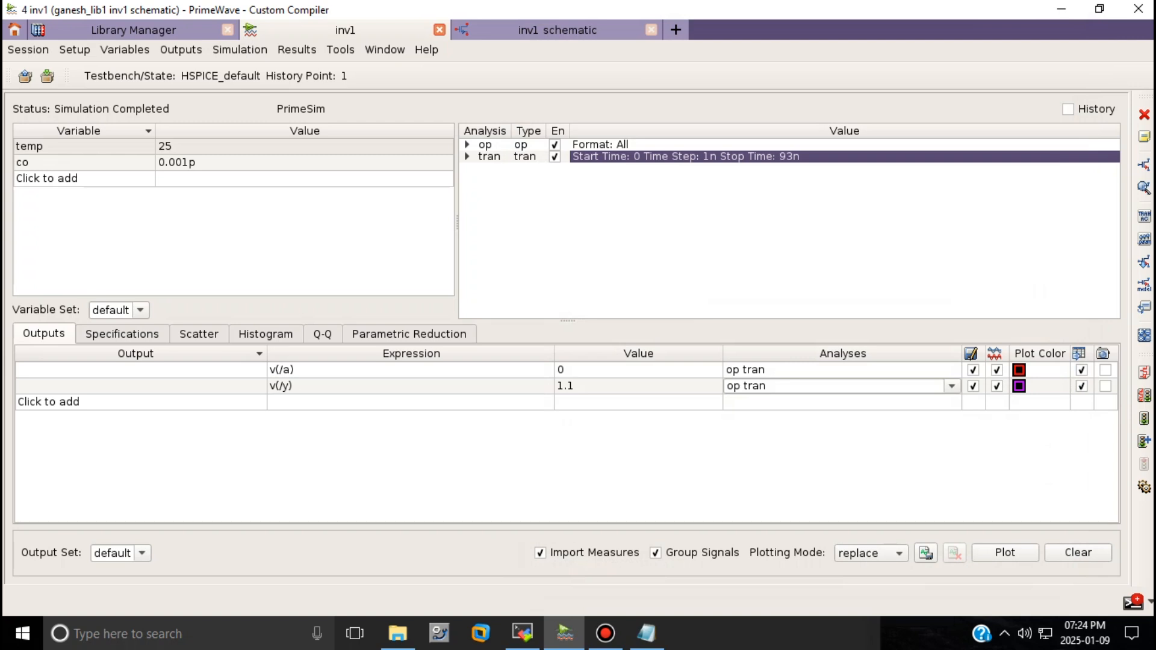
{"action": "left_click", "coordinate": [788, 241]}
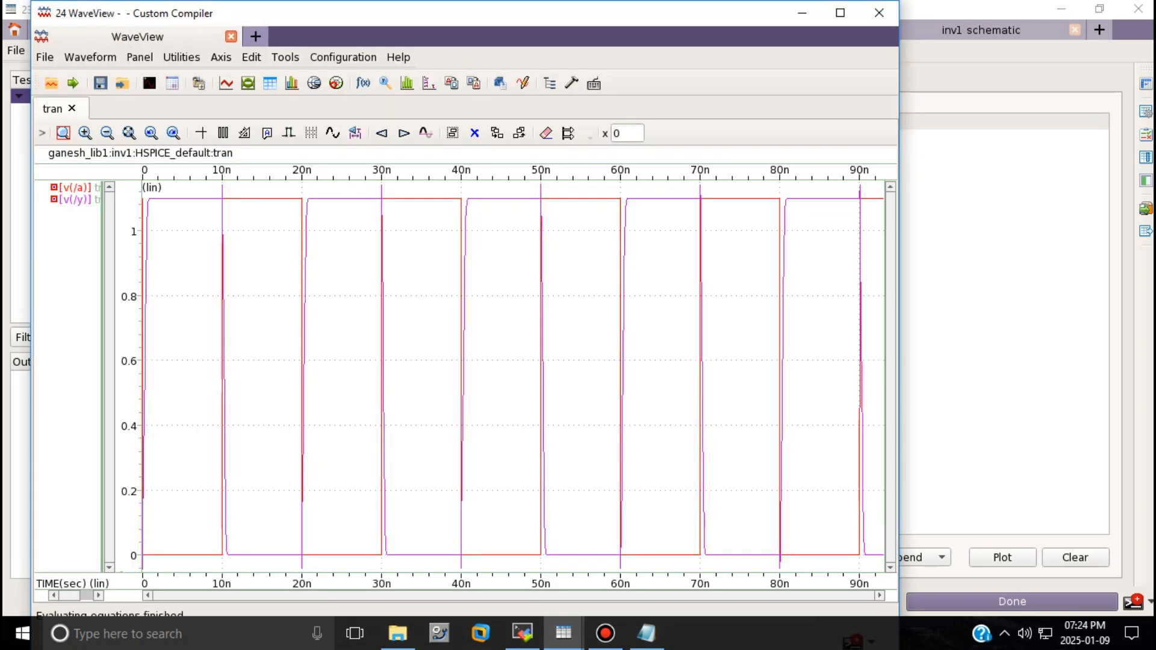
Ungroup the v(/a) and v(/y) transient waveforms into separate panels and minimise the waveform window.
{"action": "right_click", "coordinate": [576, 328]}
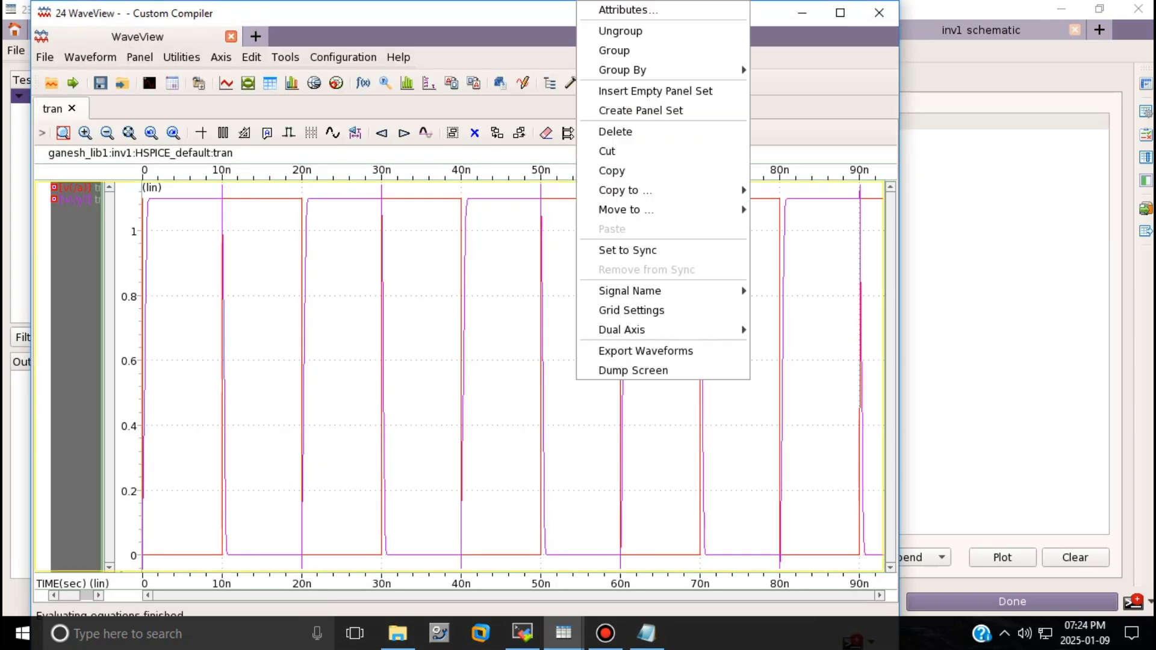
{"action": "left_click", "coordinate": [620, 30]}
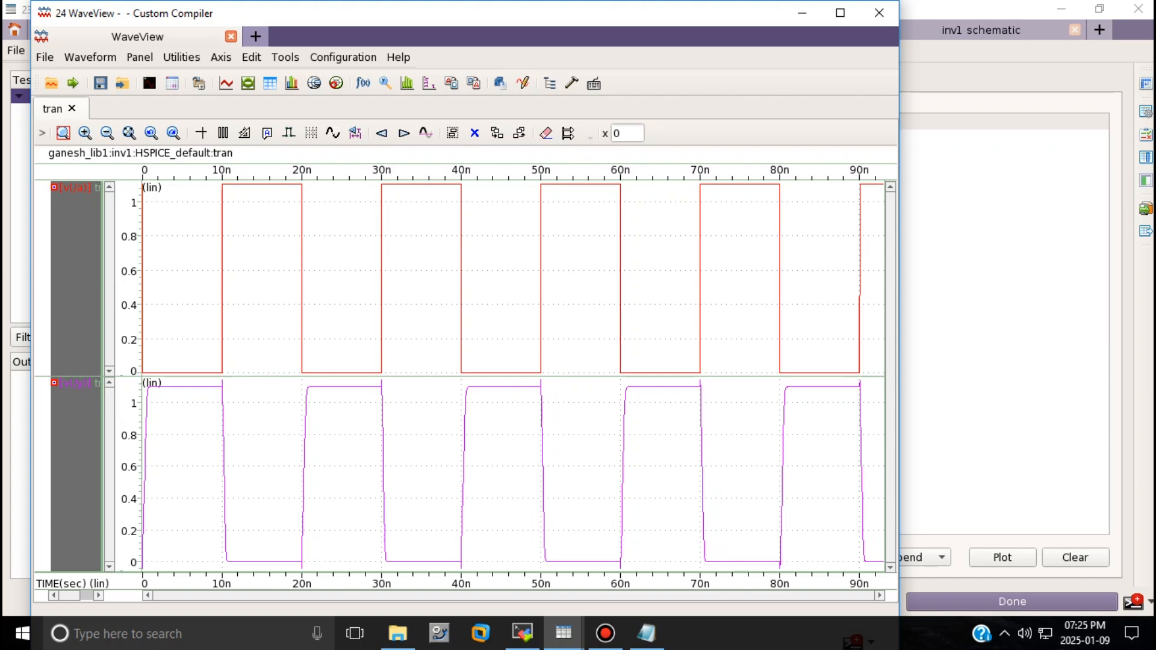
{"action": "left_click", "coordinate": [802, 13]}
{"action": "left_click", "coordinate": [345, 30]}
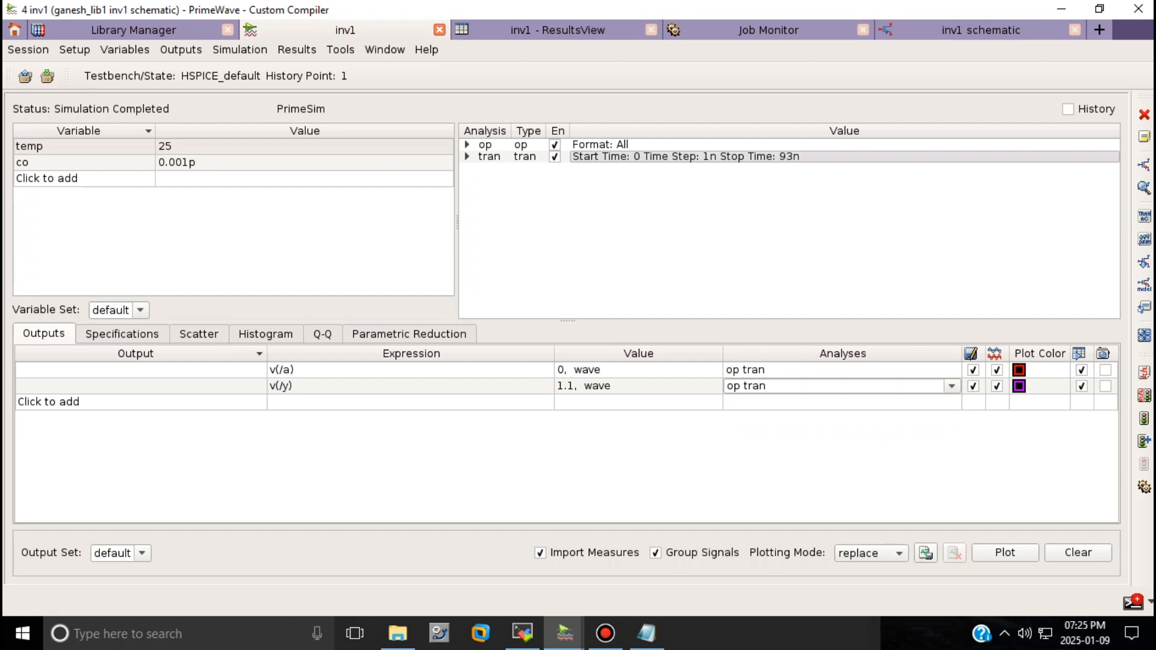
{"action": "left_click", "coordinate": [981, 30]}
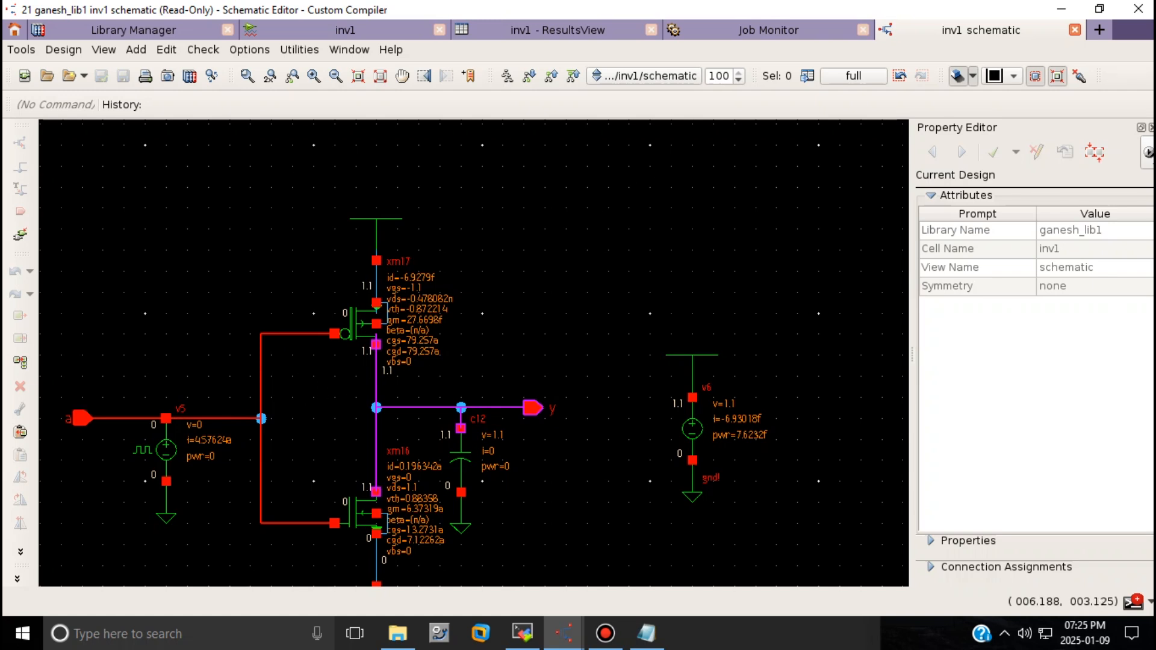
{"action": "left_click", "coordinate": [544, 30]}
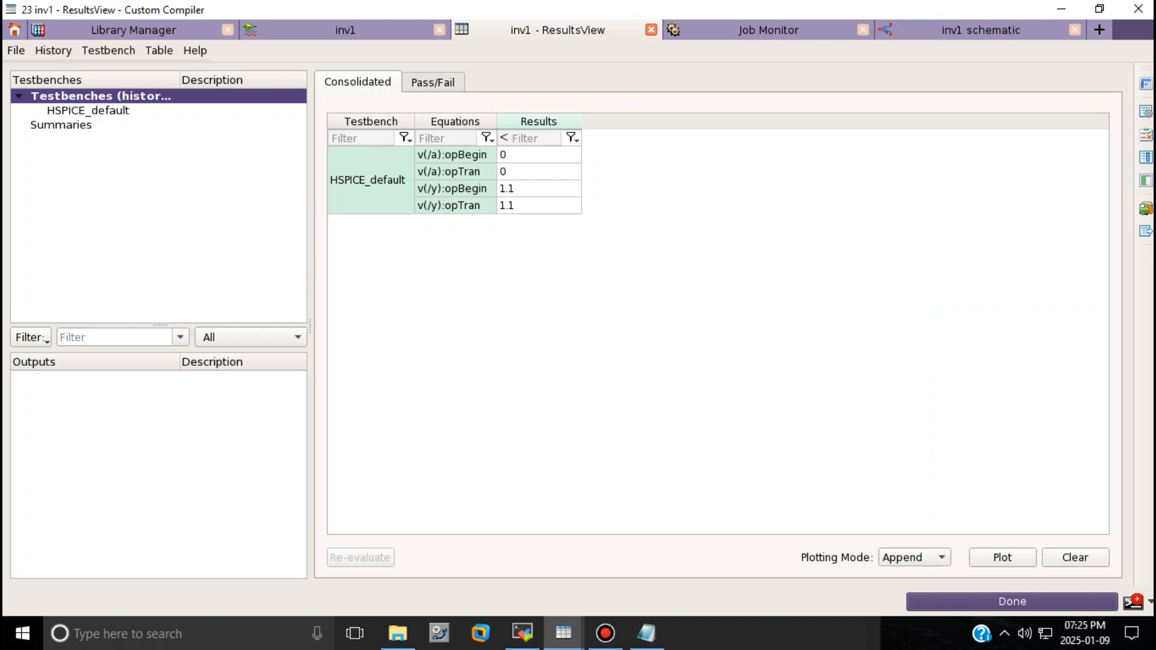
{"action": "left_click", "coordinate": [345, 31]}
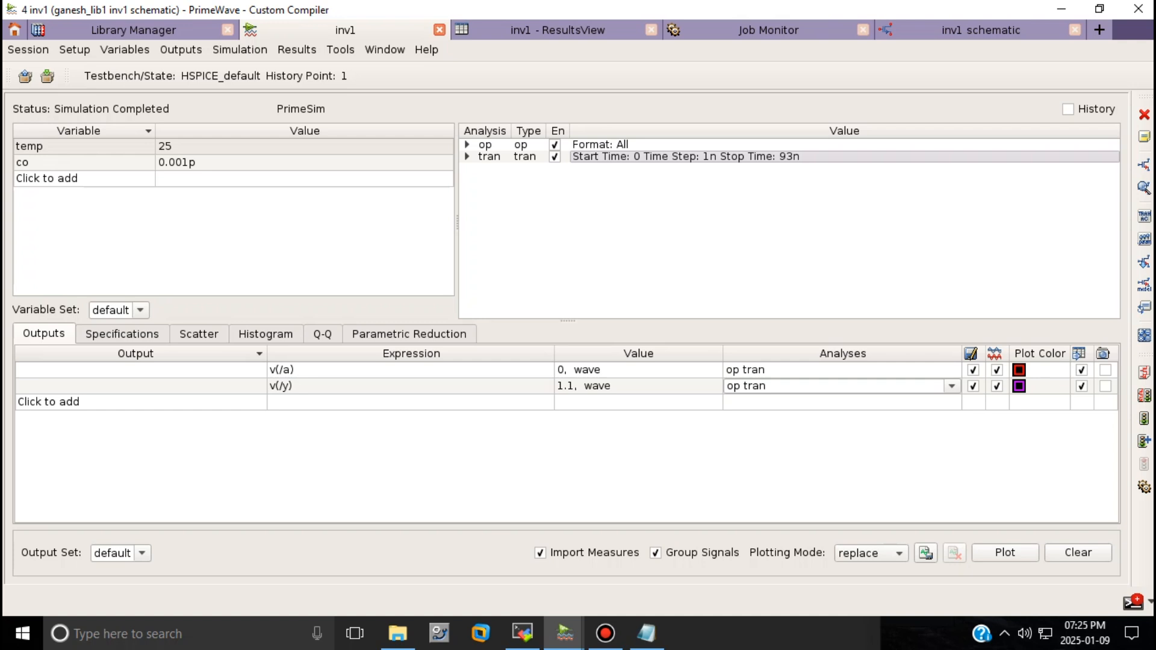
{"action": "left_click", "coordinate": [341, 50]}
{"action": "mouse_move", "coordinate": [296, 50]}
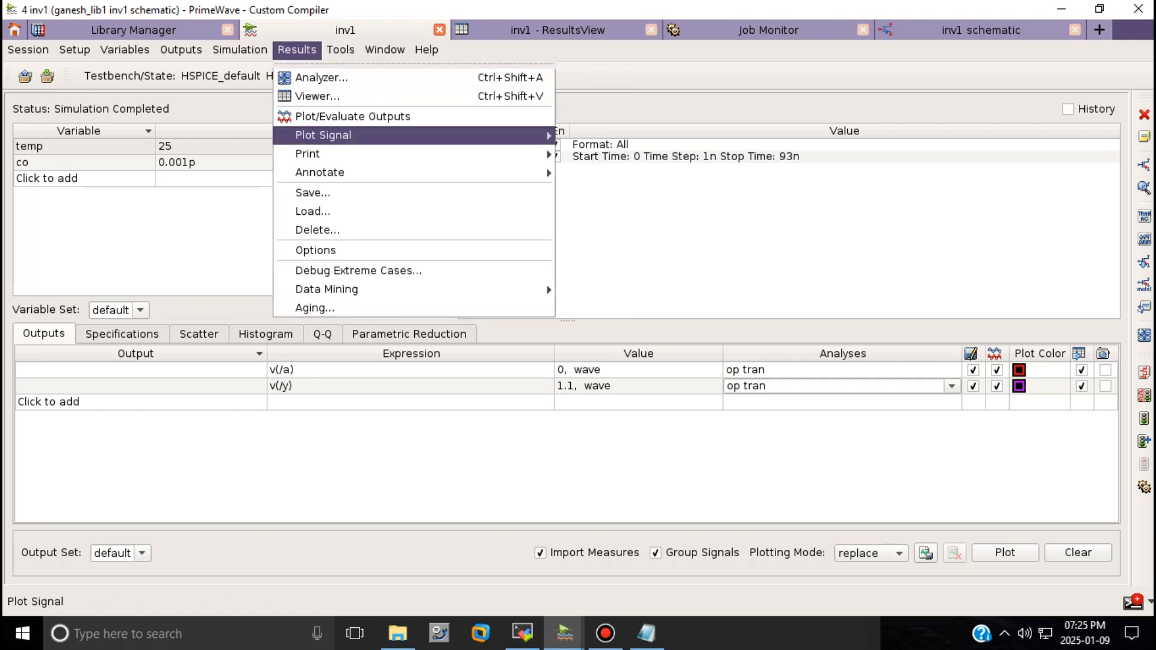
{"action": "mouse_move", "coordinate": [324, 135]}
{"action": "mouse_move", "coordinate": [319, 154]}
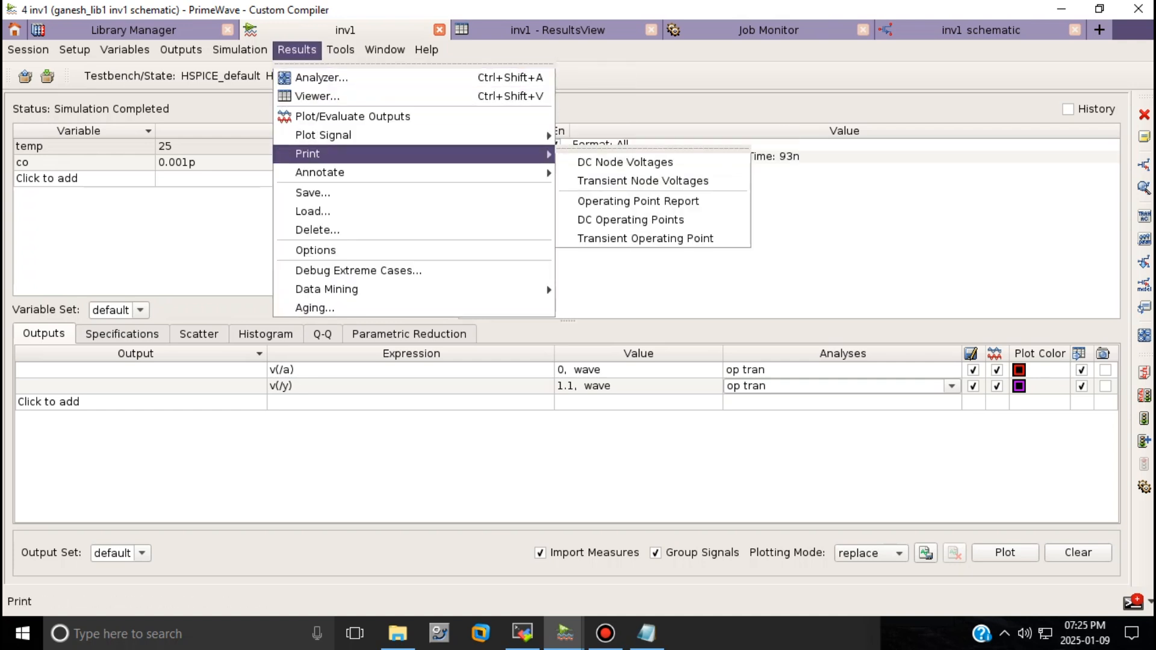
{"action": "left_click", "coordinate": [625, 162]}
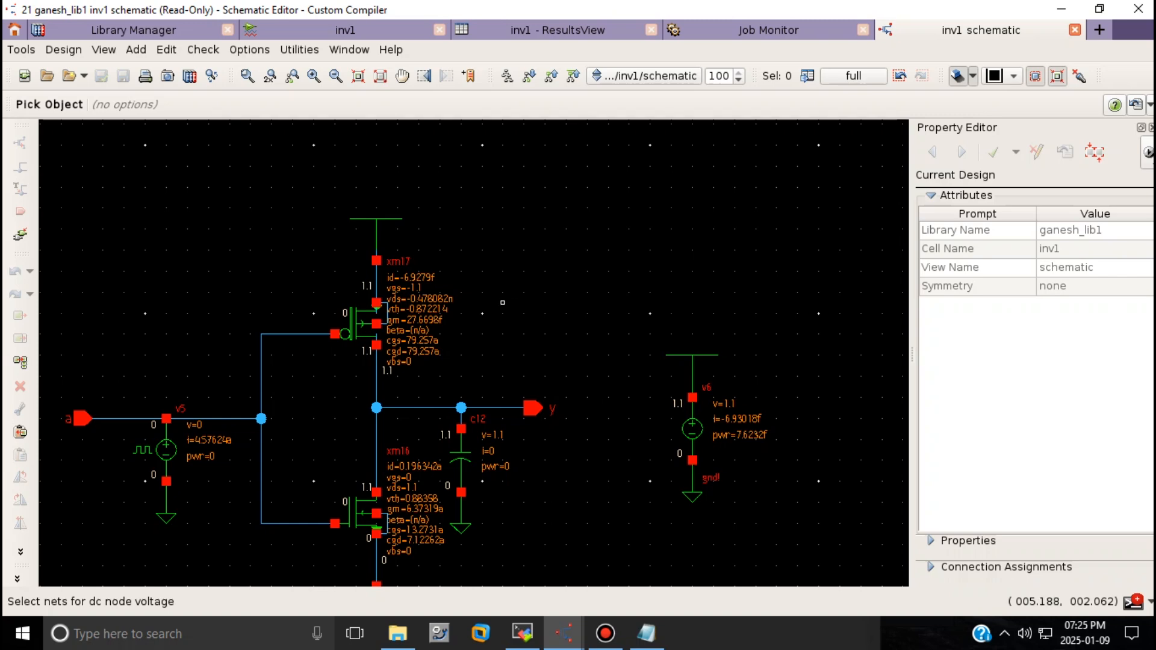
Print the transient node voltages of nets a and y at time point 93n, and close the table after reading it.
{"action": "left_click", "coordinate": [355, 31]}
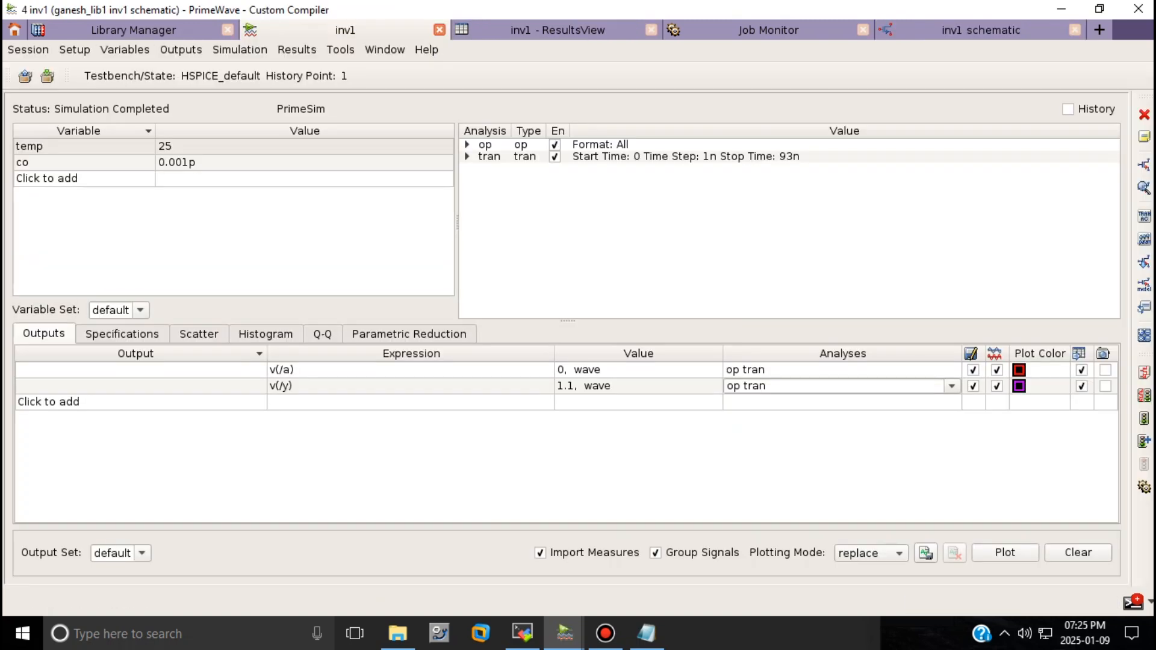
{"action": "left_click", "coordinate": [296, 50]}
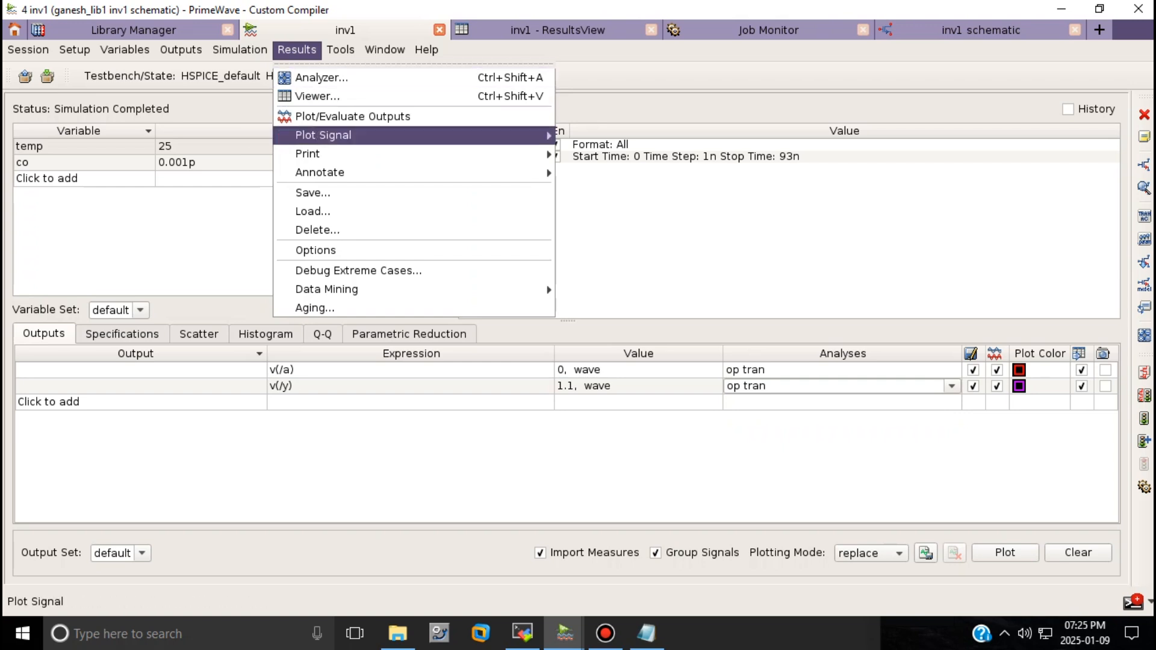
{"action": "mouse_move", "coordinate": [308, 154]}
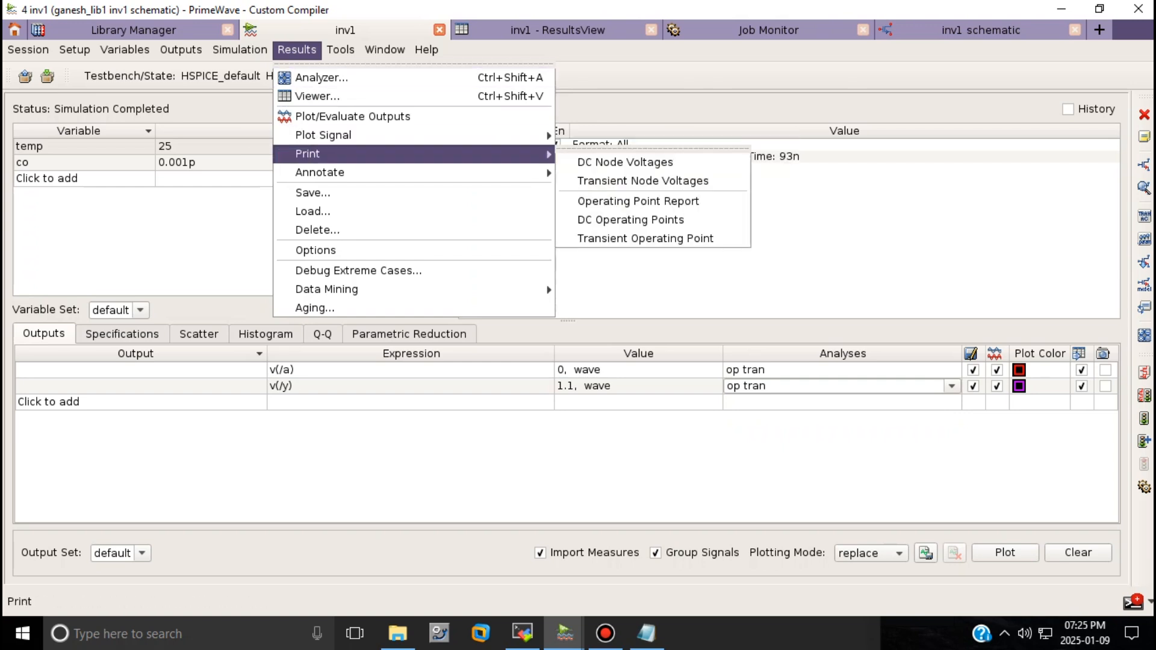
{"action": "left_click", "coordinate": [643, 180]}
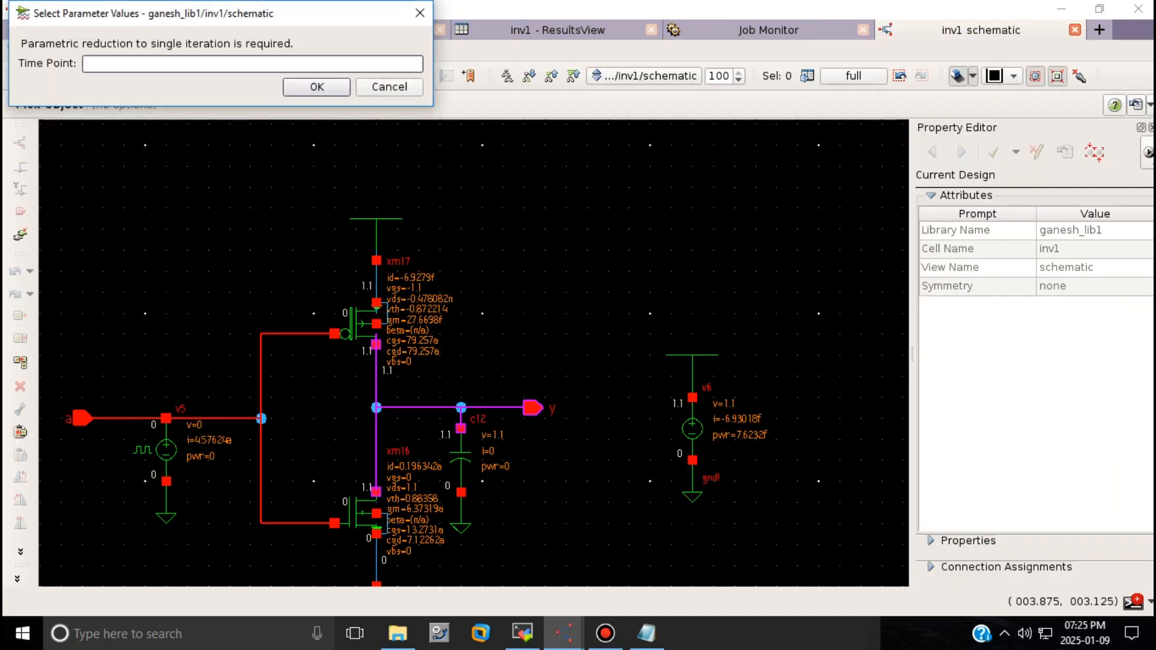
{"action": "type", "text": "93n"}
{"action": "key", "text": "Return"}
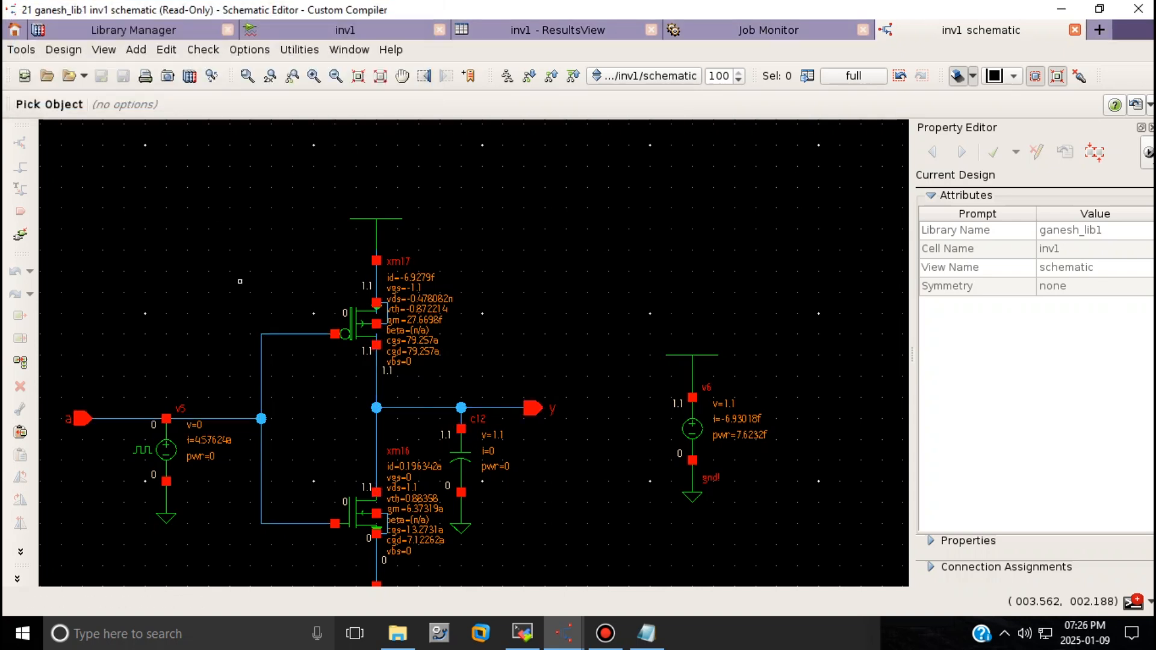
{"action": "left_click", "coordinate": [290, 334]}
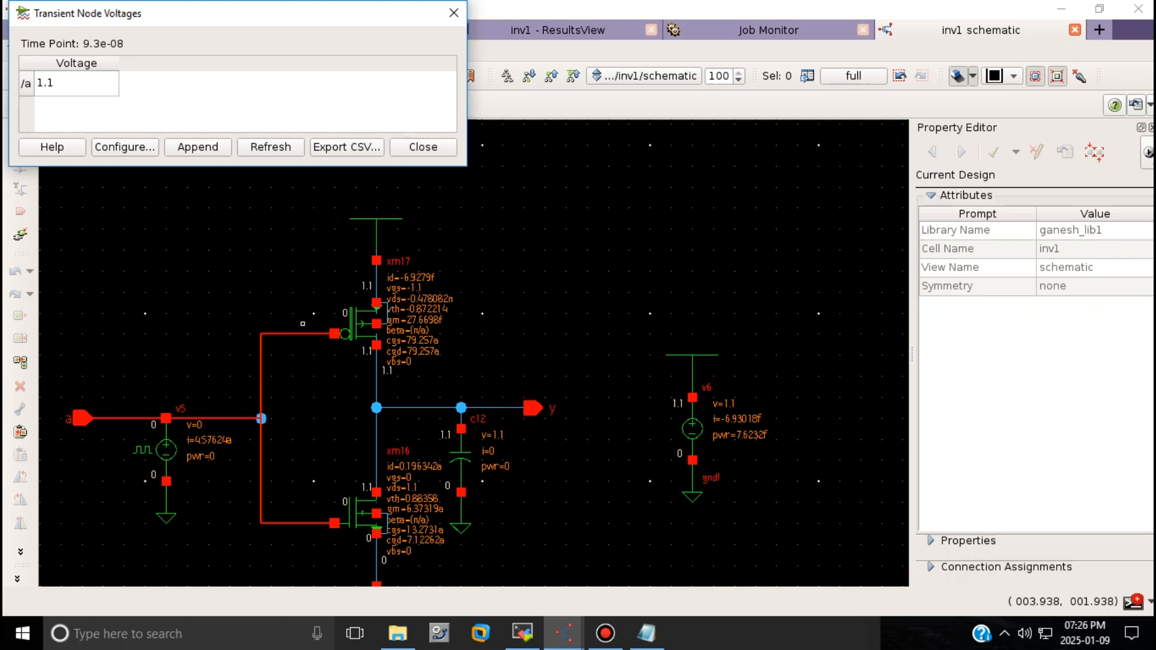
{"action": "left_click", "coordinate": [418, 408]}
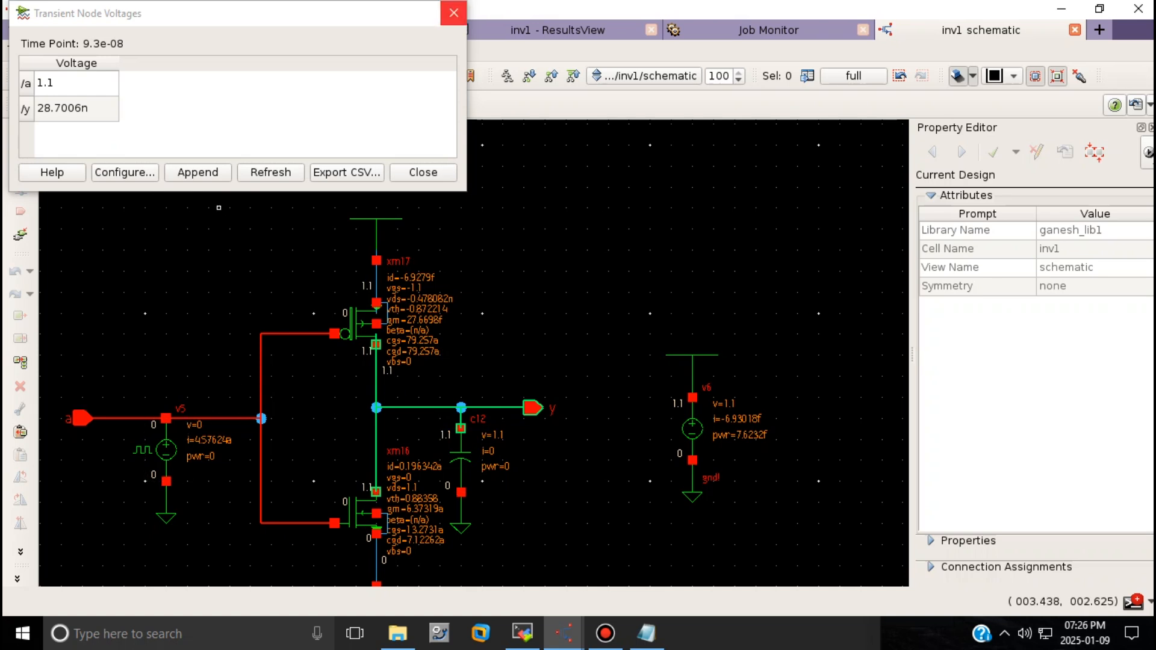
{"action": "left_click", "coordinate": [454, 13]}
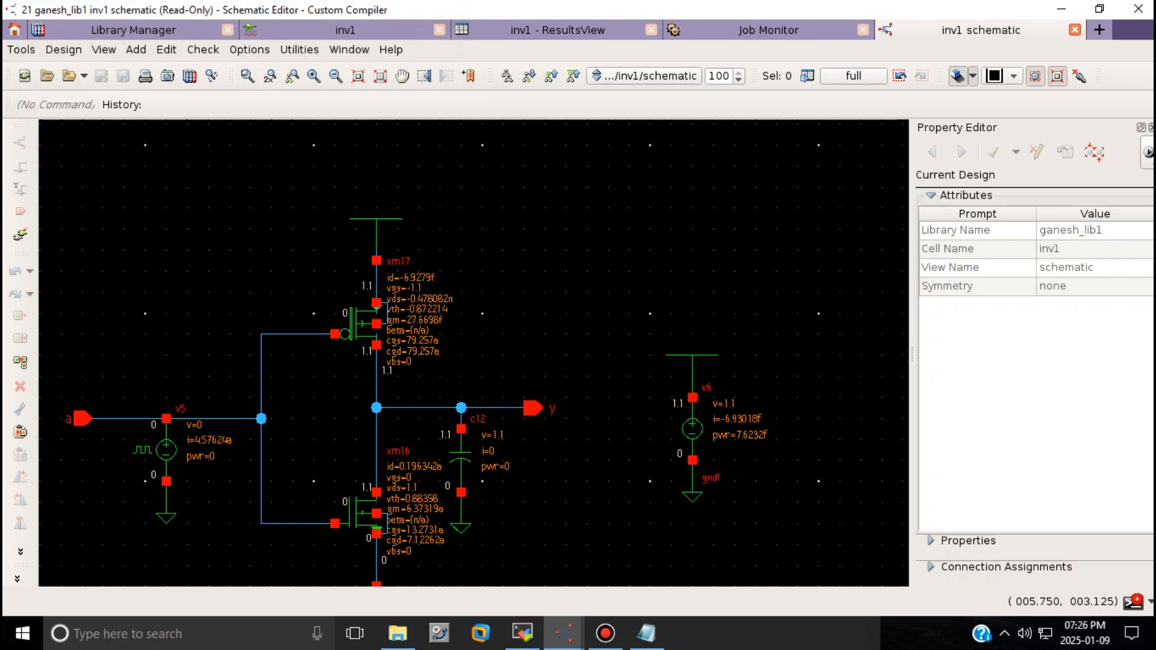
Print the transient operating point of the upper transistor M17 at 93n, widen the table to read all parameters, and close it.
{"action": "left_click", "coordinate": [557, 30]}
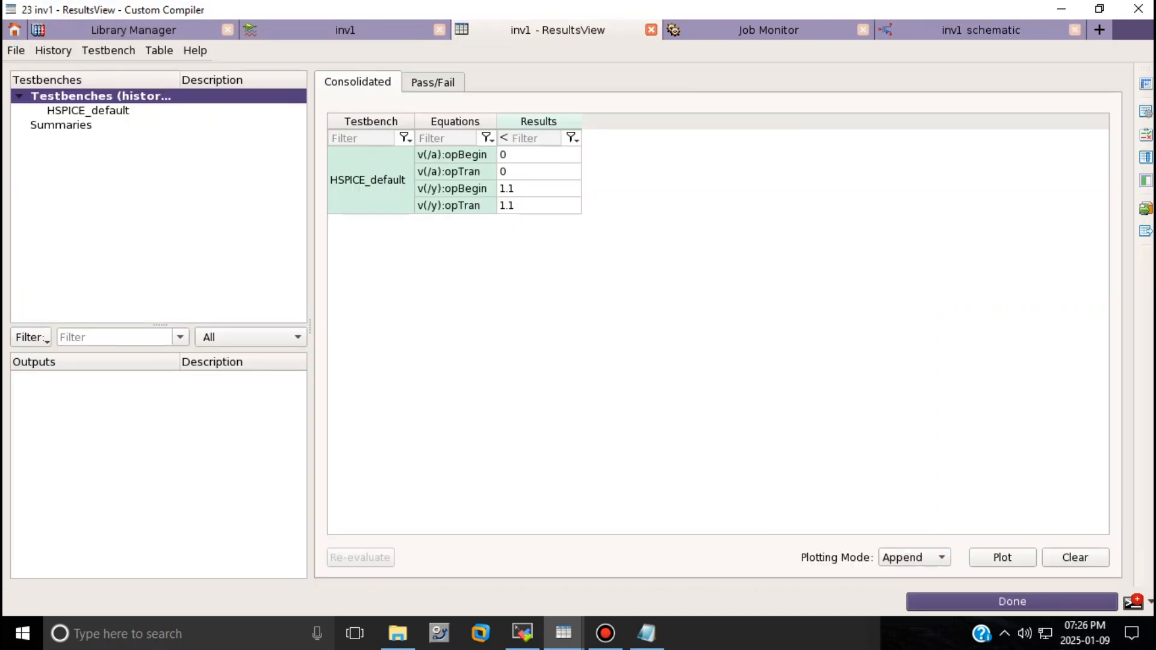
{"action": "left_click", "coordinate": [345, 30]}
{"action": "left_click", "coordinate": [297, 49]}
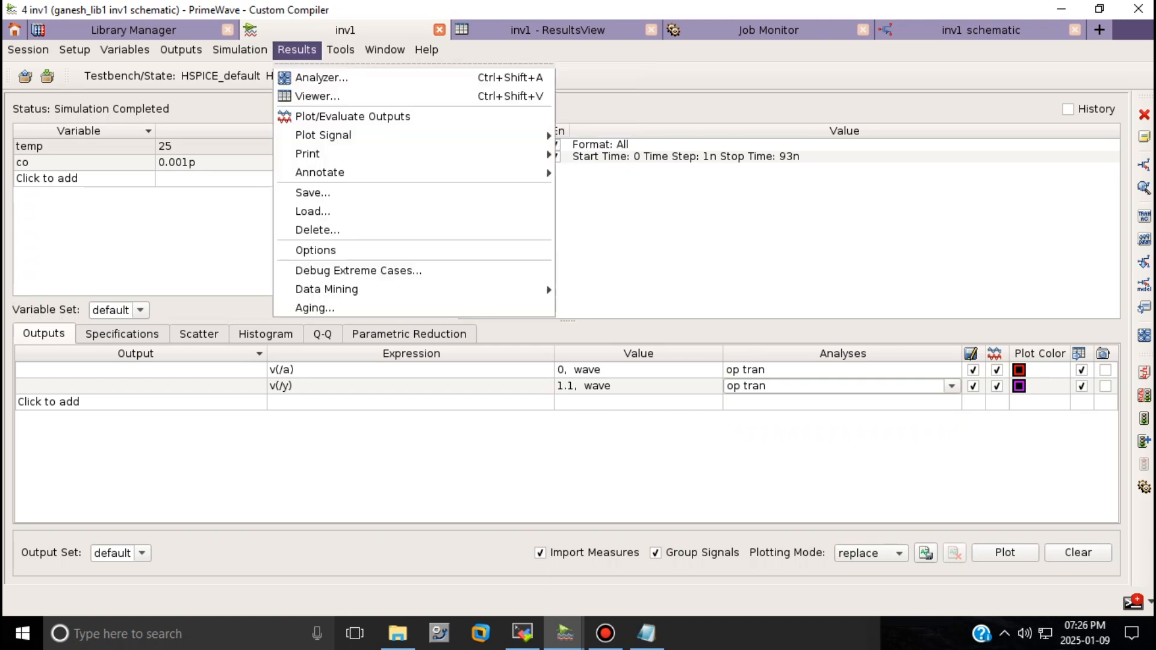
{"action": "mouse_move", "coordinate": [319, 154]}
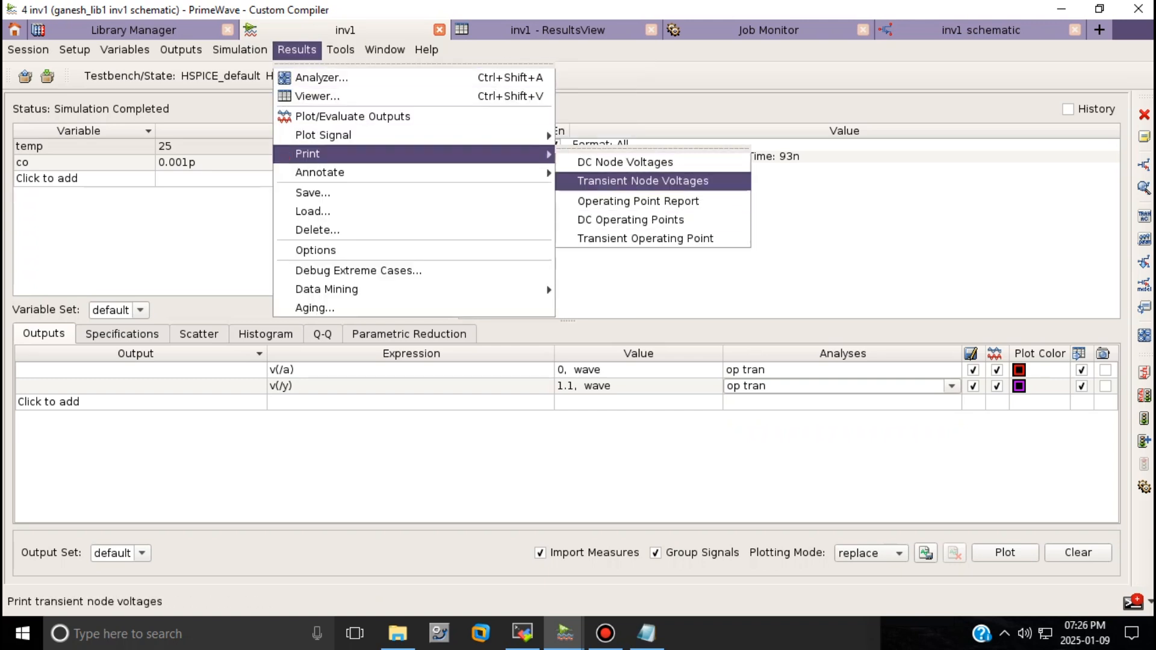
{"action": "left_click", "coordinate": [645, 238]}
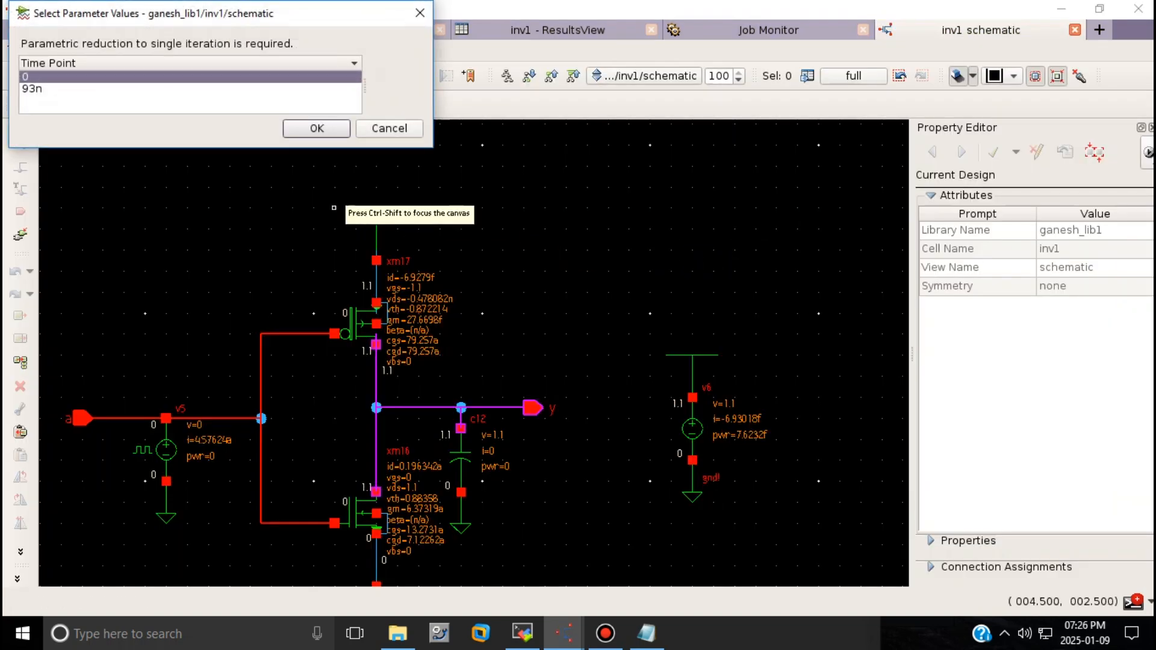
{"action": "left_click", "coordinate": [120, 89]}
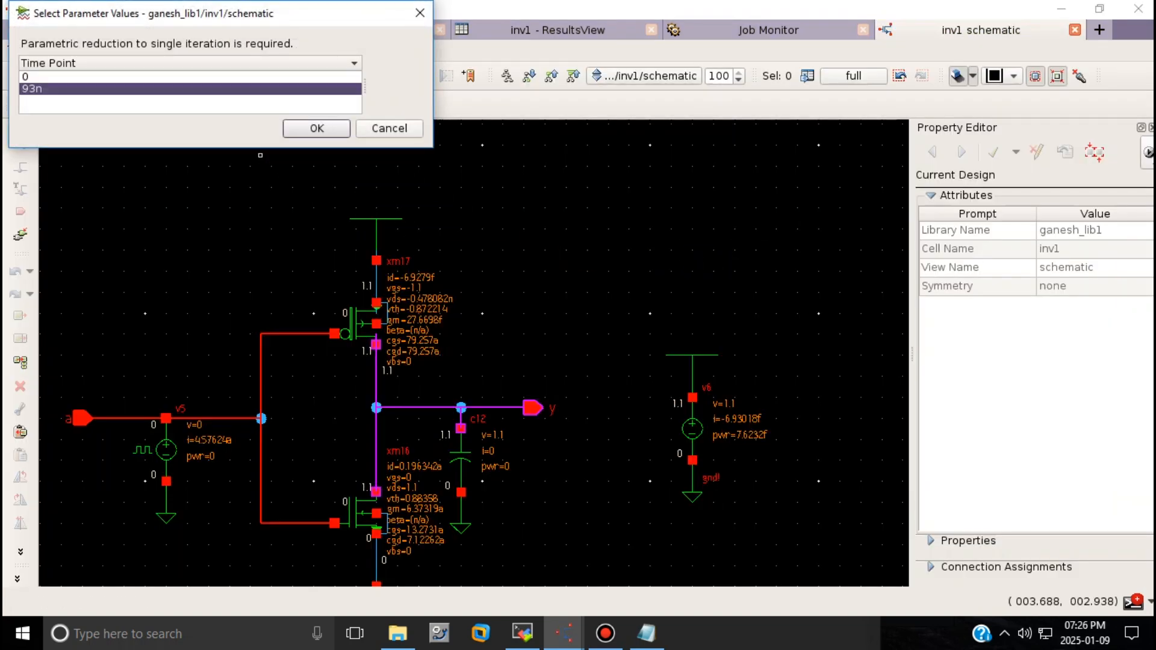
{"action": "left_click", "coordinate": [366, 312]}
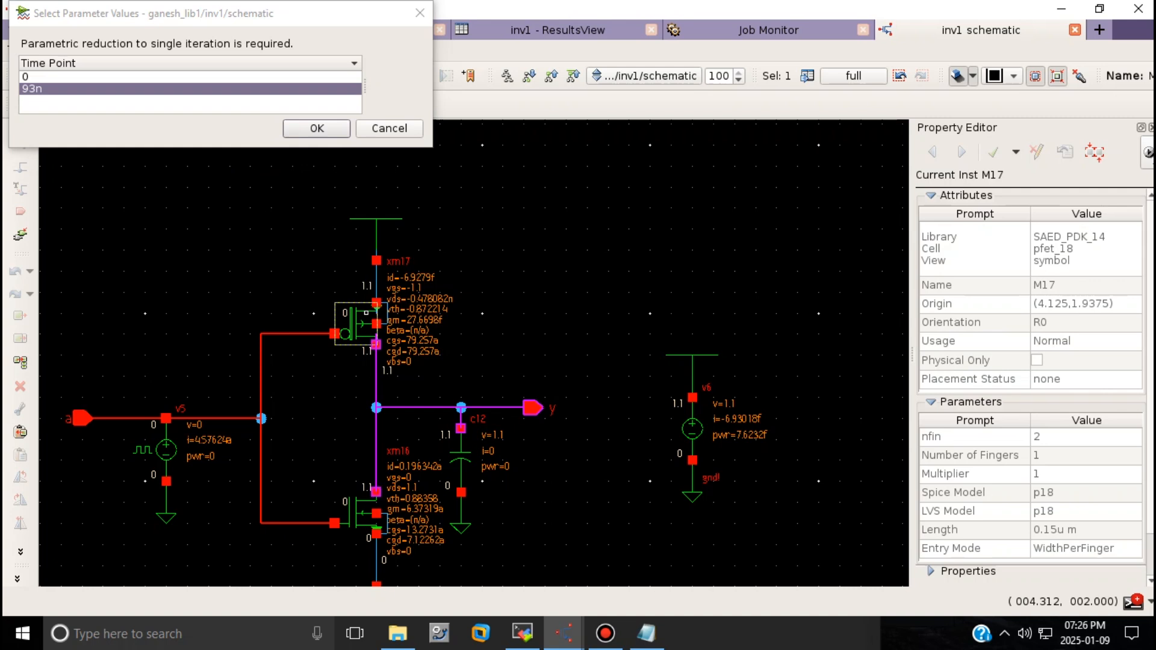
{"action": "key", "text": "Return"}
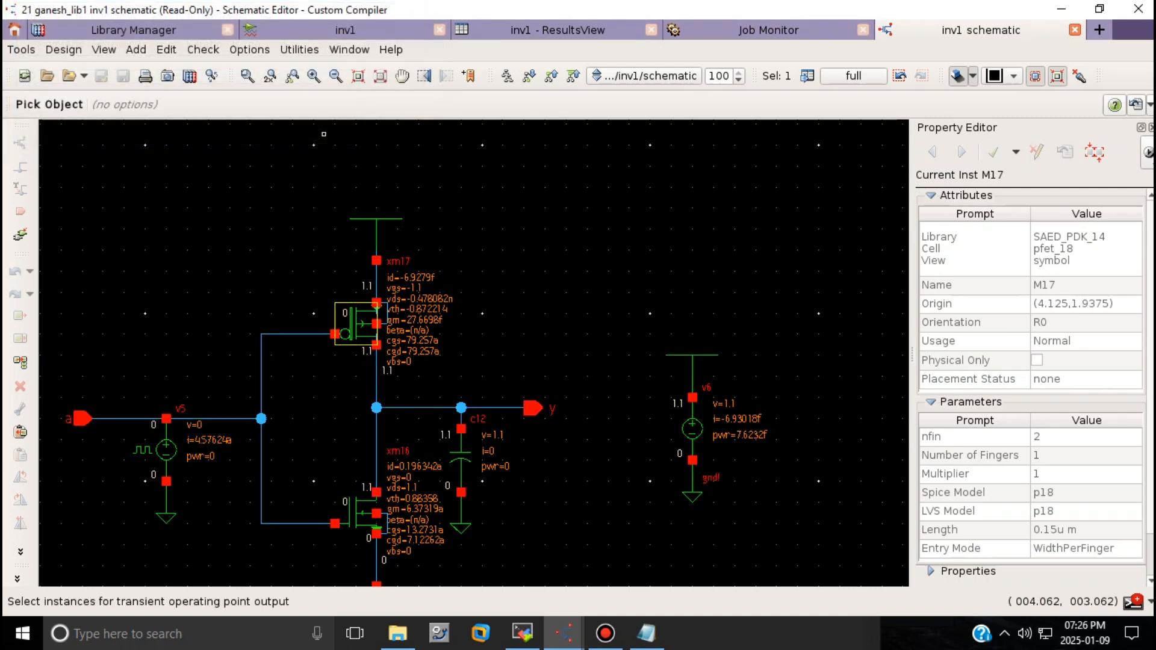
{"action": "left_click", "coordinate": [377, 304]}
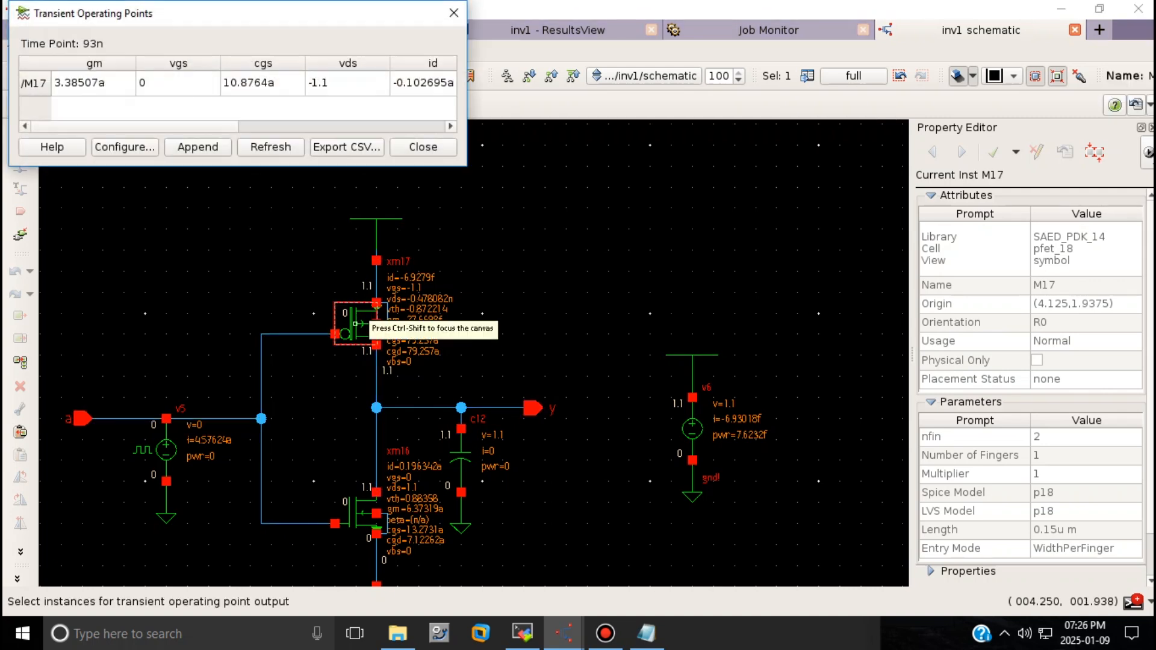
{"action": "left_click_drag", "start_coordinate": [467, 163], "coordinate": [1014, 163]}
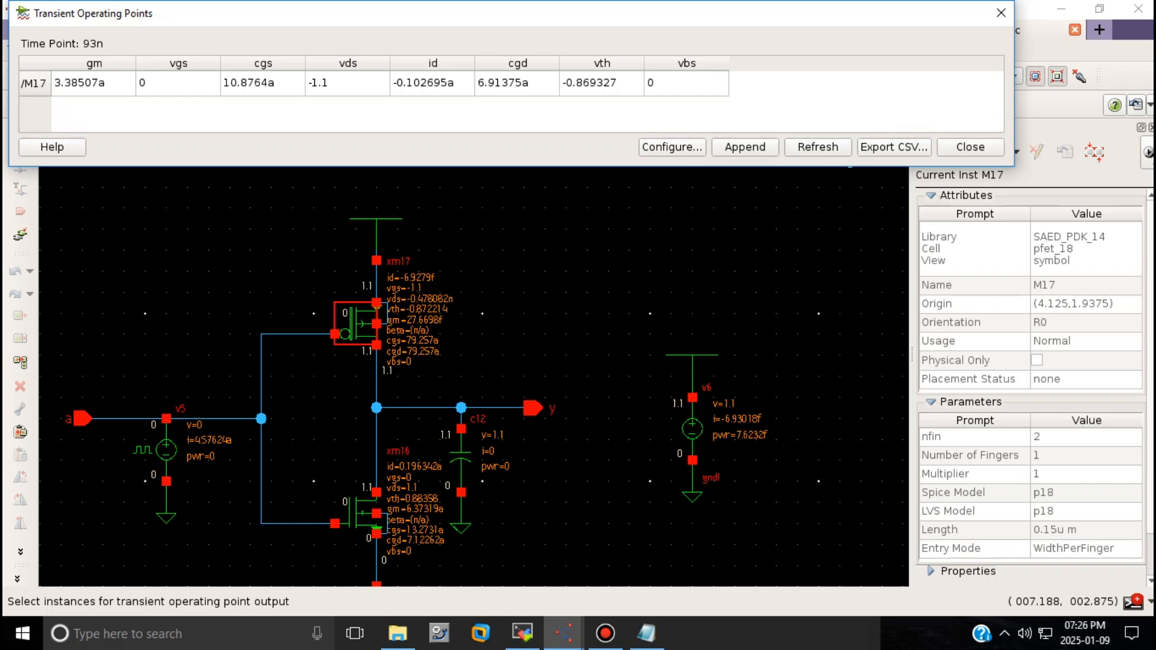
{"action": "left_click", "coordinate": [1000, 13]}
Apply advanced transient annotations at time 93n to the inv1 schematic, with OP values, node voltages, simulation names and all MOS region colours.
{"action": "left_click", "coordinate": [557, 30]}
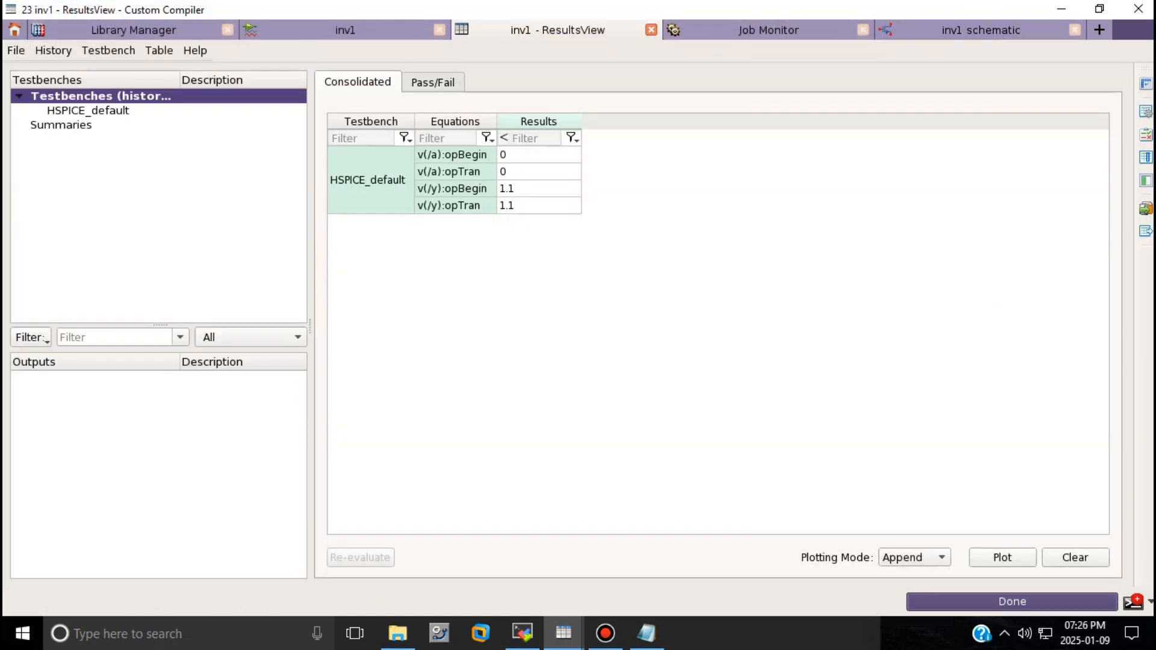
{"action": "left_click", "coordinate": [345, 30]}
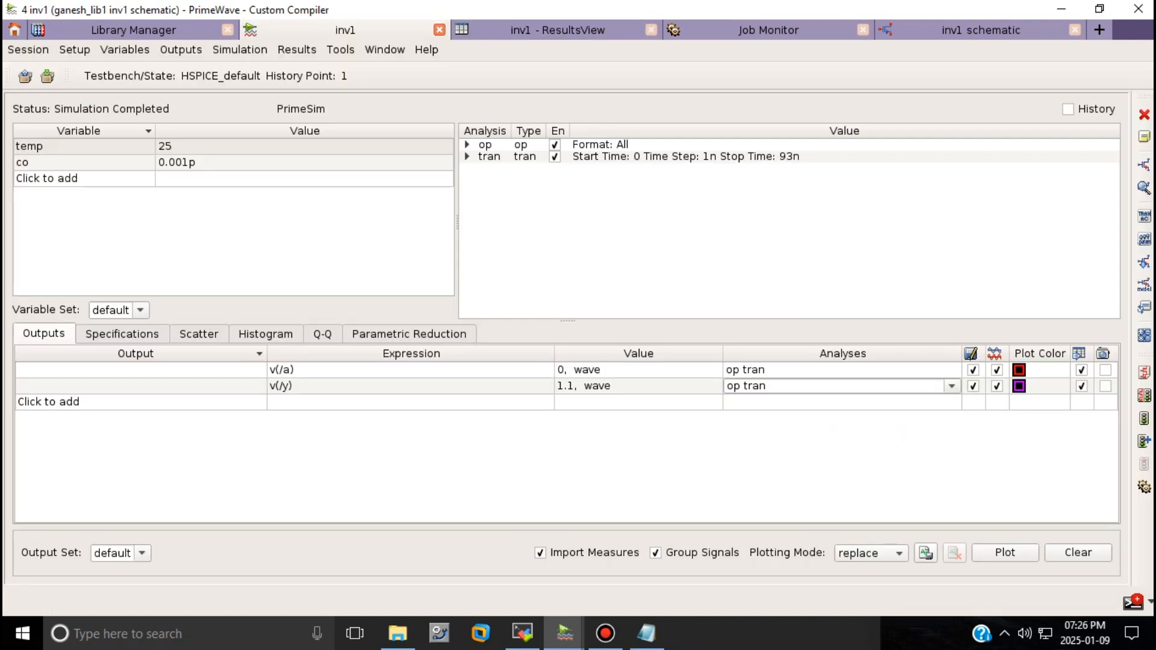
{"action": "left_click", "coordinate": [297, 50]}
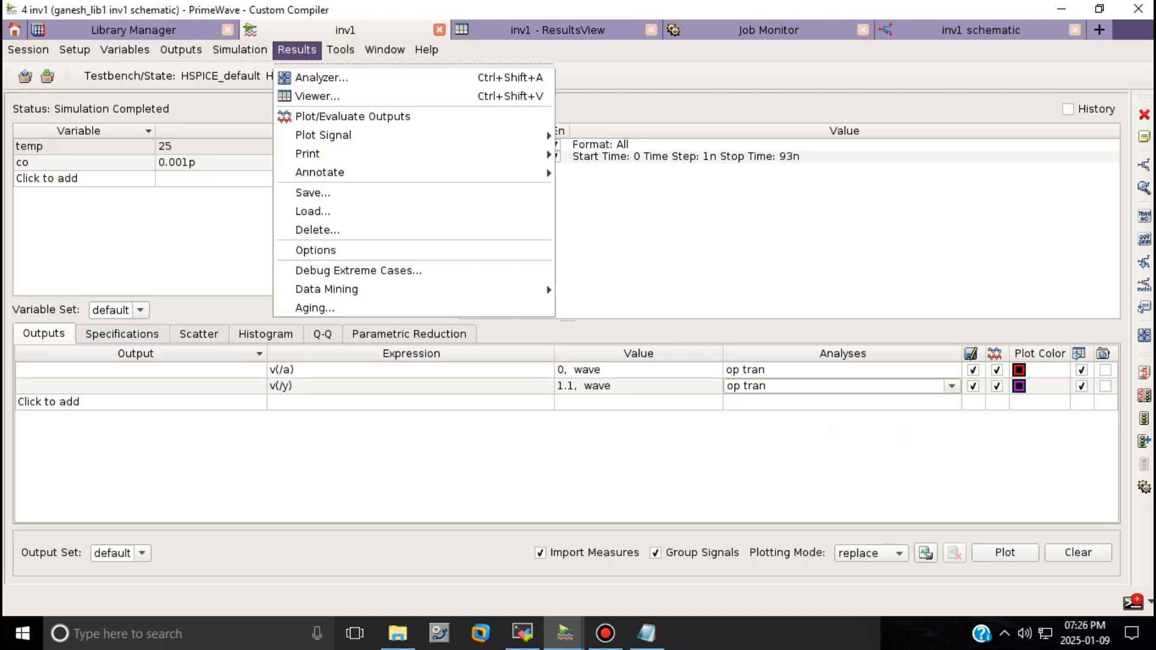
{"action": "mouse_move", "coordinate": [308, 154]}
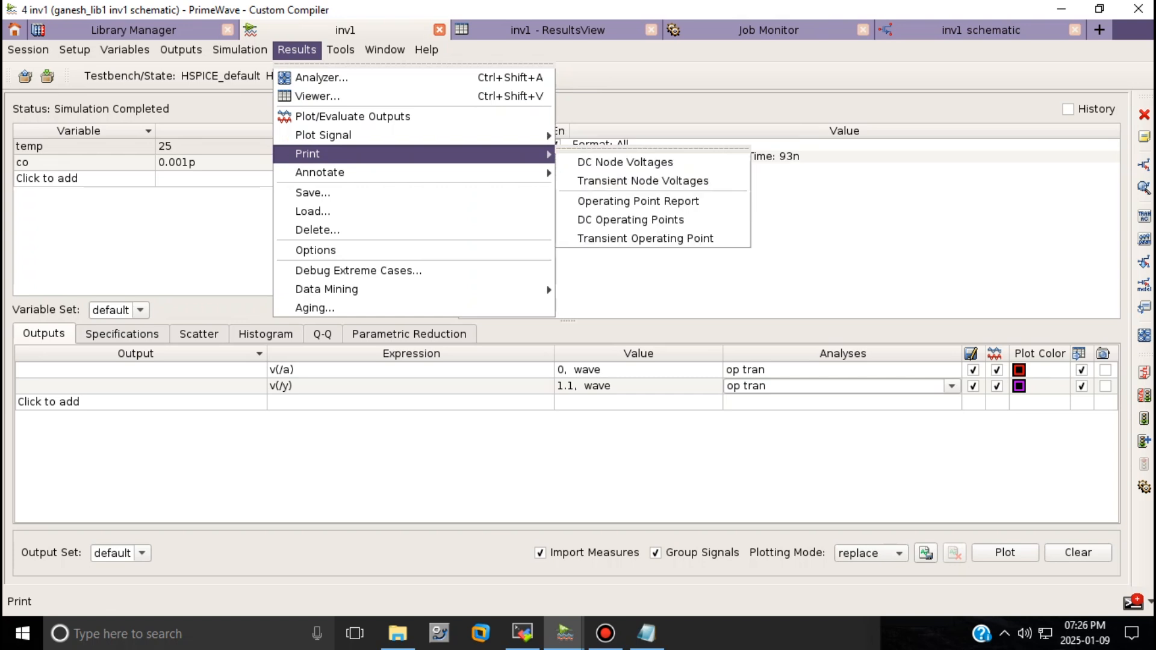
{"action": "mouse_move", "coordinate": [320, 172]}
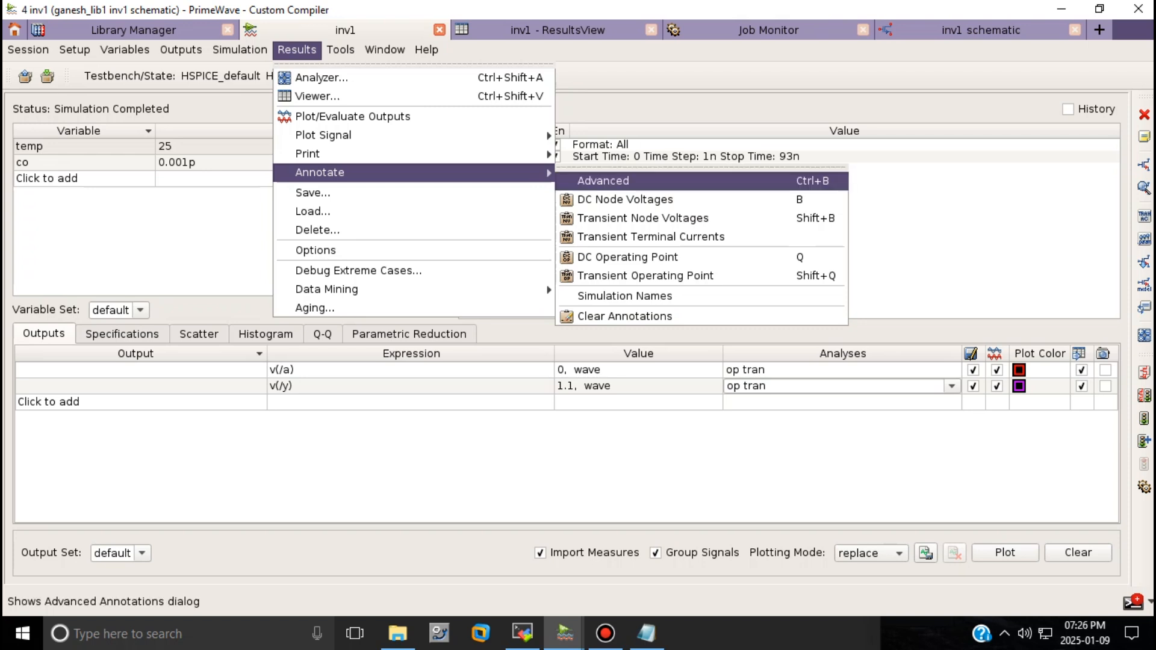
{"action": "left_click", "coordinate": [603, 181]}
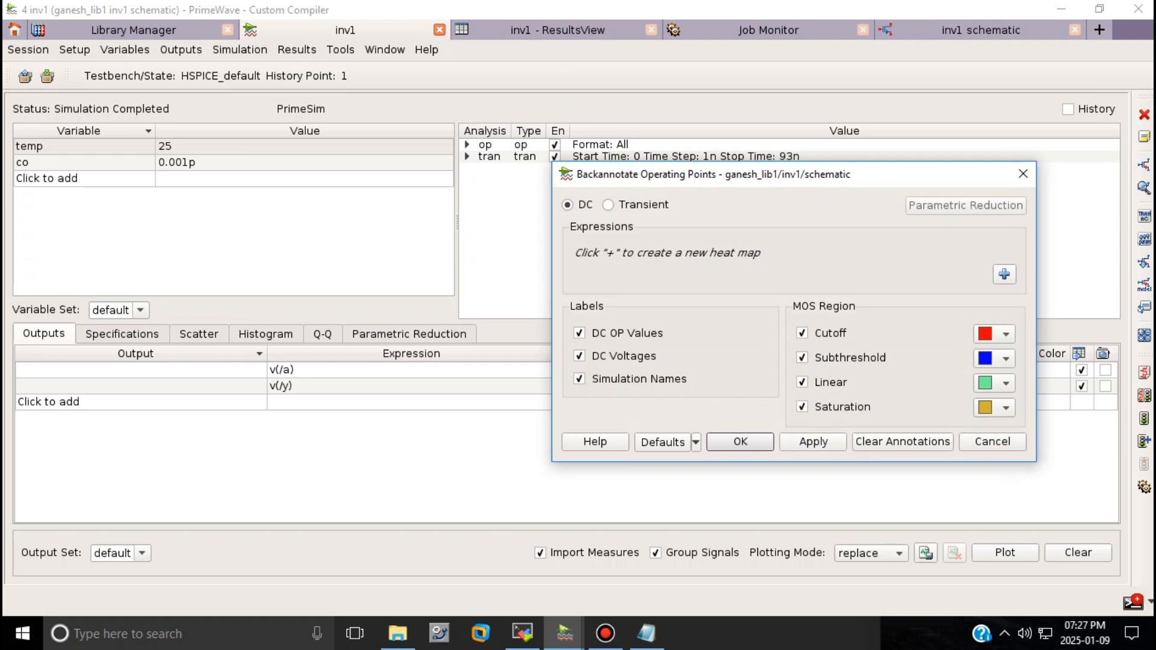
{"action": "left_click", "coordinate": [609, 205]}
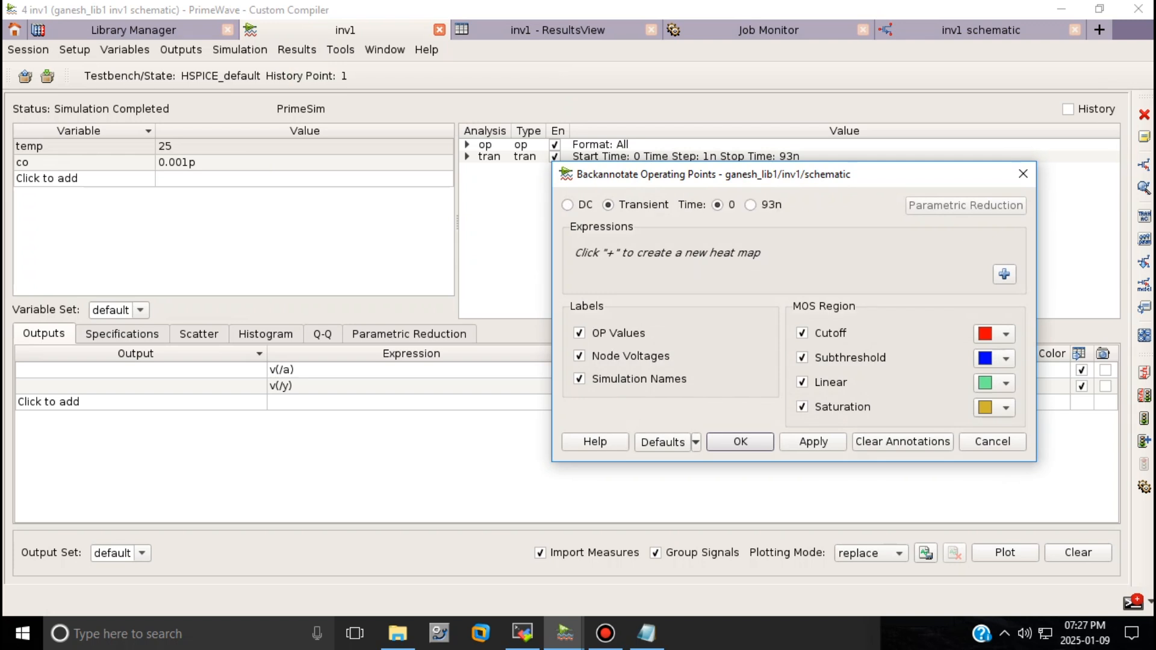
{"action": "left_click", "coordinate": [750, 205]}
{"action": "left_click", "coordinate": [740, 441]}
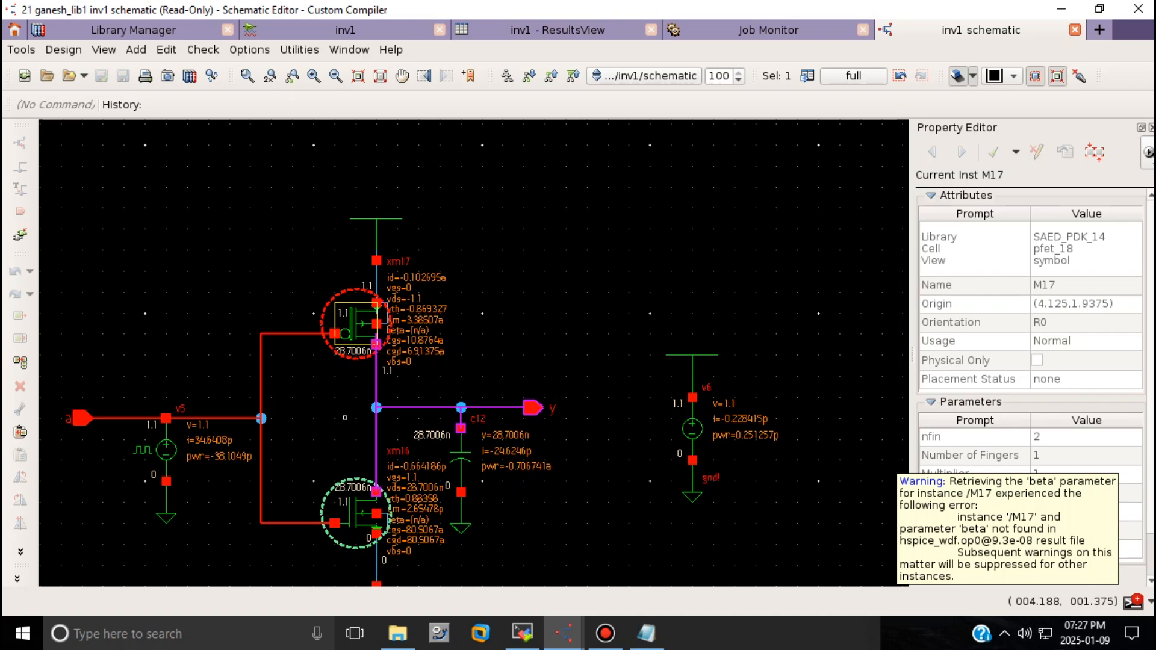
Reopen the advanced annotation settings over the inv1 schematic to compare the MOS region colours with the circles around both transistors.
{"action": "left_click", "coordinate": [556, 30]}
{"action": "left_click", "coordinate": [345, 31]}
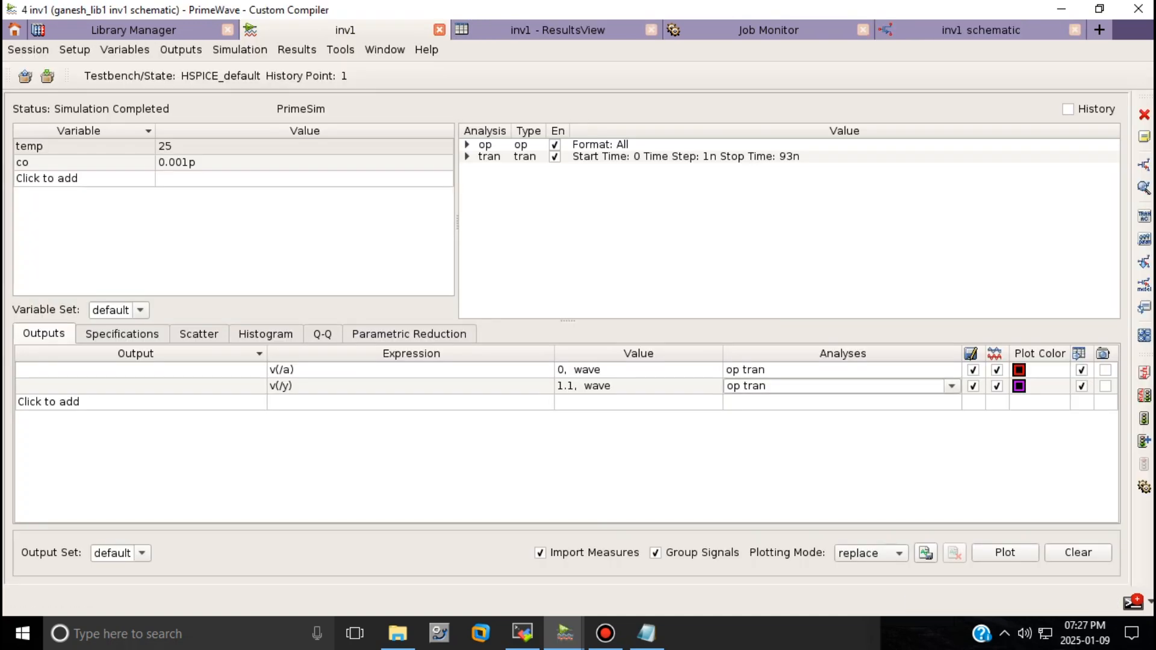
{"action": "left_click", "coordinate": [297, 50]}
{"action": "mouse_move", "coordinate": [239, 50]}
{"action": "mouse_move", "coordinate": [296, 50]}
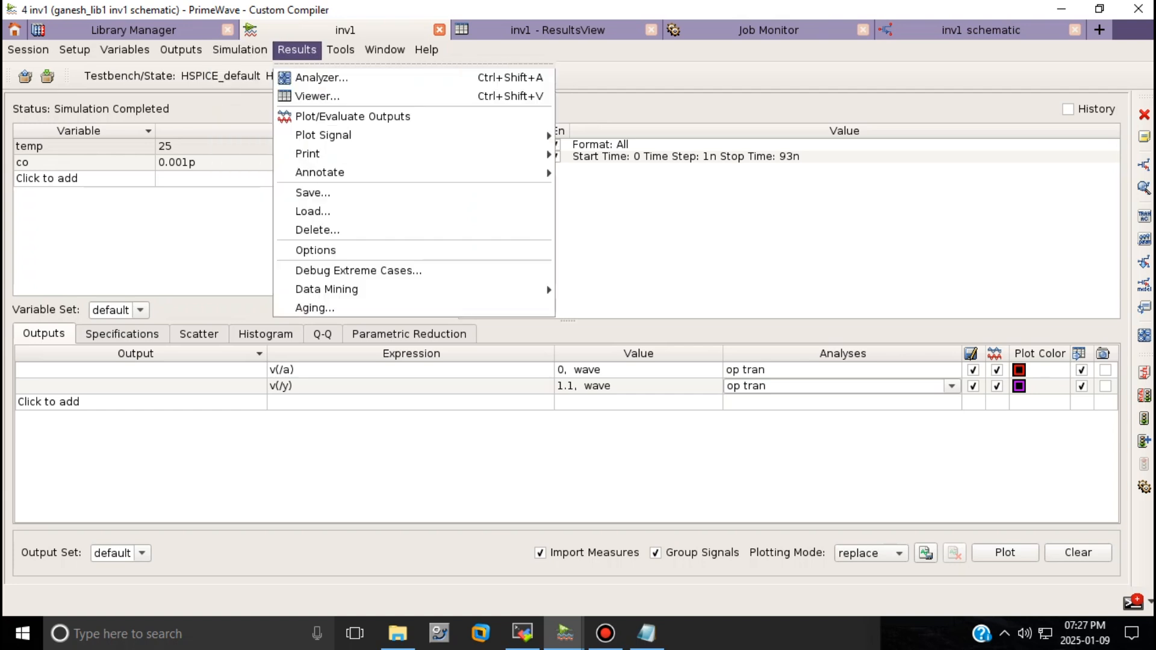
{"action": "mouse_move", "coordinate": [325, 172]}
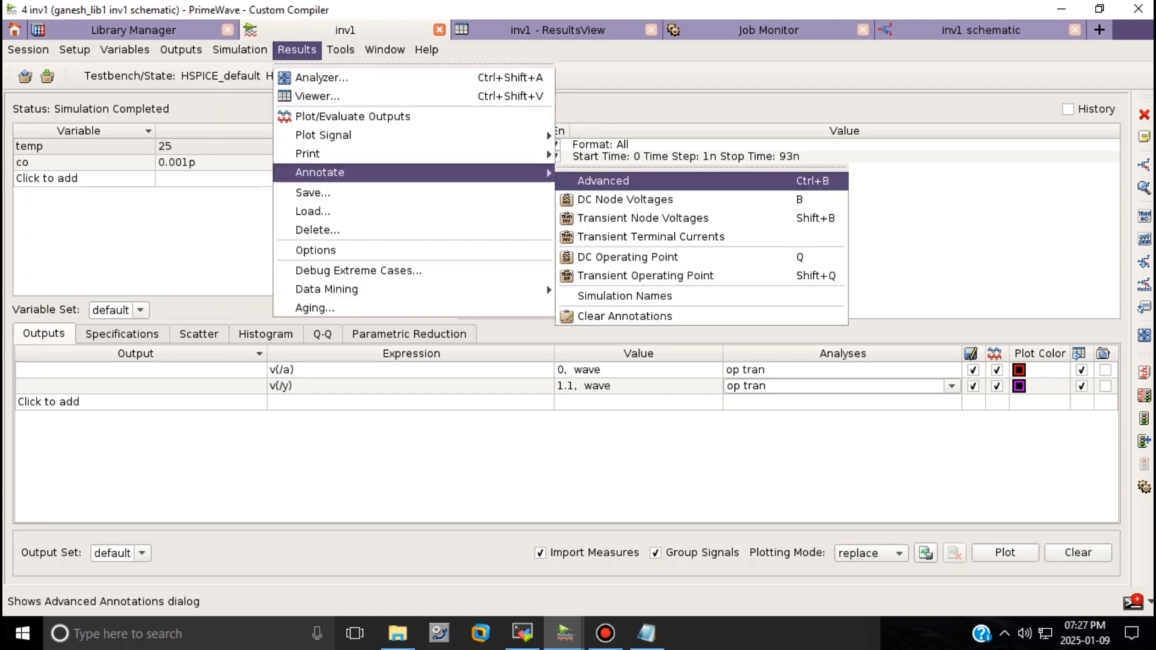
{"action": "left_click", "coordinate": [603, 181]}
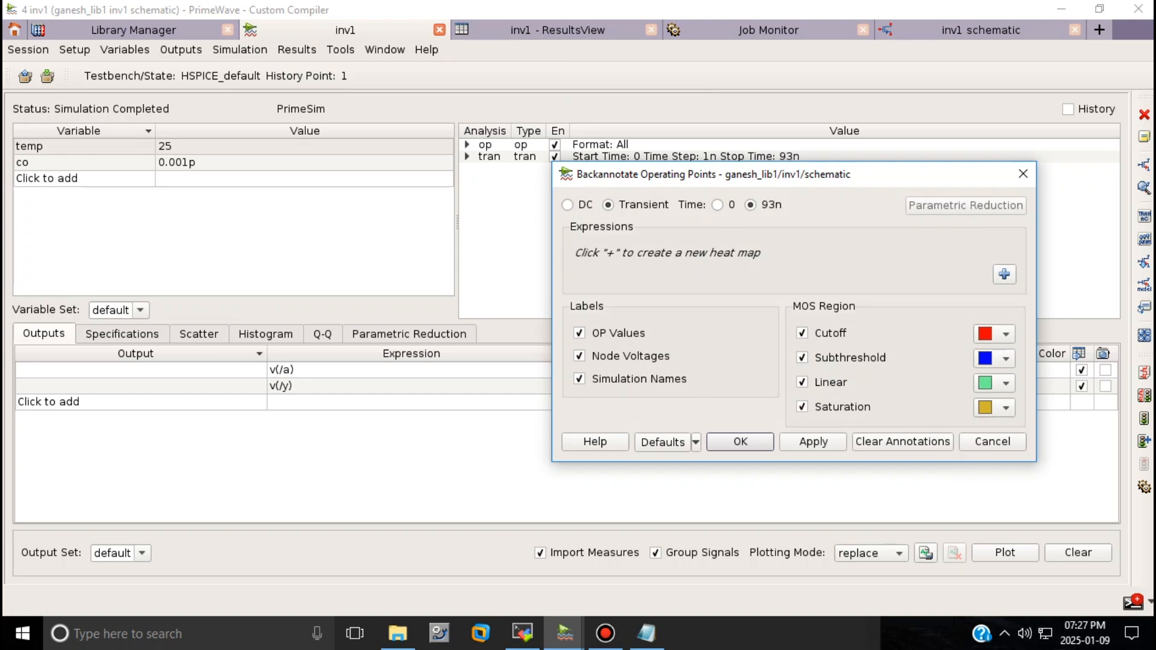
{"action": "left_click", "coordinate": [981, 30]}
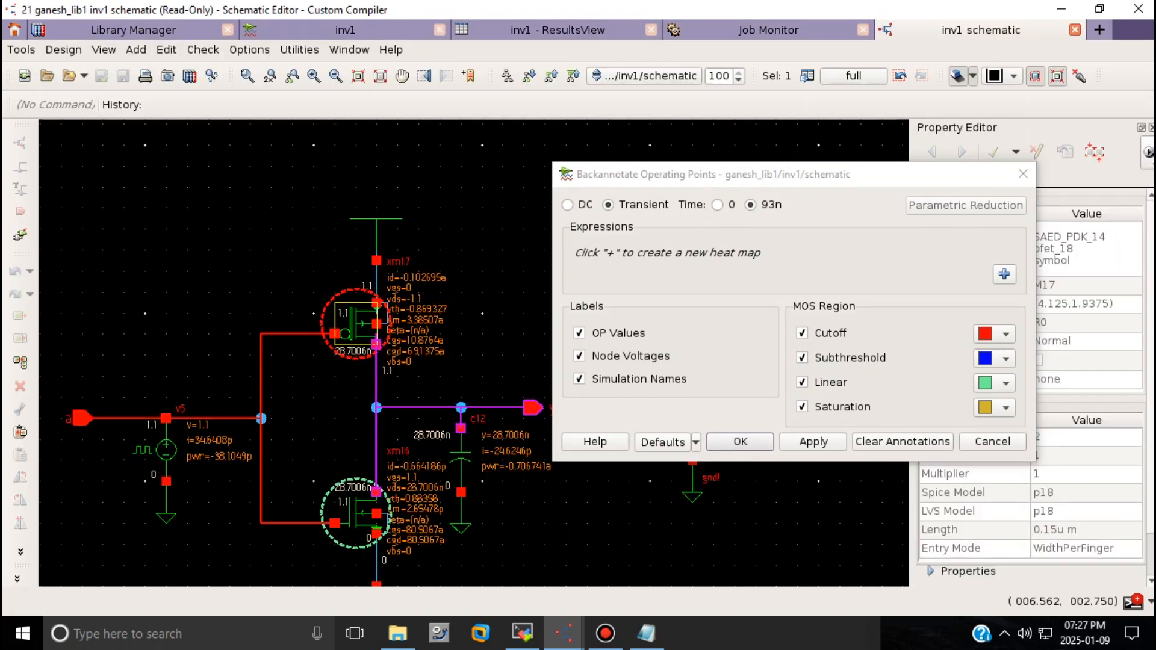